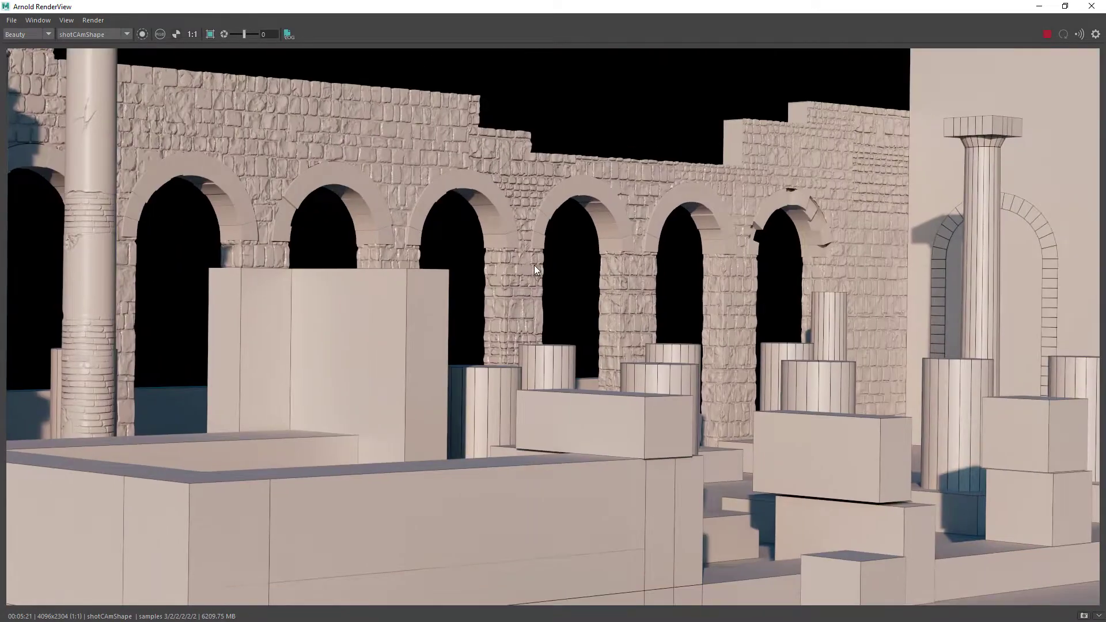
Inspect the render of the arched wall and select the wall mesh behind the columns in the perspective view.
scroll(513, 268, "up", 3)
middle_click_drag(613, 270, 630, 269)
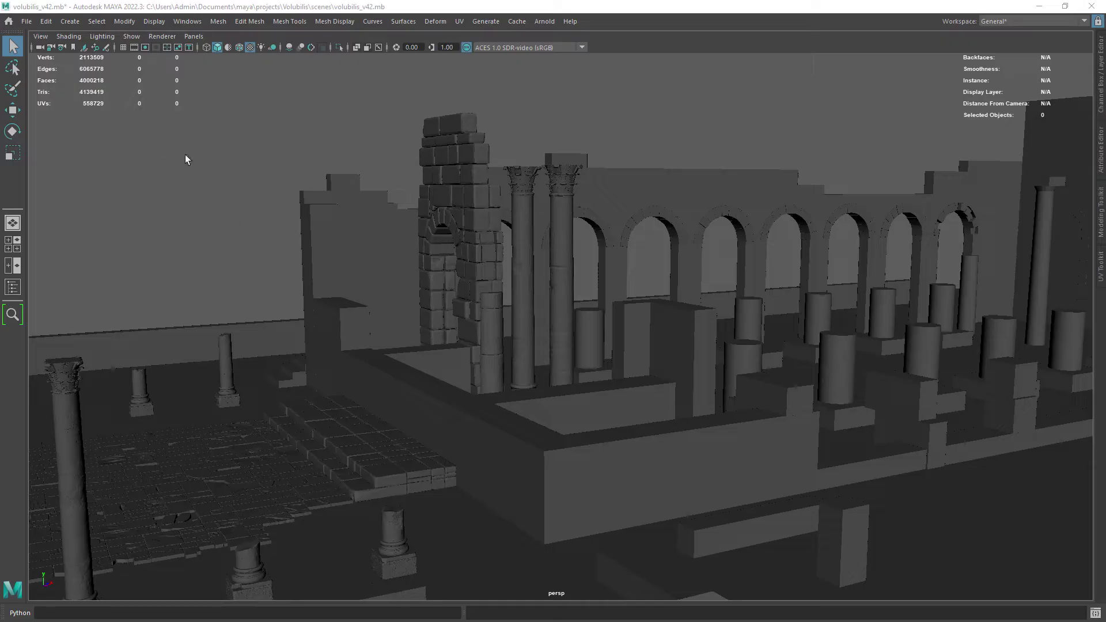
right_click_drag(540, 370, 464, 305, "alt")
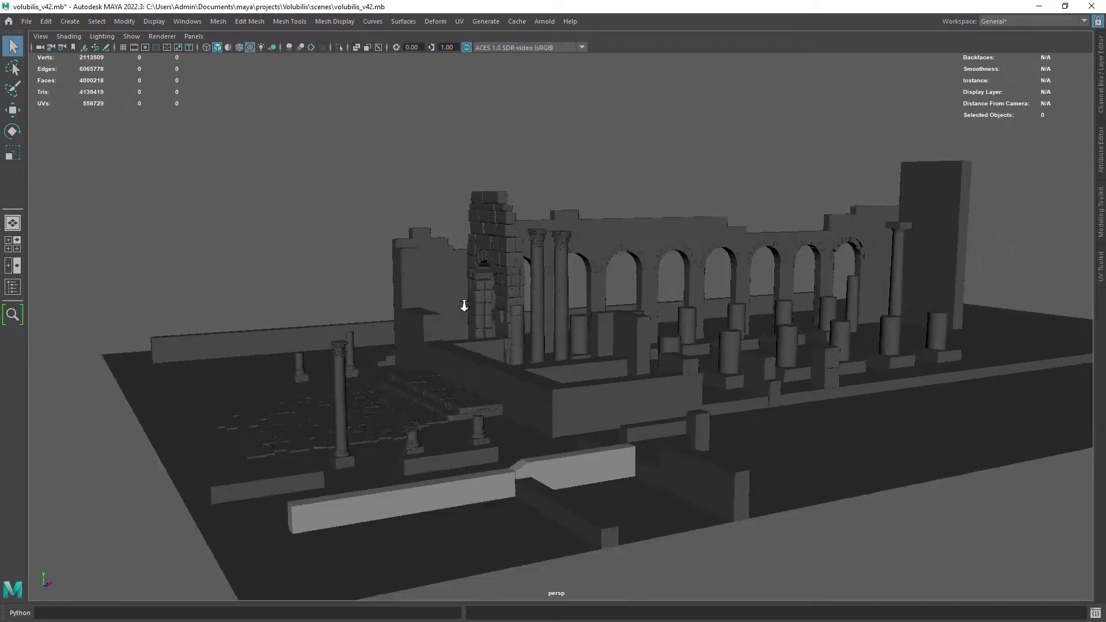
left_click_drag(464, 306, 458, 325, "alt")
right_click_drag(458, 326, 495, 344, "alt")
left_click_drag(495, 344, 435, 349, "alt")
right_click_drag(434, 349, 502, 311, "alt")
left_click(503, 260)
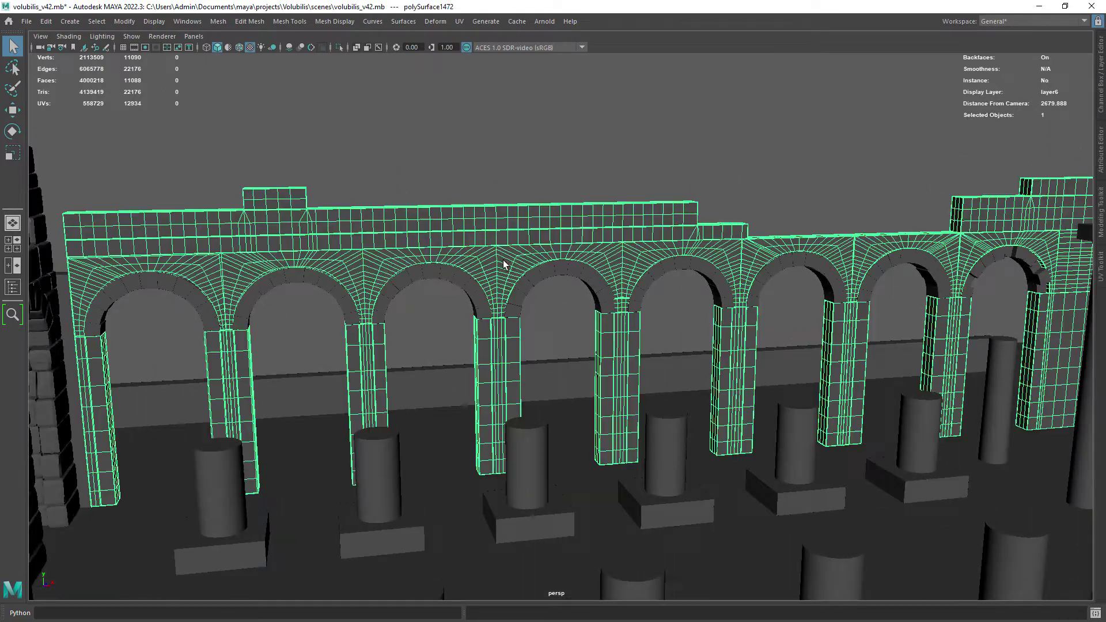
Split the workspace into two side-by-side views and show the UV Editor beside the perspective view.
middle_click_drag(503, 260, 492, 349, "alt")
left_click_drag(492, 349, 499, 320, "alt")
right_click_drag(499, 319, 481, 324, "alt")
left_click_drag(481, 323, 526, 296, "alt")
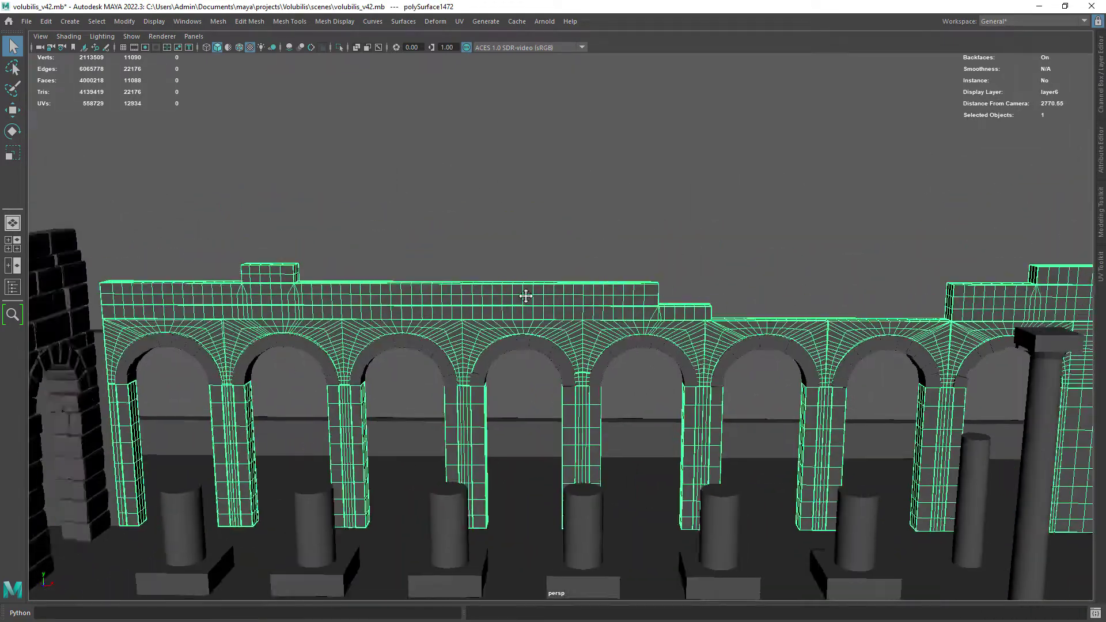
middle_click_drag(526, 296, 476, 302, "alt")
left_click(193, 37)
mouse_move(245, 119)
left_click(324, 131)
left_click(780, 36)
mouse_move(789, 96)
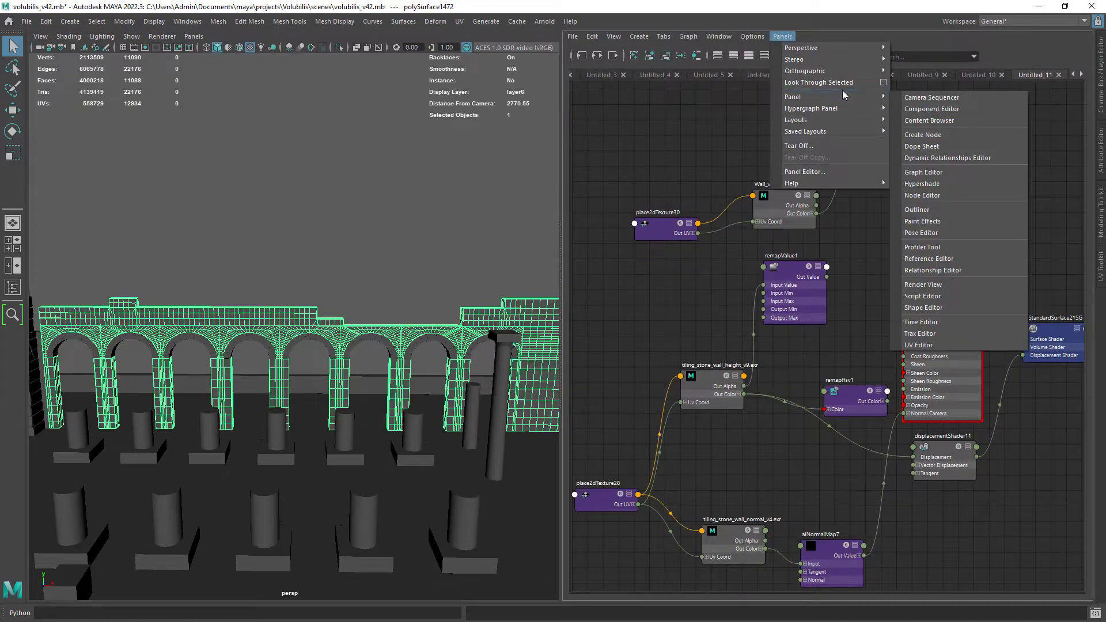
left_click(933, 344)
Examine the arched wall's UV layout and compare it with the mesh in the perspective view.
middle_click_drag(760, 331, 793, 360, "alt")
scroll(792, 360, "up", 1)
right_click_drag(792, 360, 770, 343)
left_click(743, 338)
left_click_drag(403, 329, 331, 311, "alt")
right_click_drag(331, 311, 374, 368, "alt")
mouse_move(375, 369)
left_mouse_down("alt")
mouse_move(281, 401)
mouse_move(190, 346)
mouse_move(490, 369)
mouse_move(369, 374)
left_mouse_up("alt")
left_click(181, 331)
left_click(691, 469)
right_click_drag(369, 374, 382, 416, "alt")
middle_click_drag(383, 416, 340, 398, "alt")
left_click_drag(629, 485, 966, 551)
right_click_drag(317, 357, 401, 326, "alt")
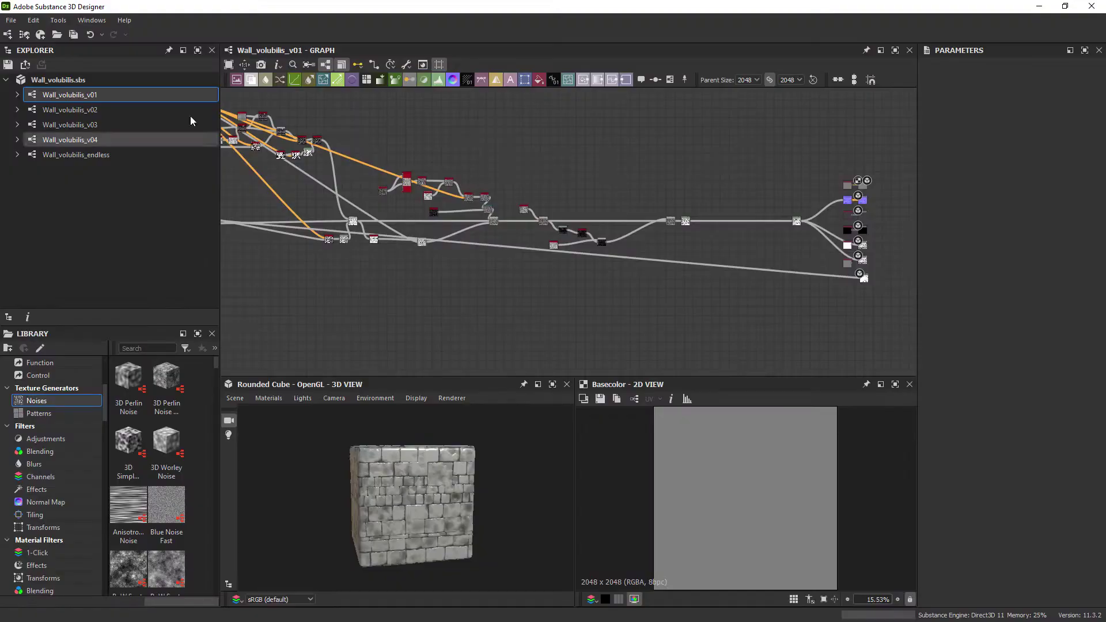
Switch to Substance 3D Designer and preview the last Levels node of the Wall_volubilis_v01 graph.
scroll(510, 298, "up", 2)
scroll(580, 302, "down", 7)
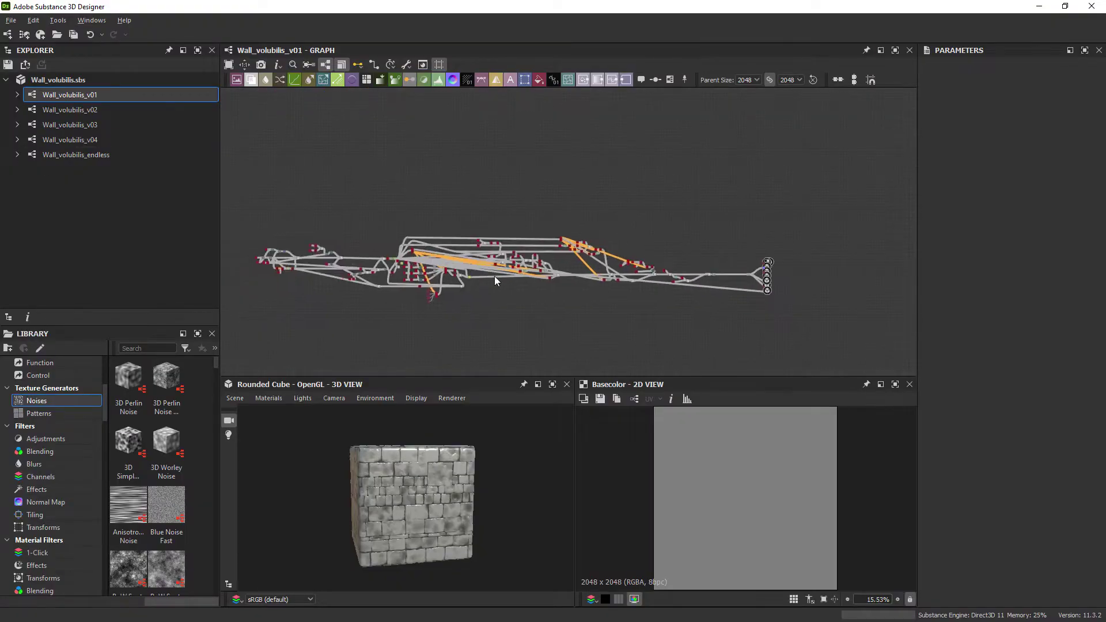
scroll(518, 254, "up", 8)
double_click(516, 241)
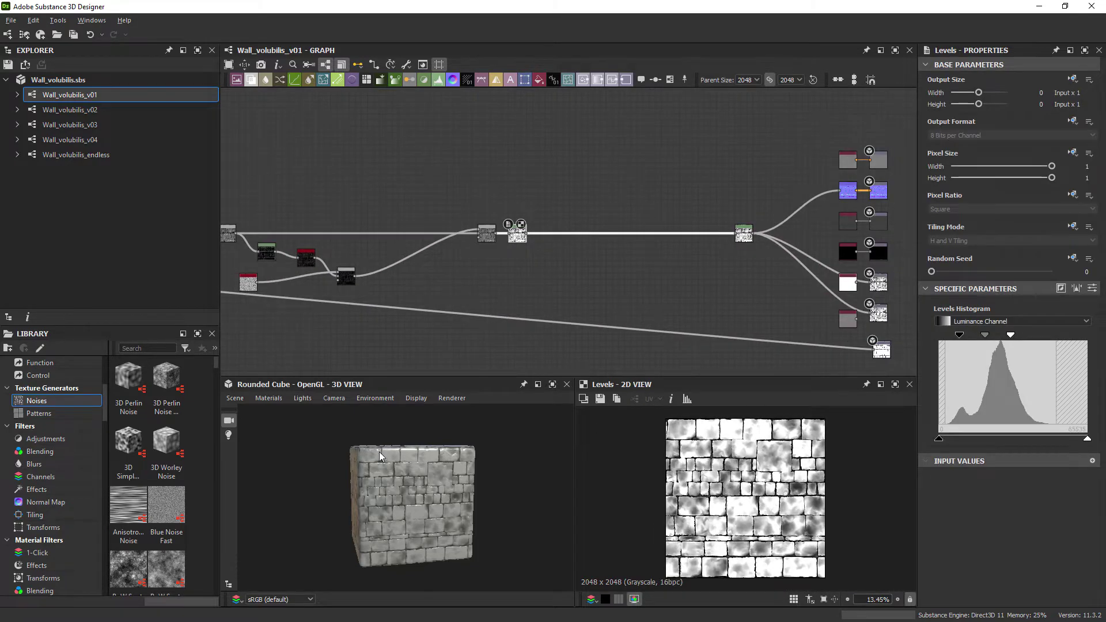
Preview the normal, ambient occlusion and height results of the Wall_volubilis_v01 graph in the 2D view.
double_click(848, 190)
double_click(877, 282)
double_click(877, 313)
scroll(893, 326, "up", 9)
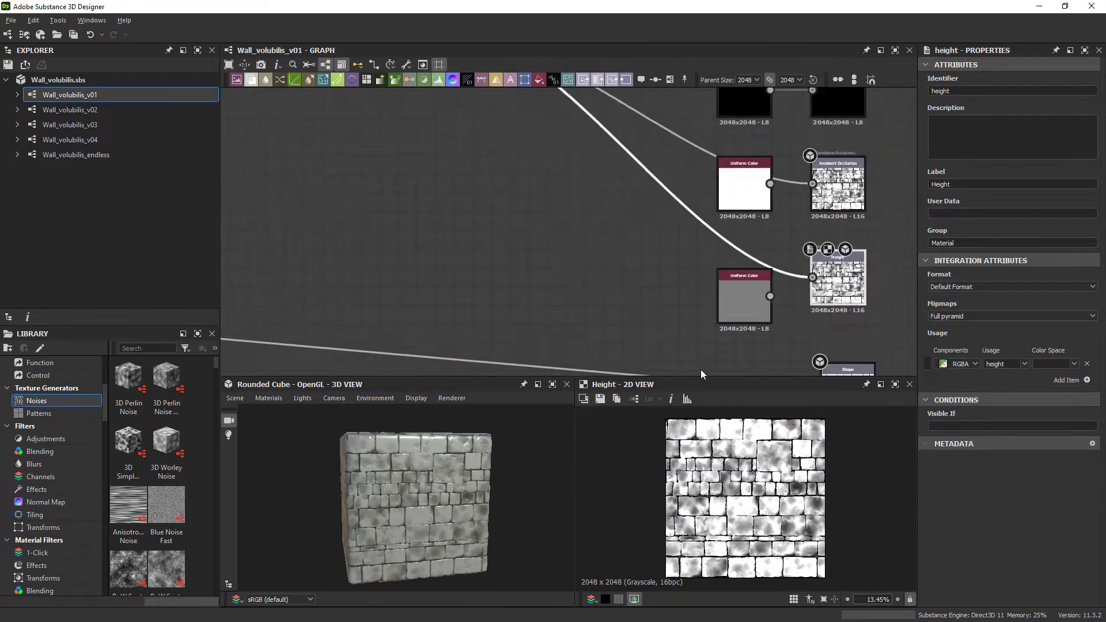
middle_click_drag(881, 311, 783, 323)
middle_click_drag(783, 116, 740, 556)
Display the Normal output of Wall_volubilis_v01 and inspect its stone detail up close.
double_click(702, 249)
scroll(659, 505, "up", 8)
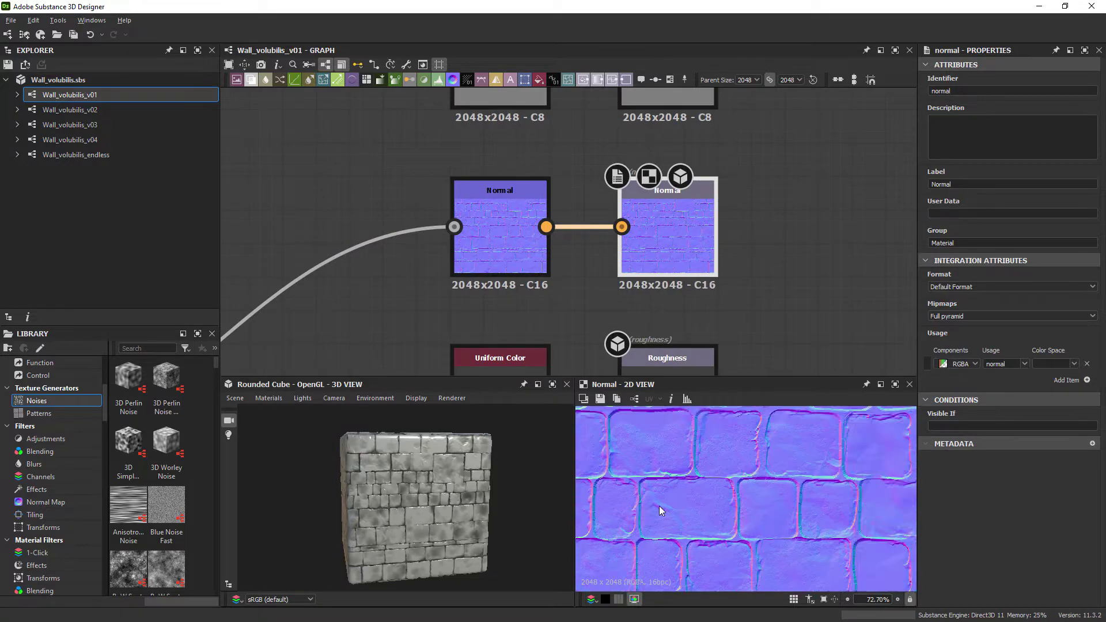
scroll(658, 506, "down", 8)
scroll(651, 350, "down", 9)
middle_click_drag(541, 283, 633, 249)
Open the Wall_volubilis_v02 graph and preview its last Levels node and the resulting stone pattern on the cube.
double_click(69, 110)
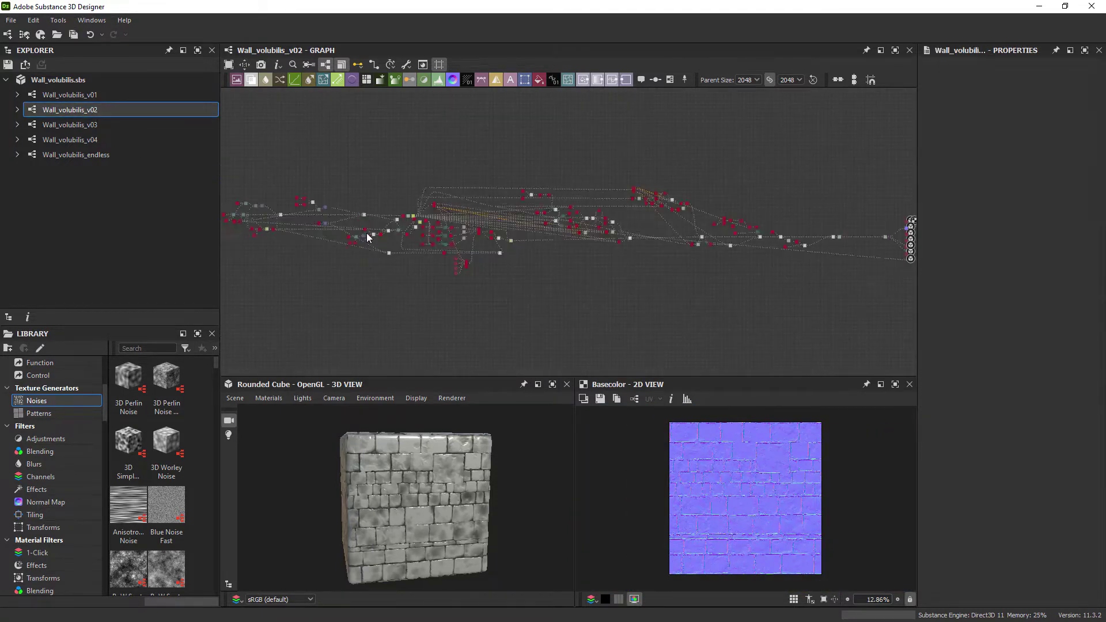
scroll(859, 238, "up", 9)
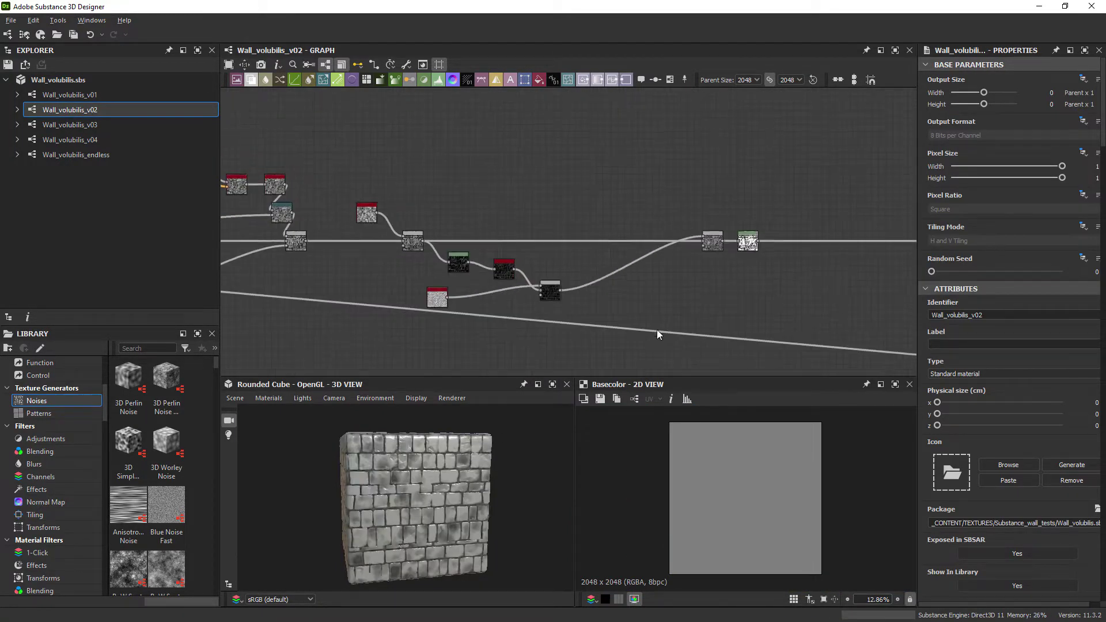
double_click(745, 240)
middle_click_drag(711, 332, 569, 329)
left_click_drag(430, 486, 404, 478)
Open the Wall_volubilis_v03 graph and preview its last Levels node in the 2D view.
double_click(70, 124)
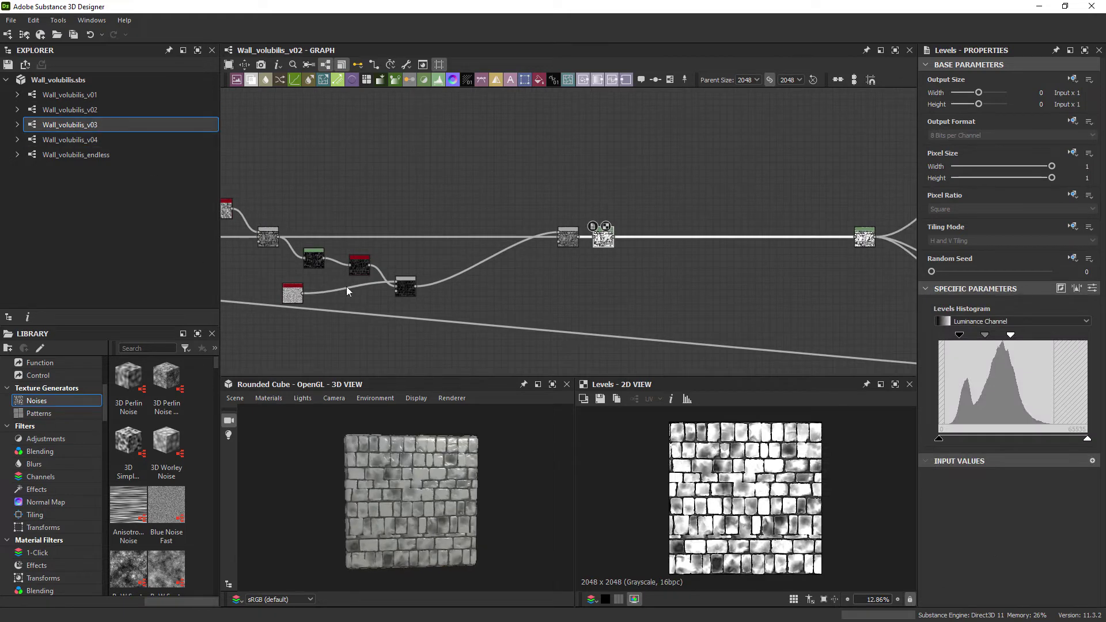
double_click(81, 126)
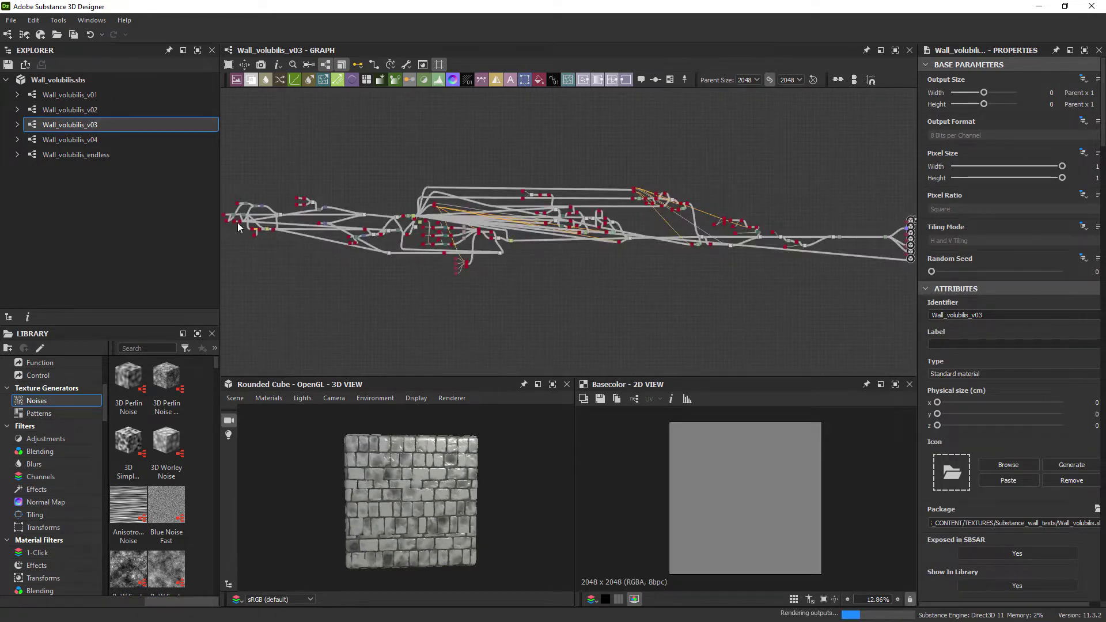
scroll(832, 255, "up", 3)
middle_click_drag(833, 255, 486, 329)
scroll(497, 296, "up", 5)
left_click(496, 297)
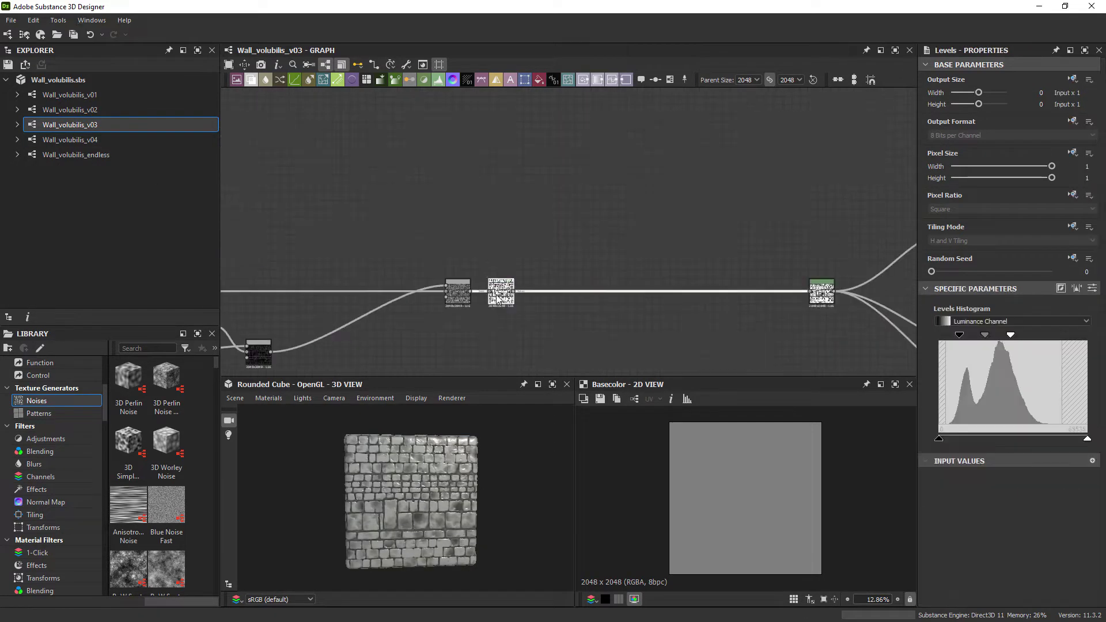
Open the Wall_volubilis_v04 graph, preview its last Levels node and examine the stone pattern up close.
double_click(83, 141)
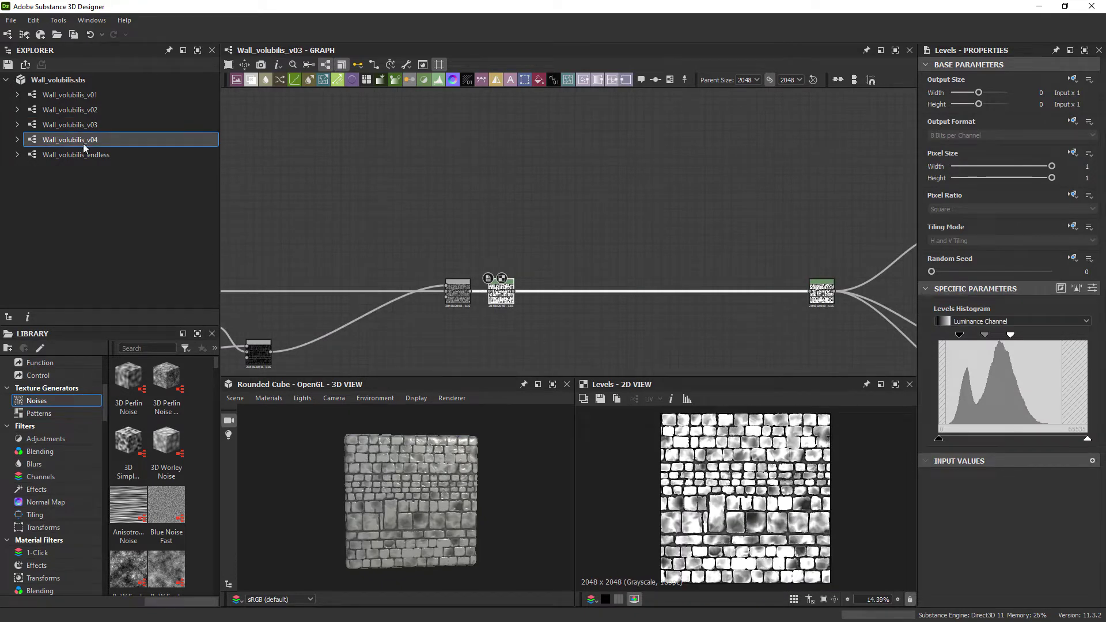
scroll(420, 478, "up", 2)
left_click_drag(426, 484, 415, 437)
scroll(410, 330, "up", 4)
left_click(637, 210)
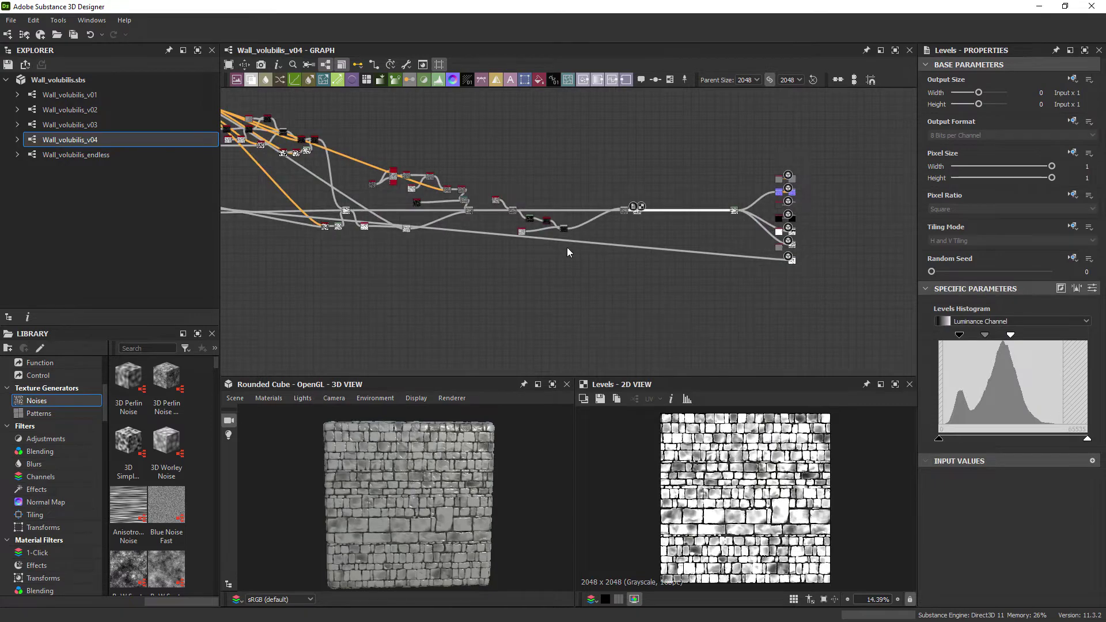
scroll(720, 484, "up", 6)
middle_click_drag(720, 489, 691, 438)
scroll(691, 443, "down", 7)
scroll(440, 293, "up", 2)
middle_click_drag(418, 285, 459, 298)
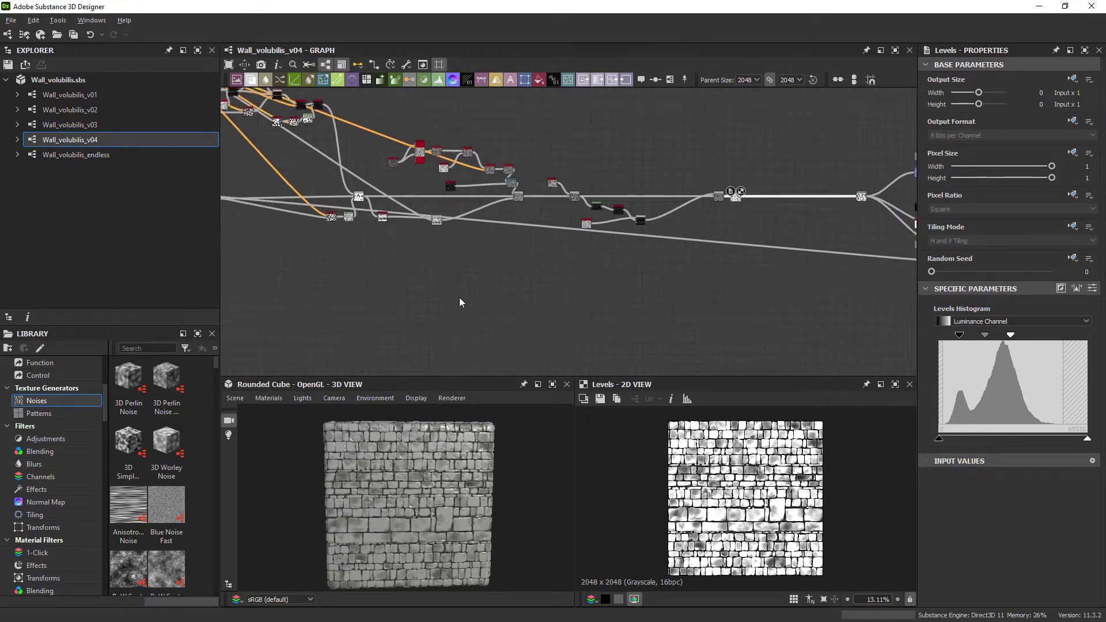
scroll(478, 306, "down", 3)
Return to the Wall_volubilis_v01 graph and preview its last Levels node.
double_click(69, 94)
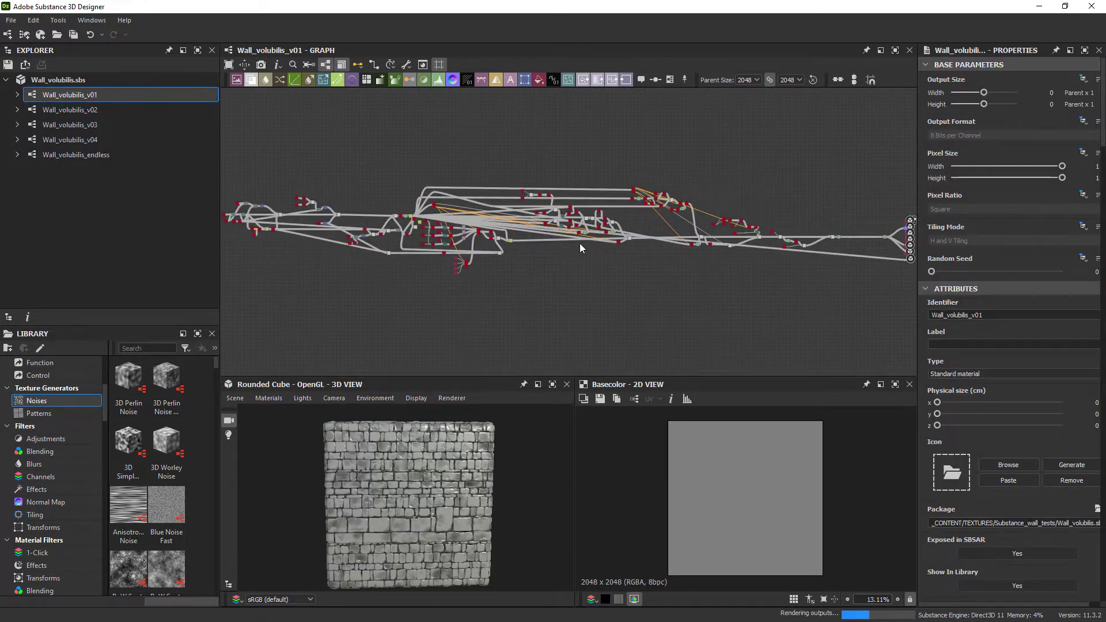
scroll(823, 248, "up", 4)
middle_click_drag(823, 248, 671, 254)
double_click(695, 237)
scroll(442, 293, "up", 1)
Review the graph's output export settings for the OpenEXR normal and height maps and close them.
left_click(406, 64)
left_click(439, 96)
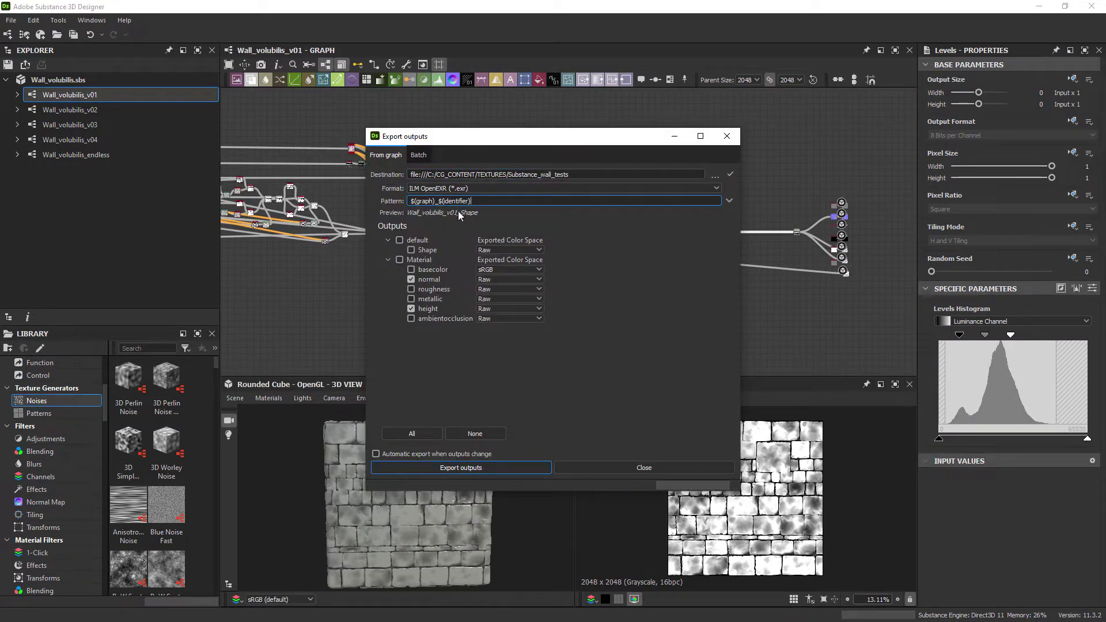
left_click(432, 279)
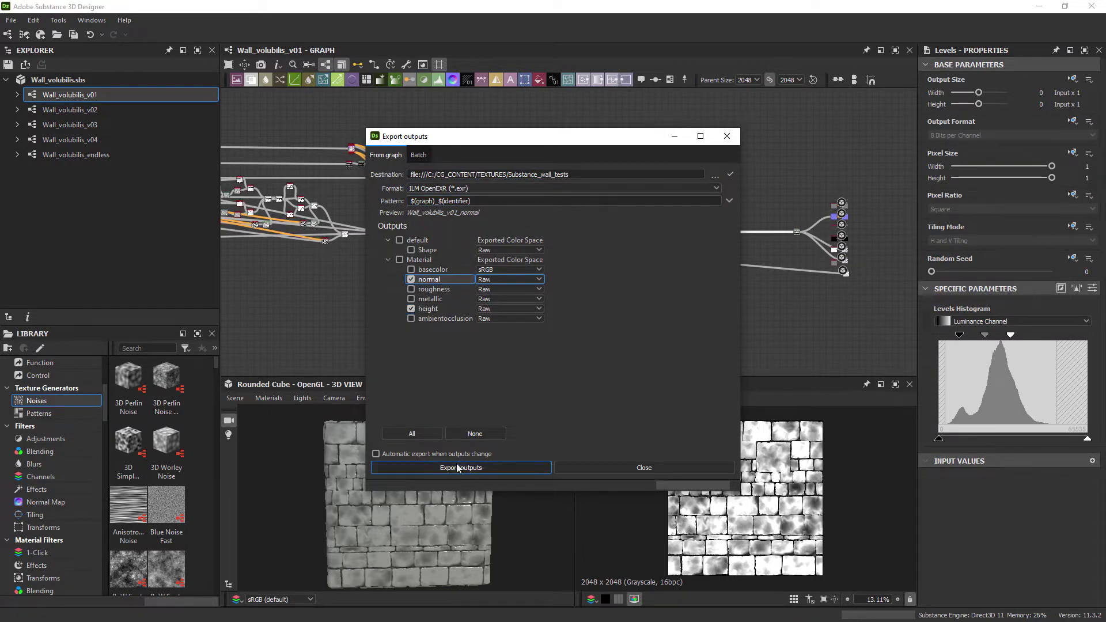
left_click(726, 137)
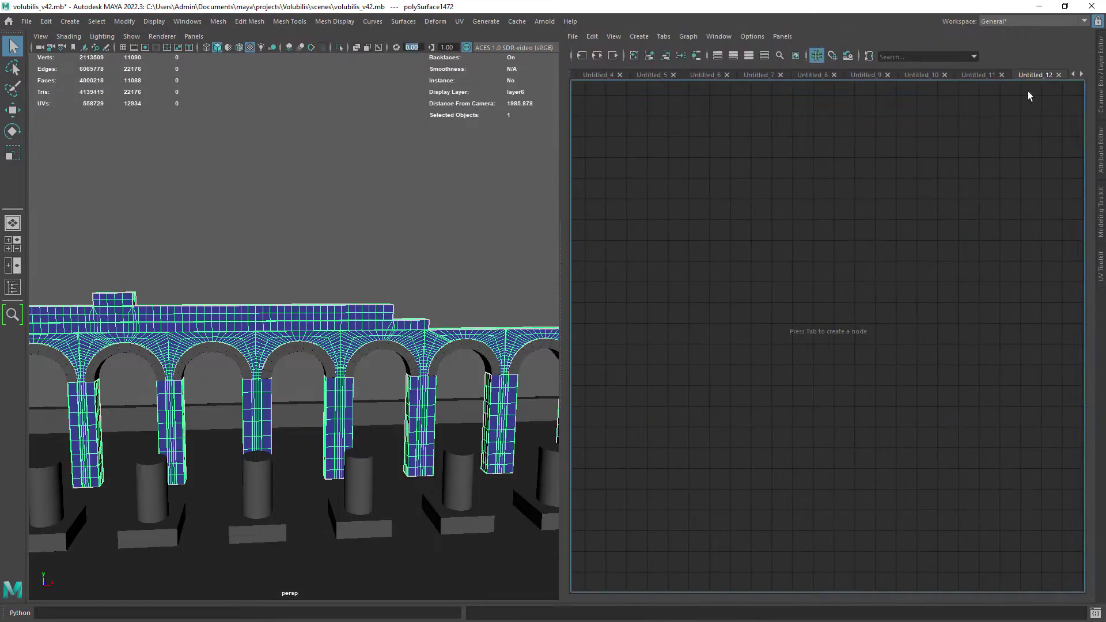
Switch to Maya and assign a new aiStandardSurface material to the arched wall.
right_click_drag(508, 307, 605, 597)
scroll(286, 382, "down", 3)
left_click(951, 240)
Change the wall shape's notes to displacement 5 and subdivs 3, and set its subdivision type to none.
scroll(1053, 373, "down", 3)
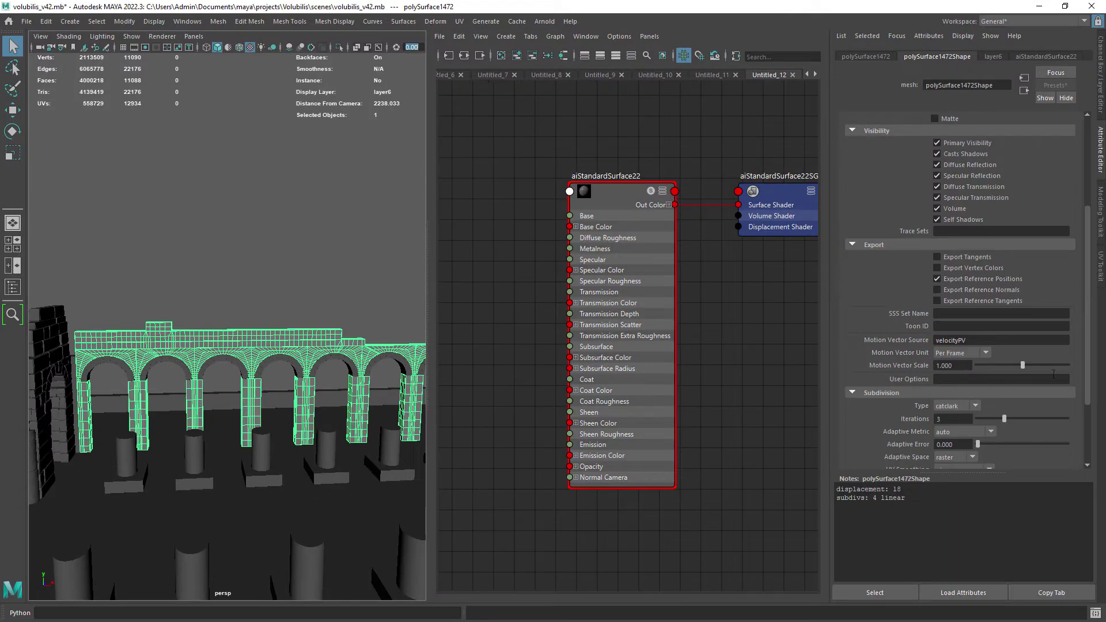
scroll(1053, 374, "down", 3)
left_click(913, 497)
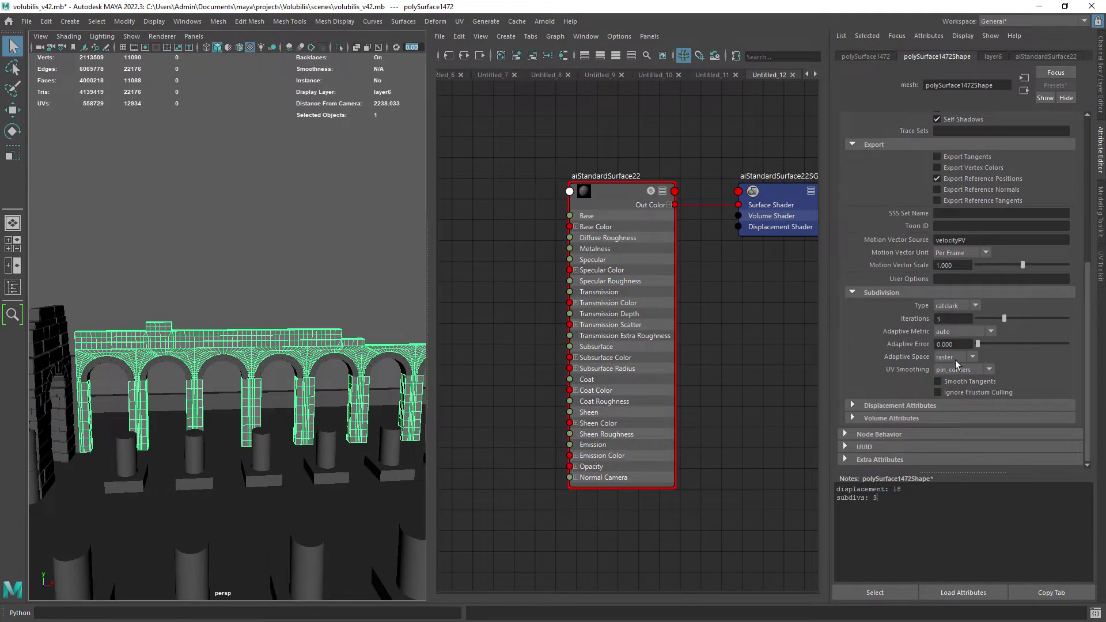
left_click(928, 405)
double_click(896, 489)
left_click(956, 306)
left_click(950, 317)
scroll(259, 368, "up", 3)
Connect a file texture to the base color of the wall's aiStandardSurface and set its filter type to Off.
left_click(622, 191)
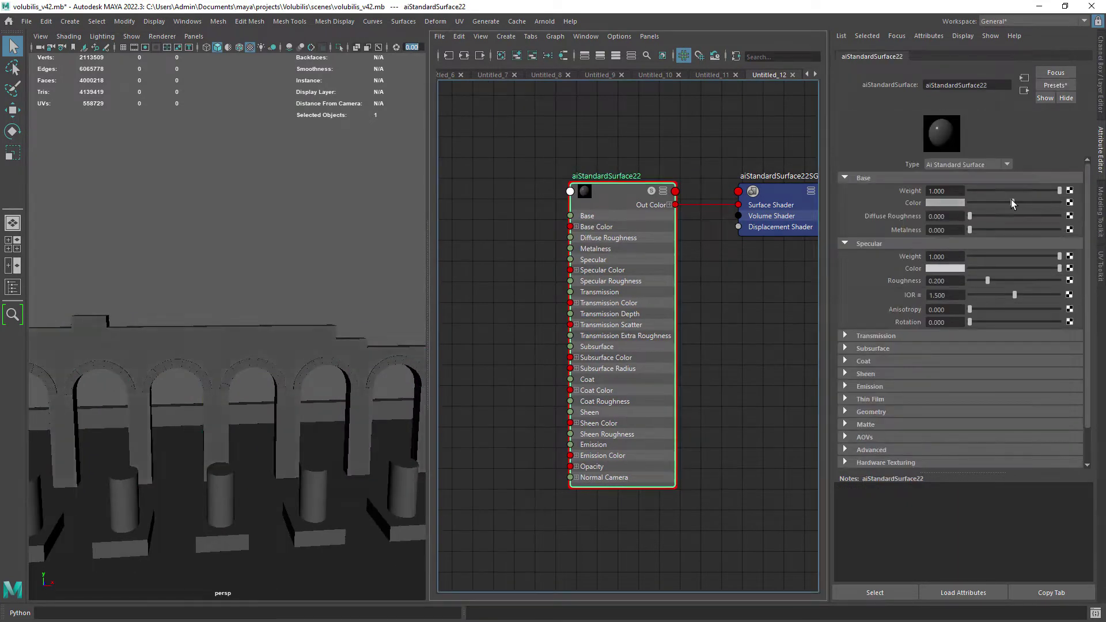
left_click(1069, 204)
left_click(570, 270)
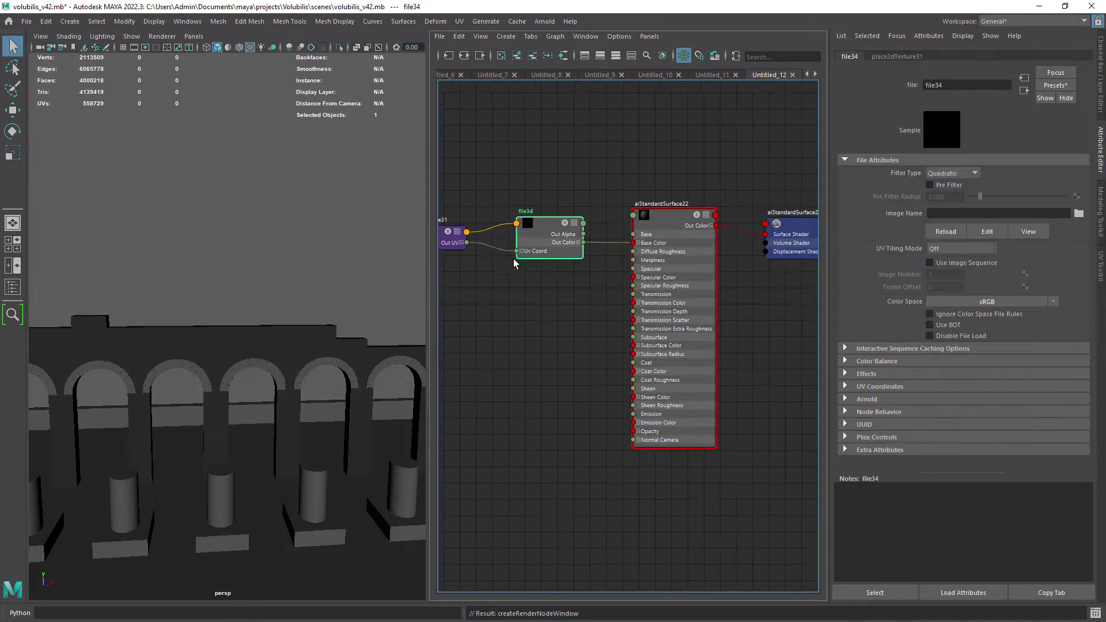
left_click(951, 173)
left_click(944, 176)
Load Wall_volubilis_v01_height.tx from the CG_CONTENT/TEXTURES/Substance_wall_tests folder into the file texture.
left_click(1078, 213)
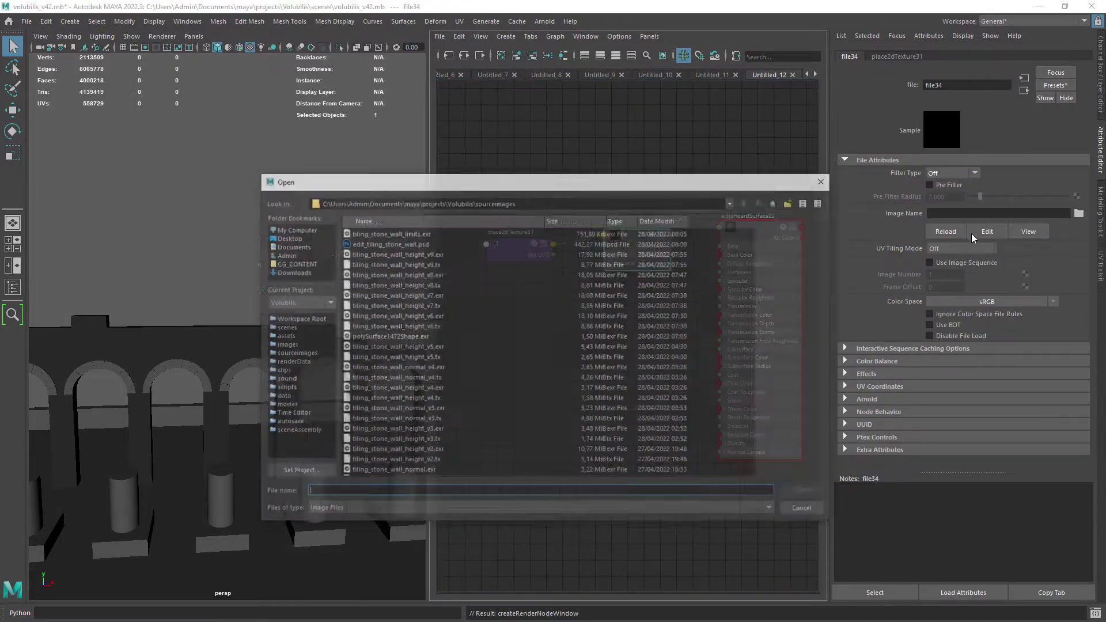
left_click(305, 264)
double_click(380, 243)
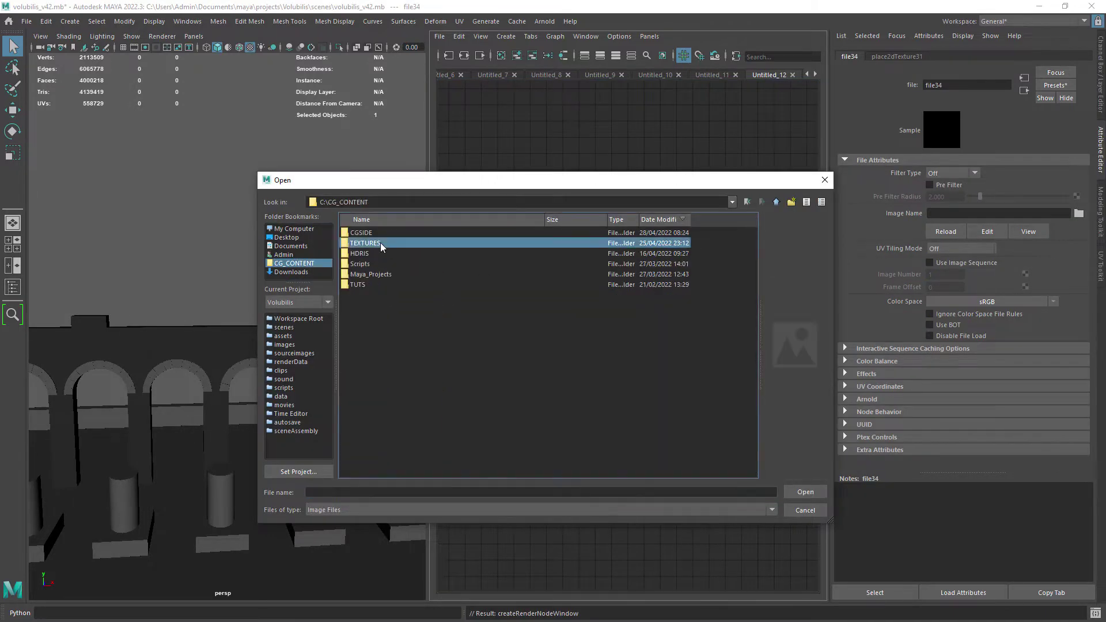
double_click(401, 398)
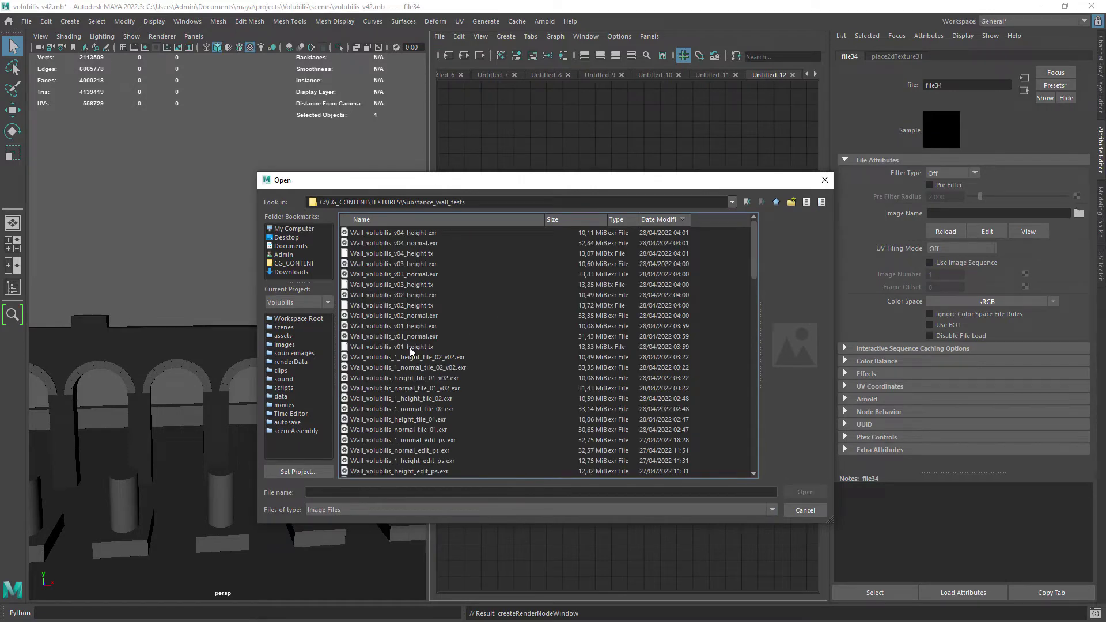
left_click(411, 347)
double_click(418, 346)
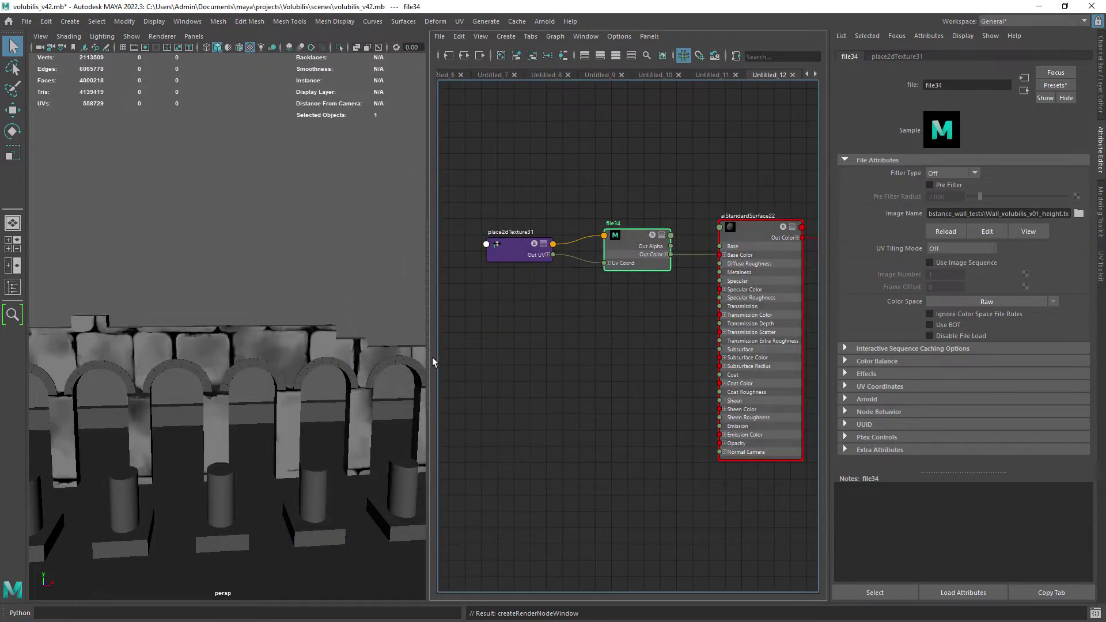
Examine the scale of the stone texture on the arched wall in the enlarged perspective view.
scroll(268, 353, "down", 5)
right_click_drag(268, 354, 299, 359, "alt")
key("space")
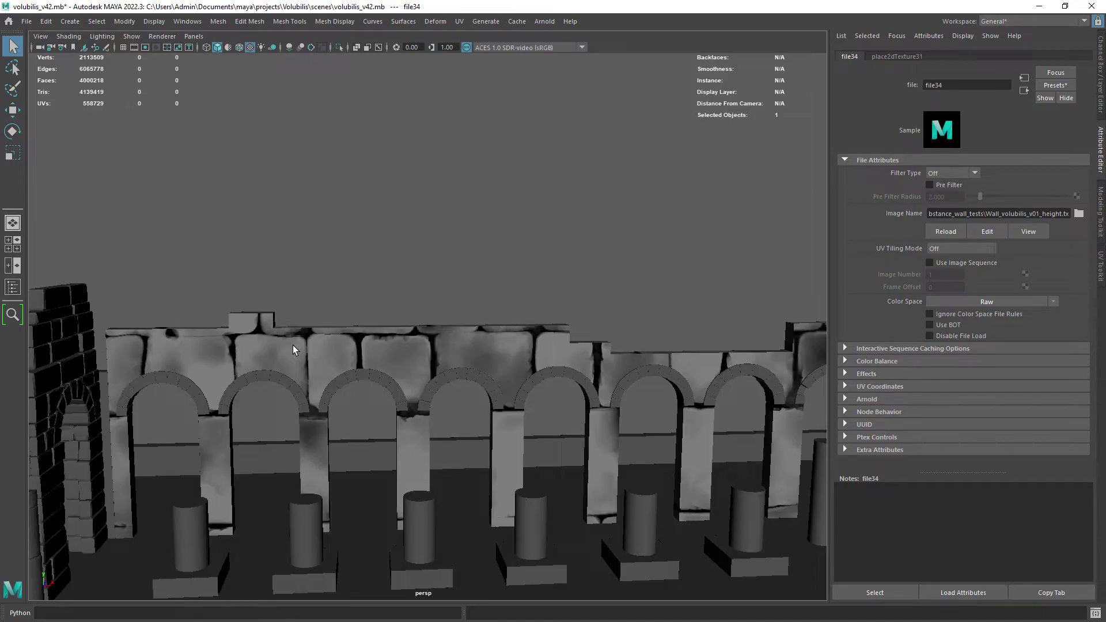
left_click_drag(300, 311, 329, 329, "alt")
left_click(329, 330)
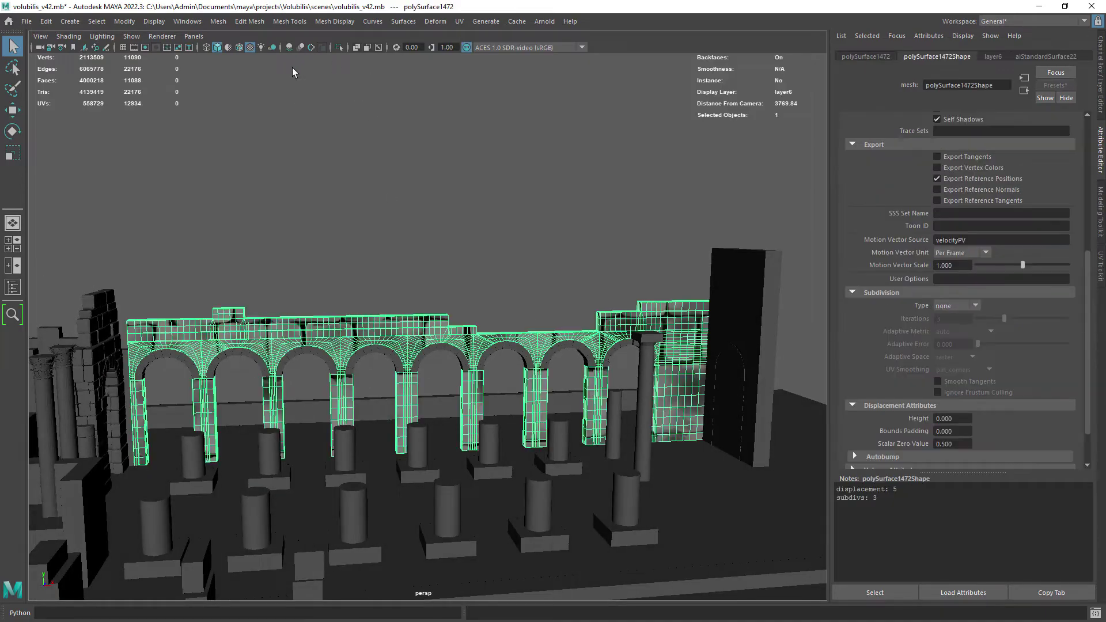
right_click_drag(274, 199, 306, 323, "alt")
left_click(291, 257)
left_click(305, 323)
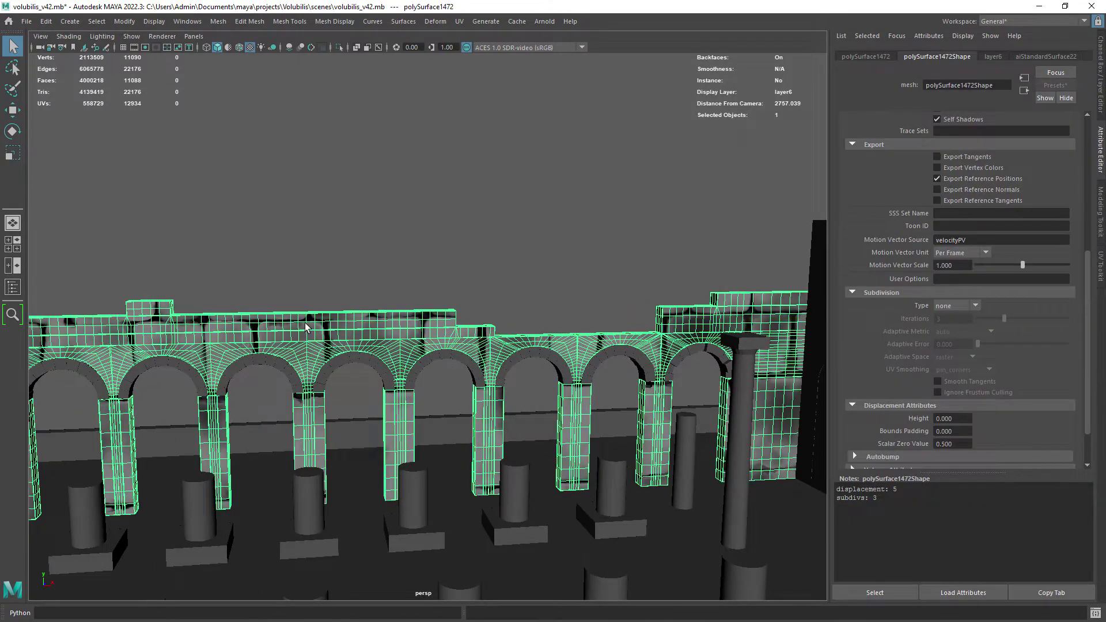
key("space")
right_click_drag(265, 266, 299, 299, "alt")
left_click_drag(298, 299, 287, 293, "alt")
Set the Repeat UV of the height texture's place2dTexture node to 5 by 5.
left_click(526, 243)
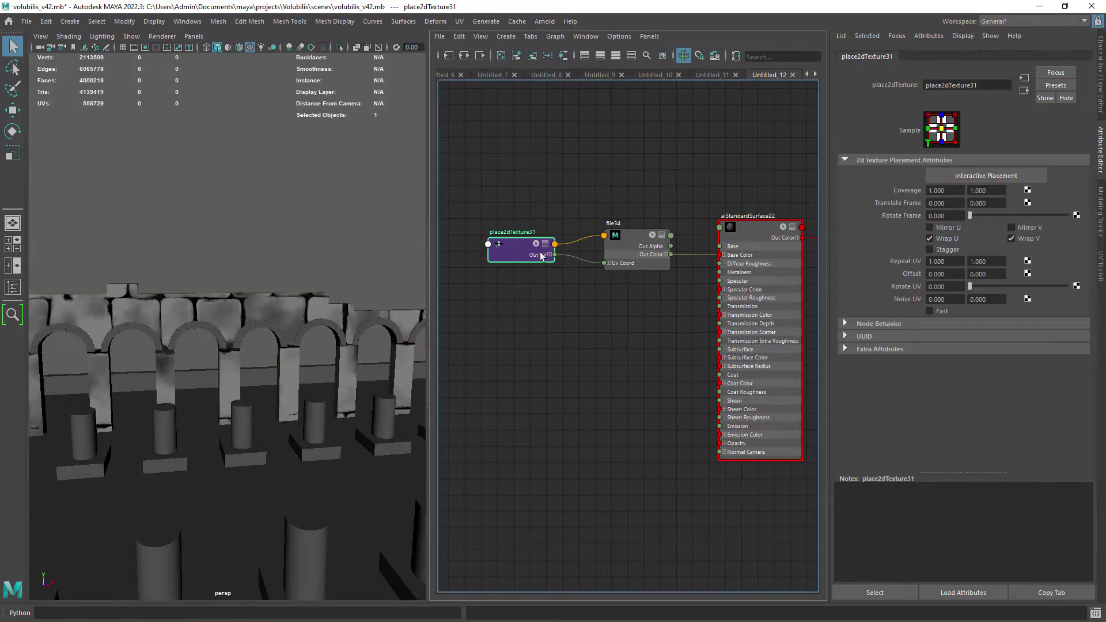
left_click_drag(950, 261, 926, 261)
type("5")
key("Tab")
type("5")
key("Tab")
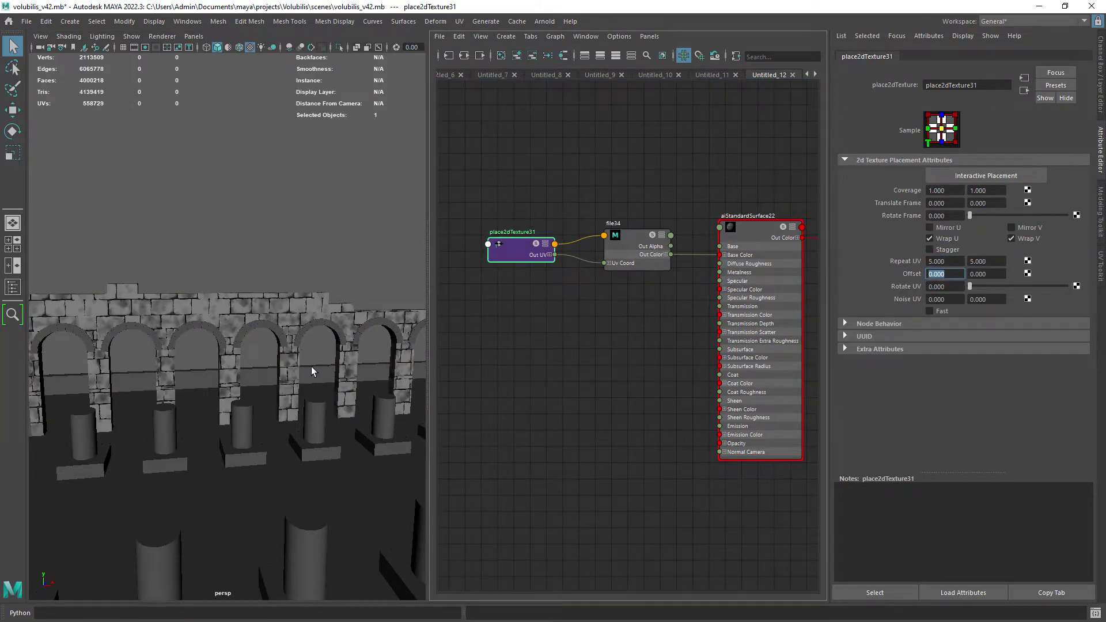
Set the Repeat UV of the height texture's place2dTexture node to 10 by 10.
right_click_drag(311, 372, 339, 355, "alt")
middle_click_drag(340, 354, 291, 396, "alt")
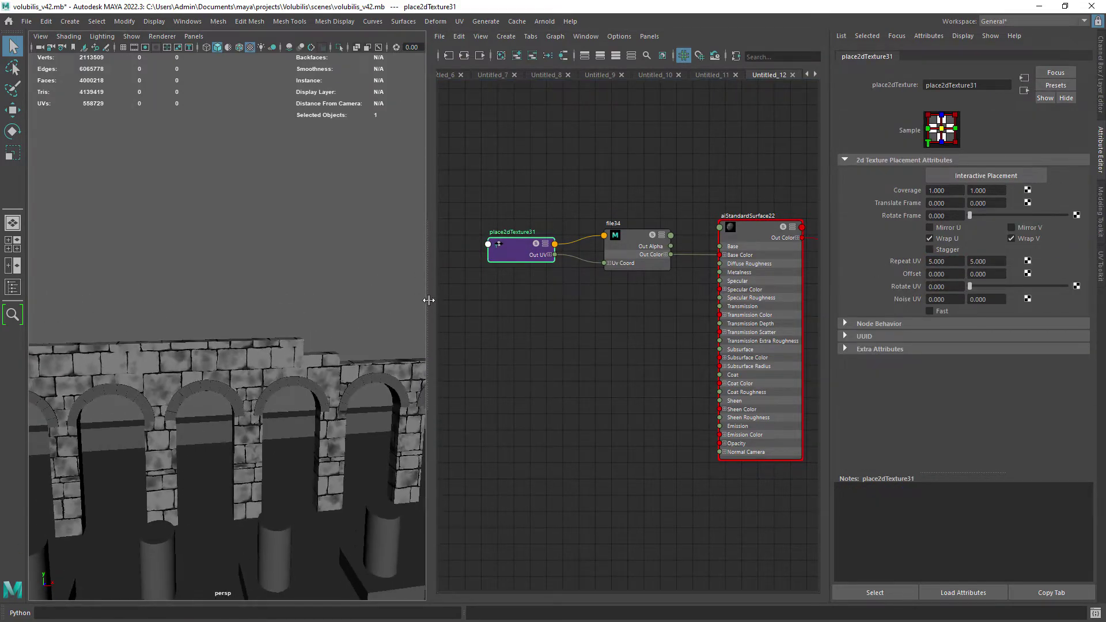
left_click_drag(428, 300, 673, 300)
right_click_drag(438, 311, 404, 325, "alt")
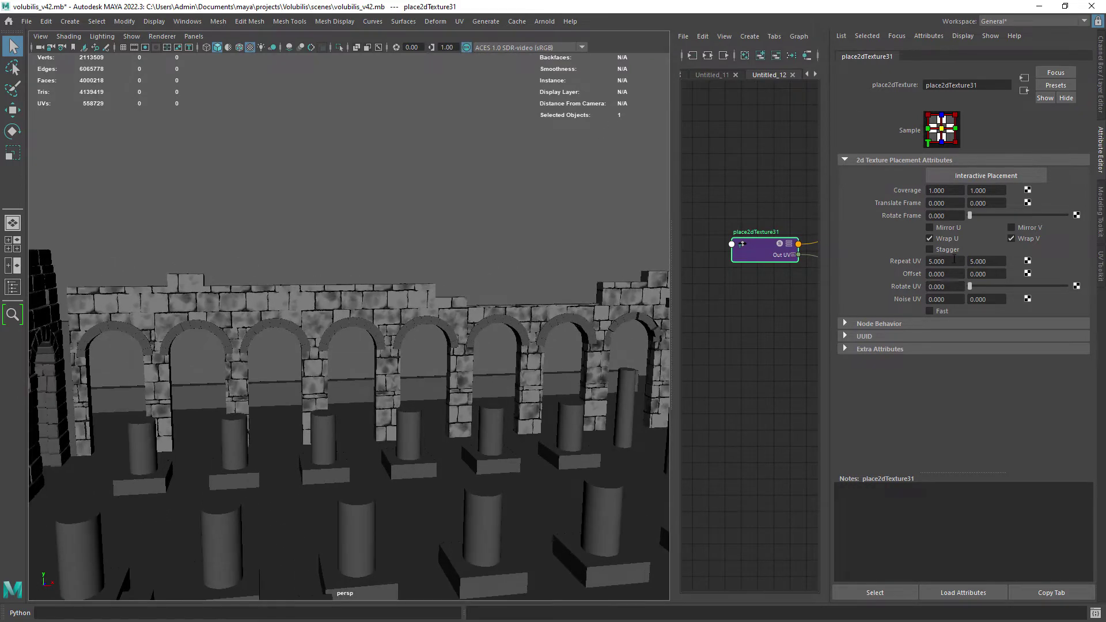
left_click_drag(954, 260, 828, 269)
type("10")
key("Tab")
type("10")
key("Tab")
Examine the size and repetition of the stones along the arched wall from several angles.
right_click_drag(442, 303, 531, 298, "alt")
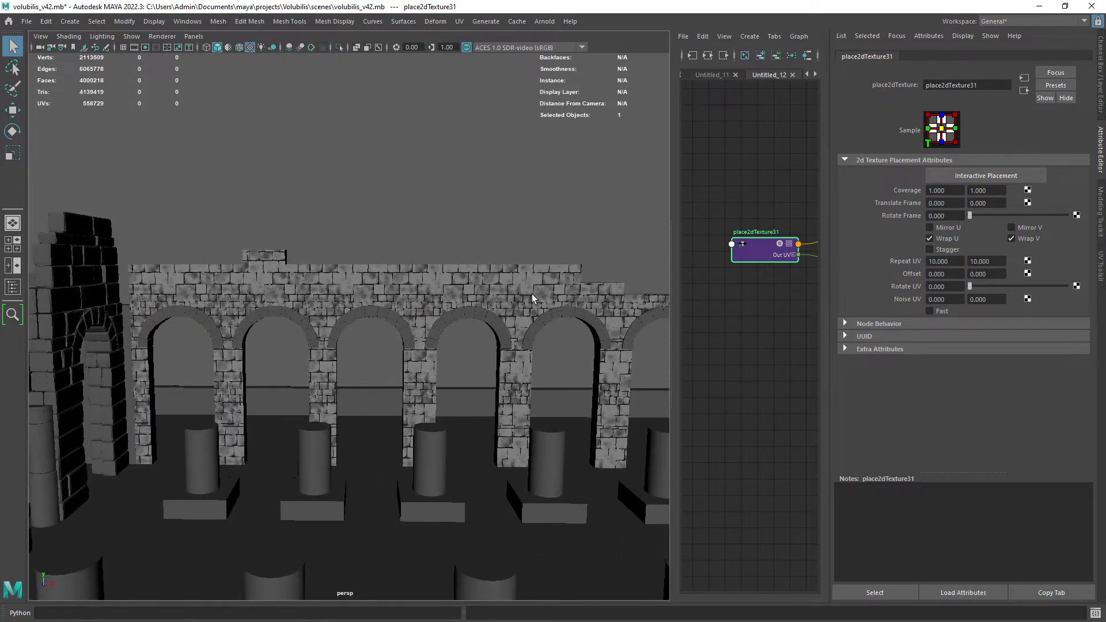
left_click_drag(192, 296, 250, 286, "alt")
right_click_drag(249, 286, 277, 326, "alt")
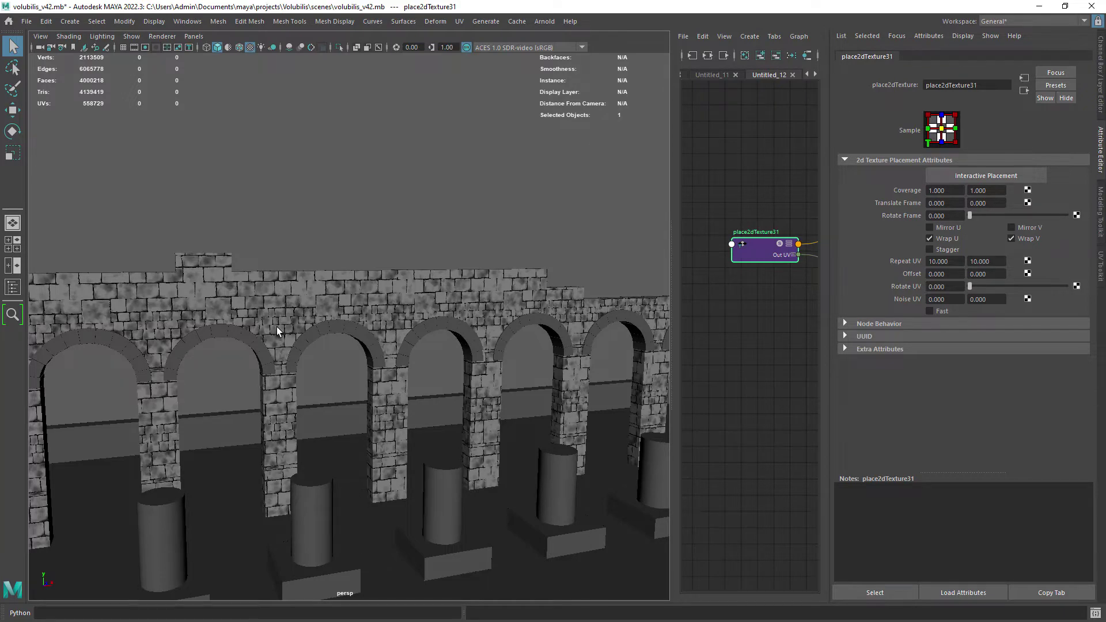
right_click_drag(389, 314, 336, 307, "alt")
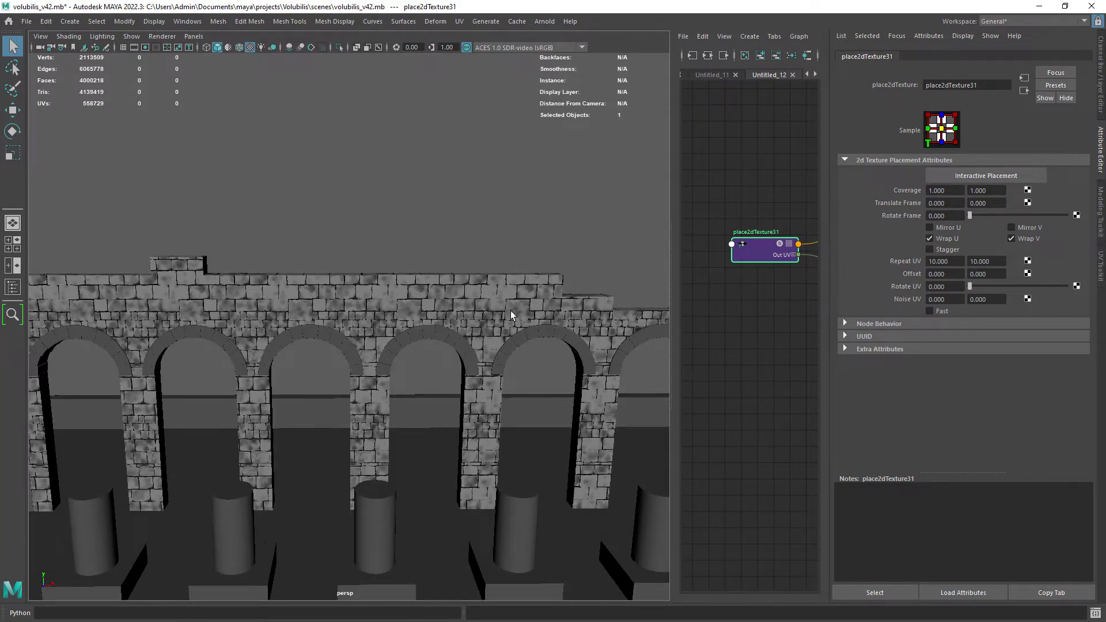
right_click_drag(510, 310, 337, 305, "alt")
middle_click_drag(337, 305, 249, 314, "alt")
middle_click_drag(461, 317, 328, 321, "alt")
right_click_drag(329, 321, 432, 317, "alt")
middle_click_drag(432, 318, 521, 313, "alt")
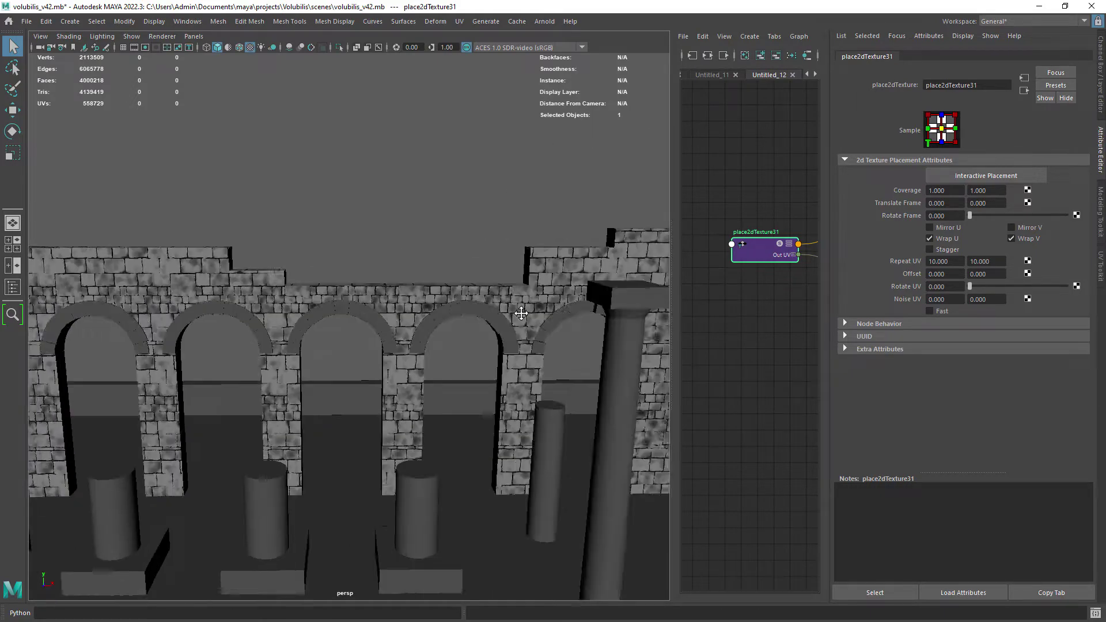
left_click_drag(404, 316, 302, 336, "alt")
middle_click_drag(302, 335, 330, 311, "alt")
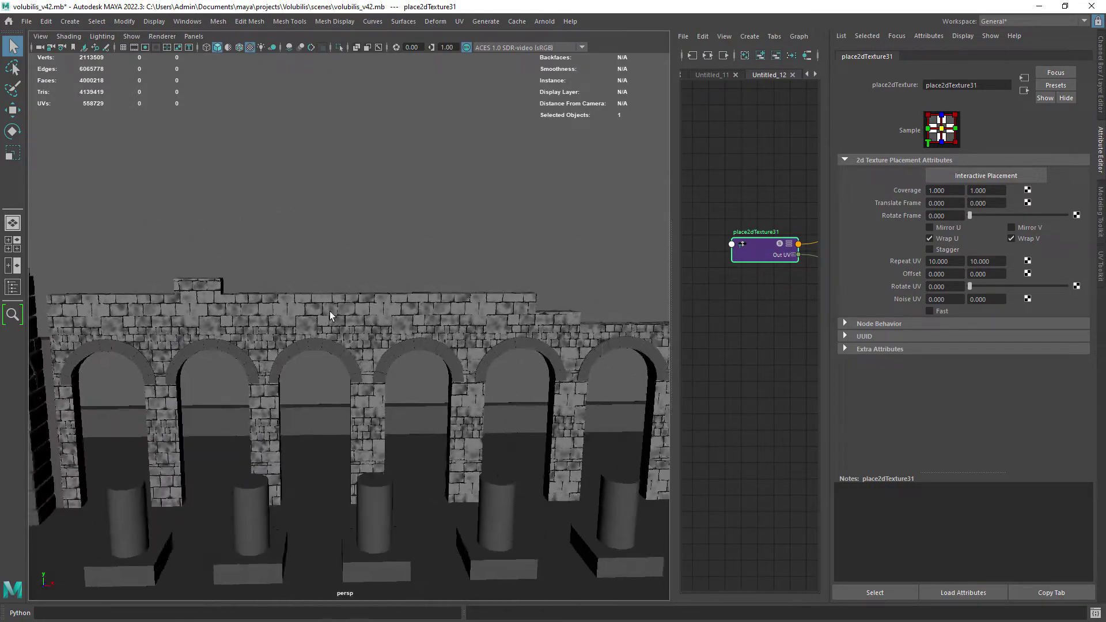
left_click_drag(330, 311, 455, 305, "alt")
left_click(456, 305)
Try the Wall_volubilis_v03_height.exr map in the height file texture and check it on the arches.
left_click_drag(672, 262, 475, 263)
double_click(691, 248)
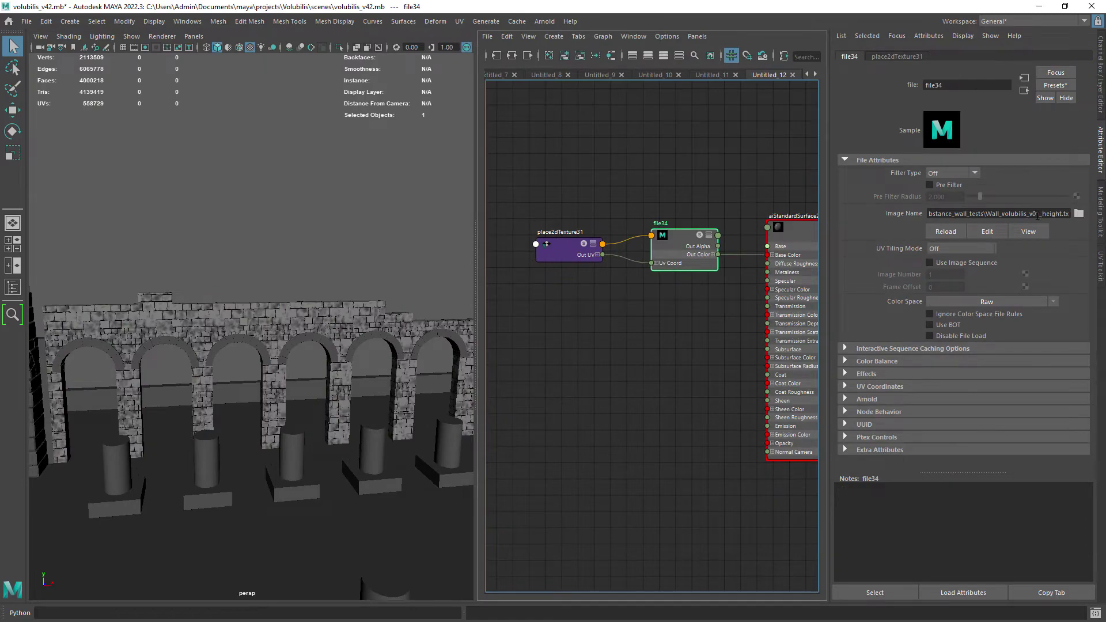
double_click(439, 335)
right_click_drag(253, 372, 374, 325, "alt")
middle_click_drag(374, 325, 480, 301, "alt")
left_click_drag(480, 301, 605, 301)
right_click_drag(403, 326, 340, 330, "alt")
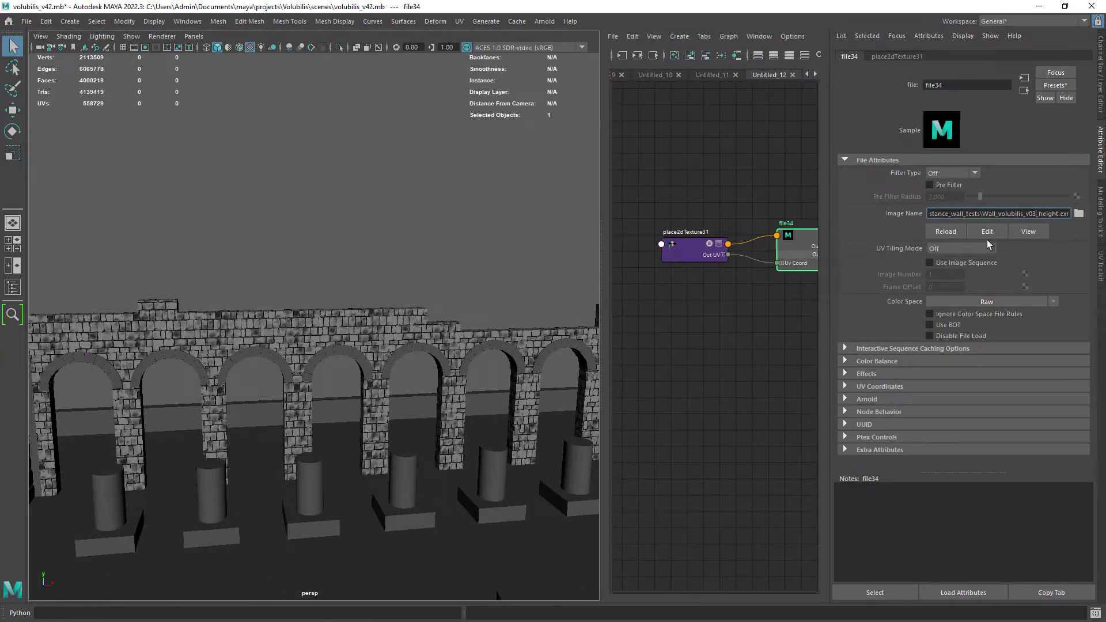
left_click_drag(397, 348, 165, 374, "alt")
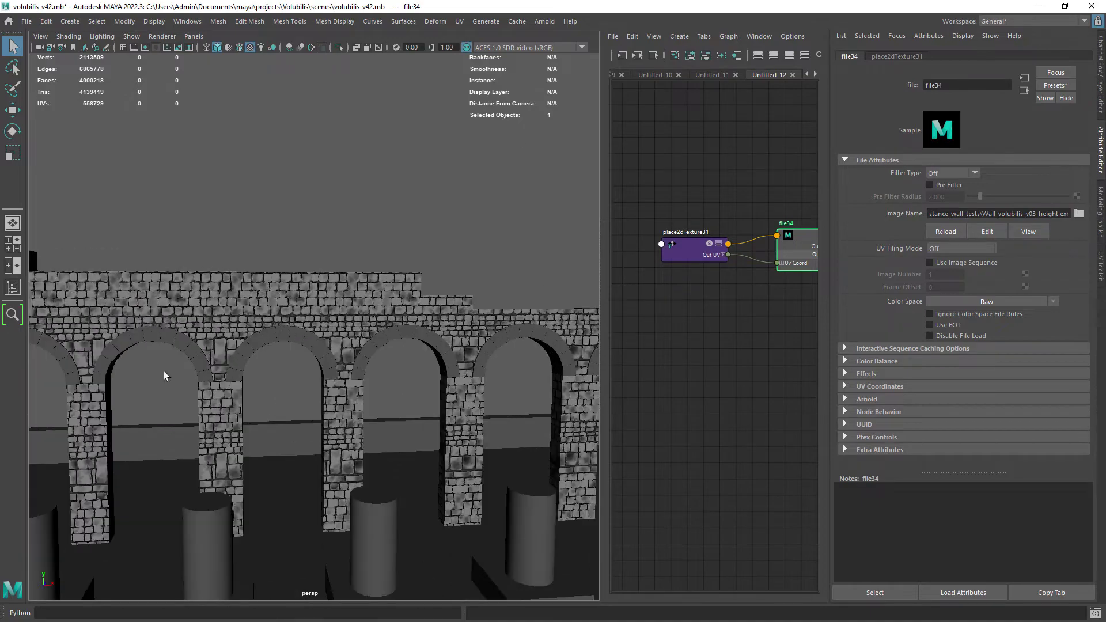
Try the Wall_volubilis_v04_height.exr map in the file texture and inspect the wall up close.
left_click_drag(283, 364, 478, 354, "alt")
right_click_drag(425, 369, 432, 373, "alt")
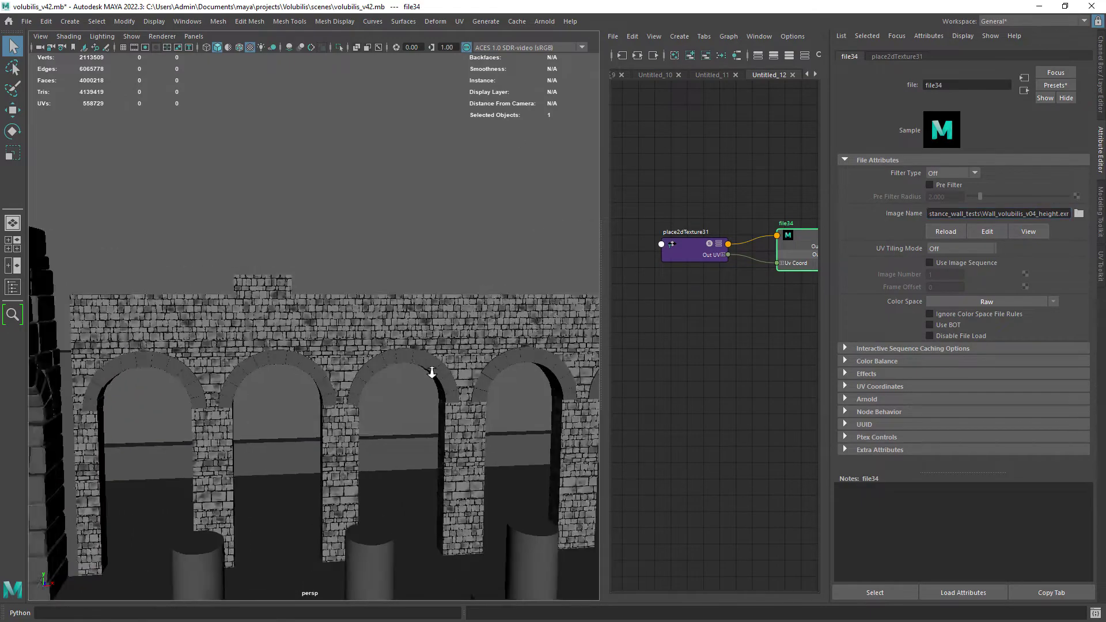
left_click_drag(432, 373, 363, 365, "alt")
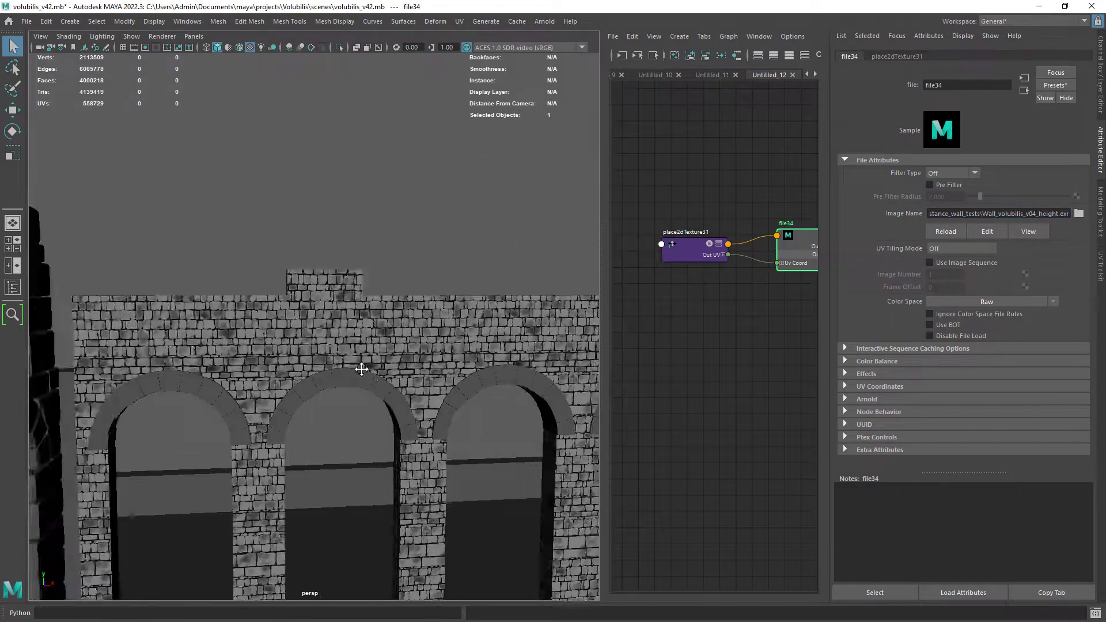
Switch the file texture back to the Wall_volubilis_v01_height.exr map and review the stones on the wall.
right_click_drag(363, 365, 437, 343, "alt")
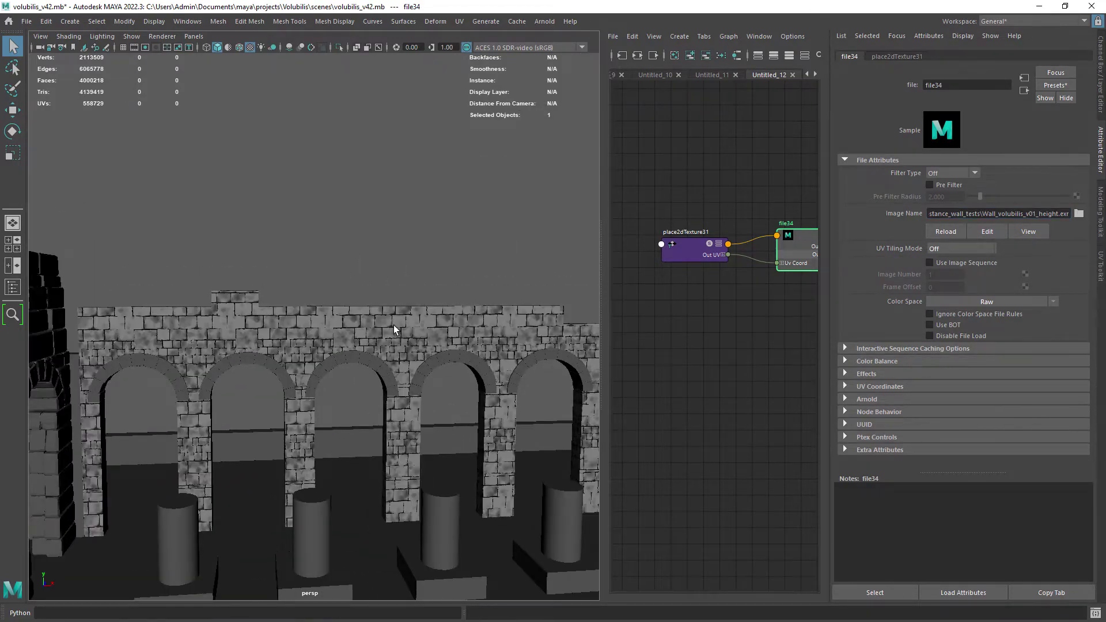
left_click_drag(394, 330, 415, 326, "alt")
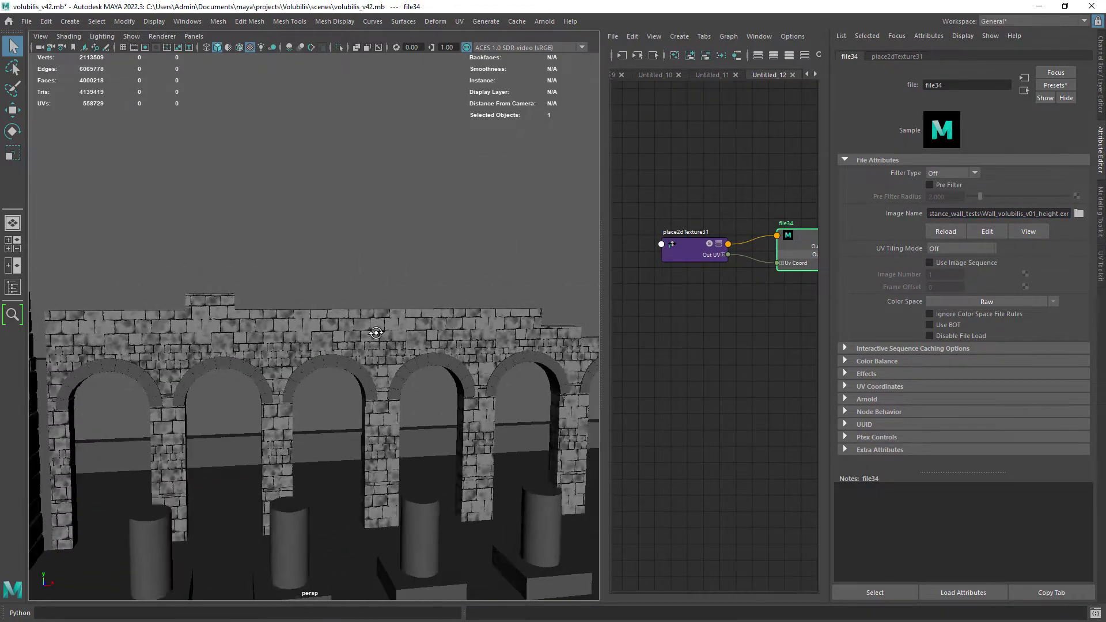
key("space")
right_click_drag(415, 326, 316, 333, "alt")
key("space")
Create an aiUtility node in the arched wall's shading graph.
left_click(369, 328)
middle_click_drag(766, 271, 670, 290, "alt")
scroll(670, 289, "down", 3)
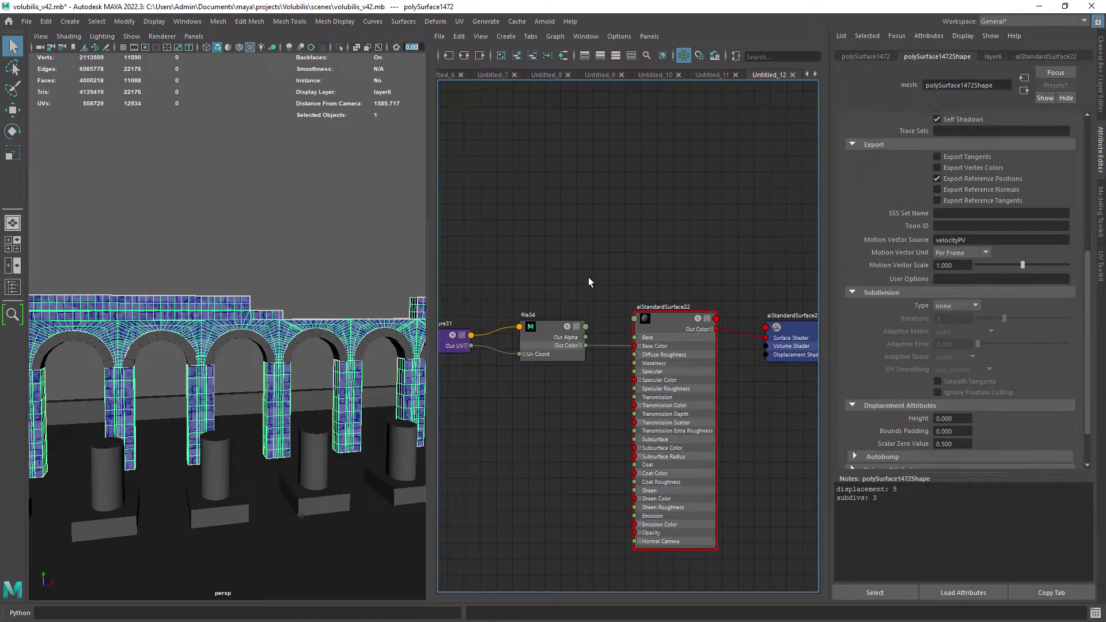
left_click(589, 278)
key("Tab")
type("aiu")
key("Down")
key("Down")
key("Down")
key("Down")
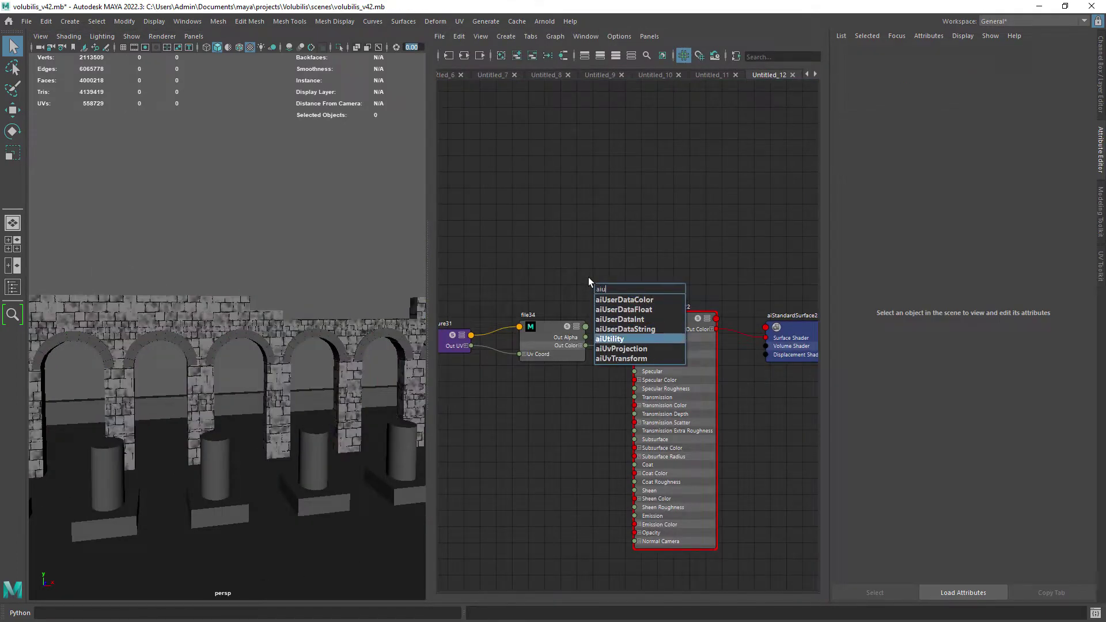
key("Return")
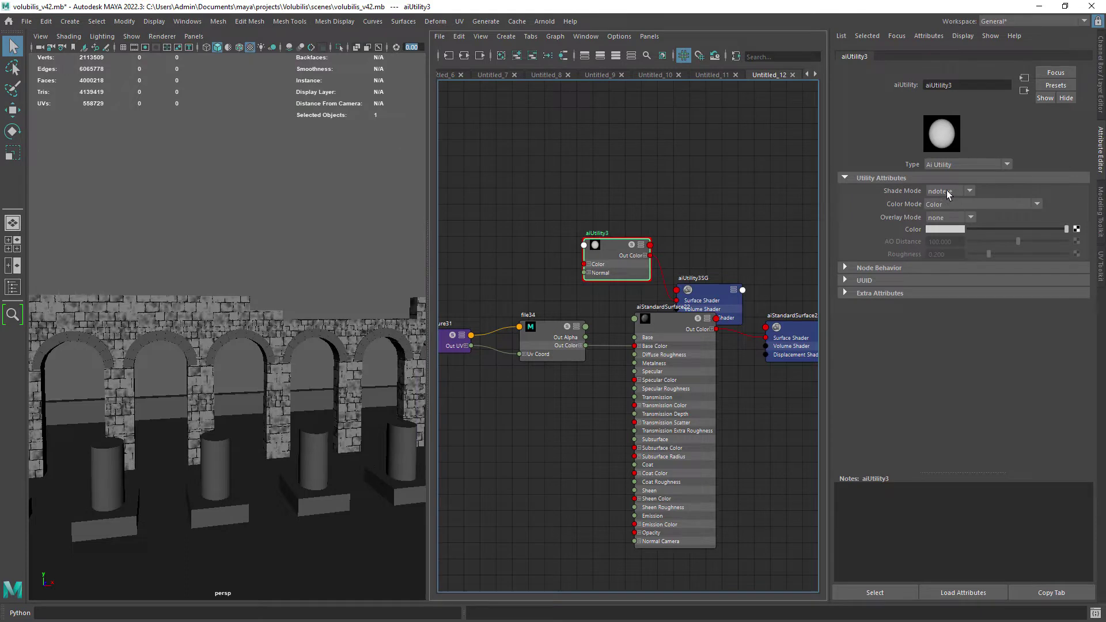
Set the aiUtility node's shade mode to flat and place its shading group clear of the aiStandardSurface node.
left_click(945, 190)
left_click(945, 225)
left_click(709, 297)
left_click_drag(708, 297, 724, 244)
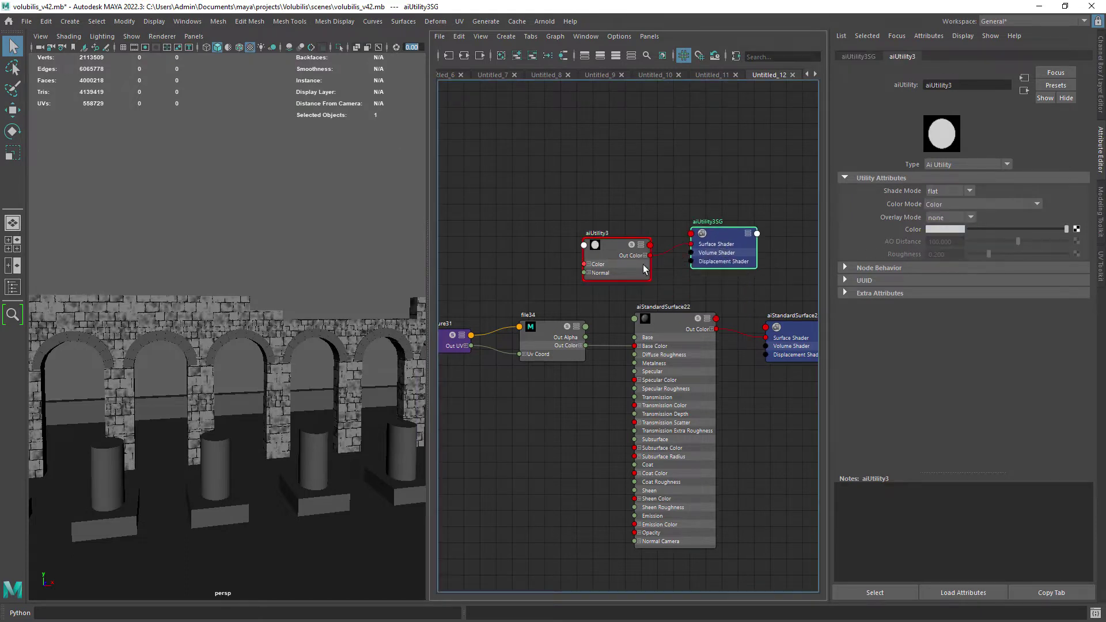
Assign the aiUtility shader to the arched wall and connect the height file texture's output color to its color.
middle_click_drag(644, 269, 339, 328)
left_click(602, 270)
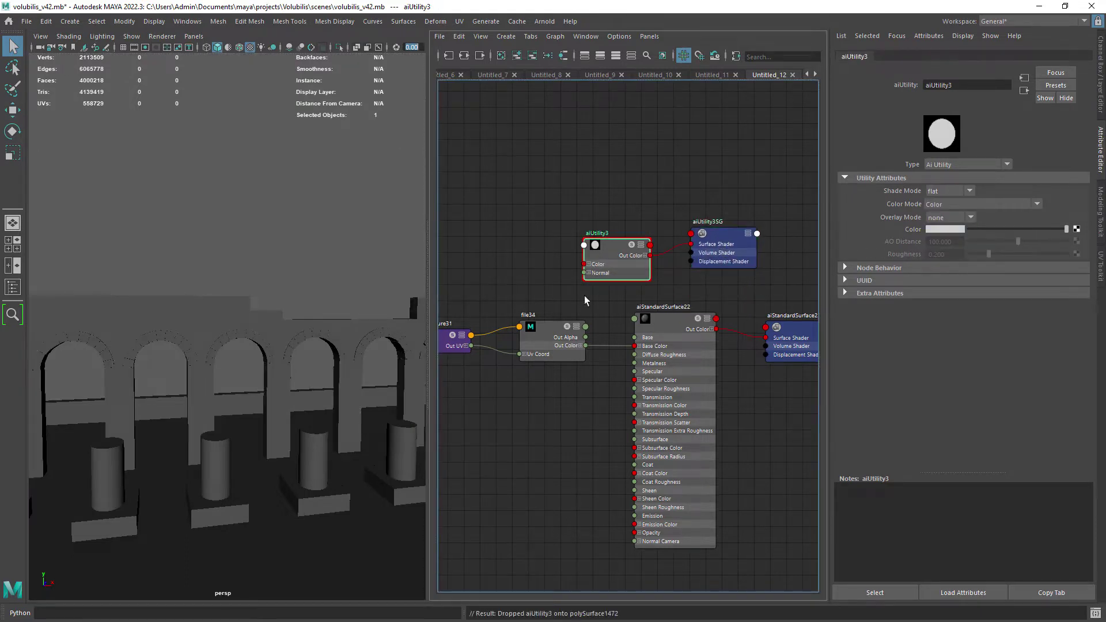
middle_click_drag(900, 228, 897, 227)
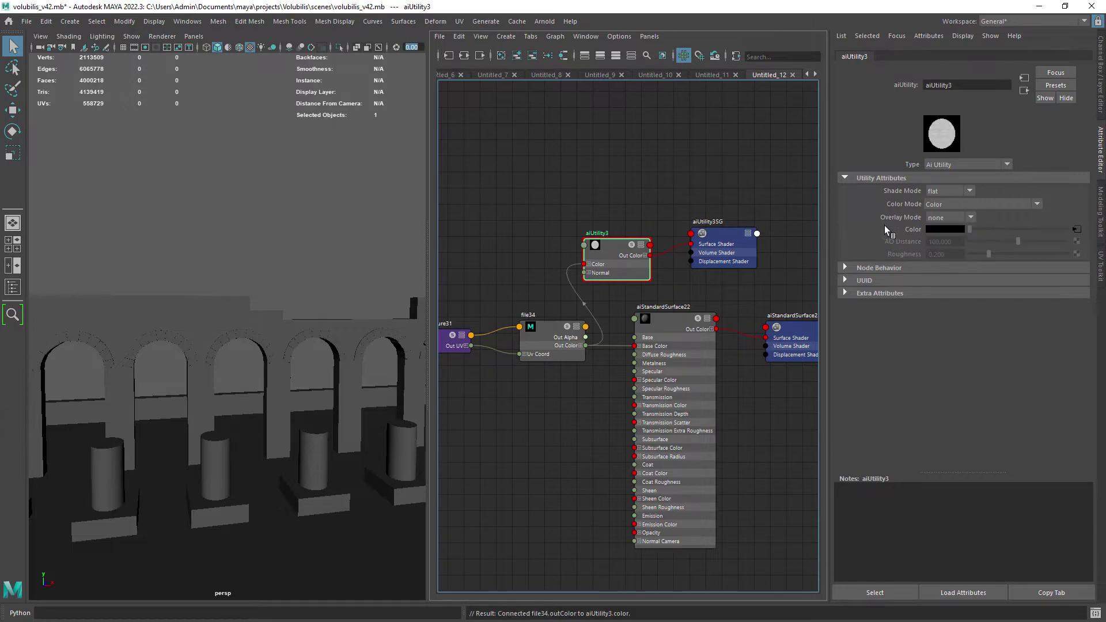
Open Arnold's Render To Texture settings for the arched wall and set the resolution to 1024.
left_click(239, 322)
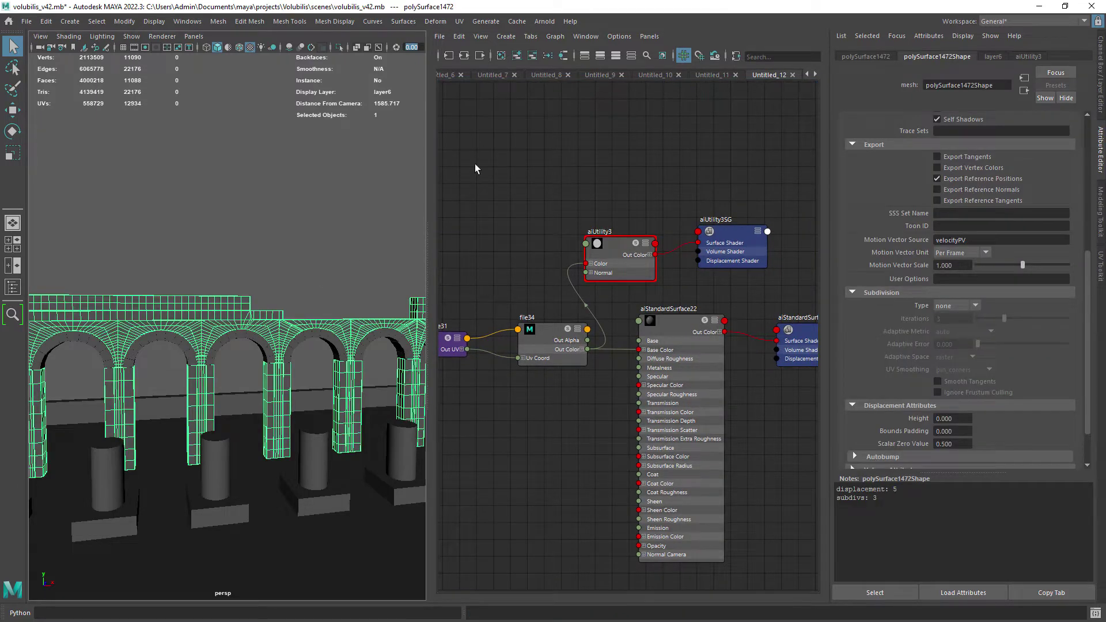
left_click(543, 23)
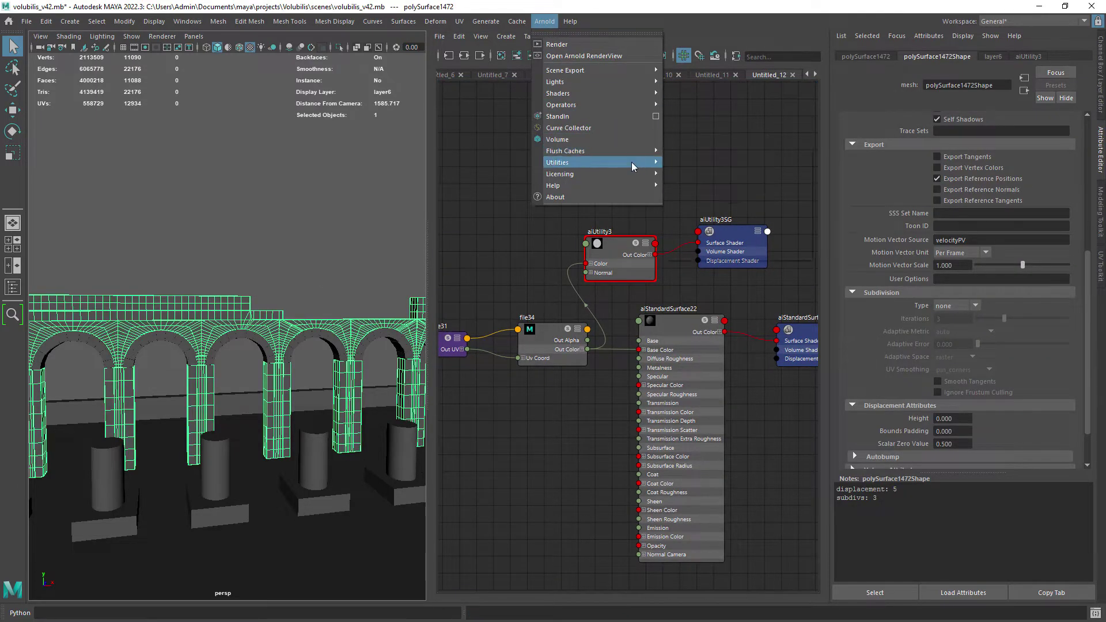
mouse_move(664, 164)
left_click(702, 185)
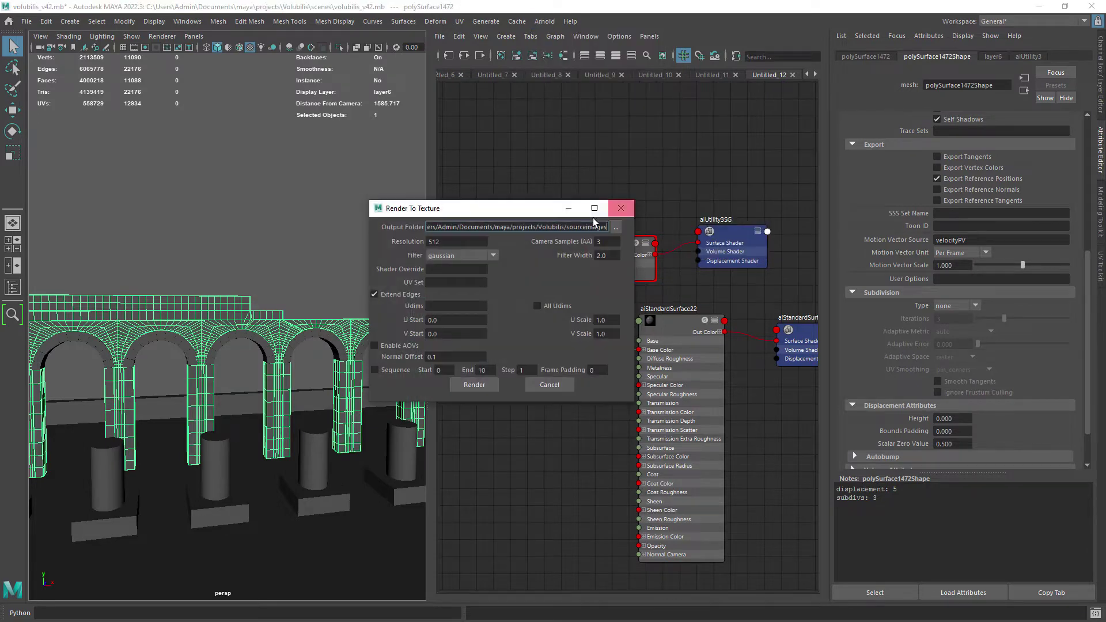
double_click(454, 242)
type("1024")
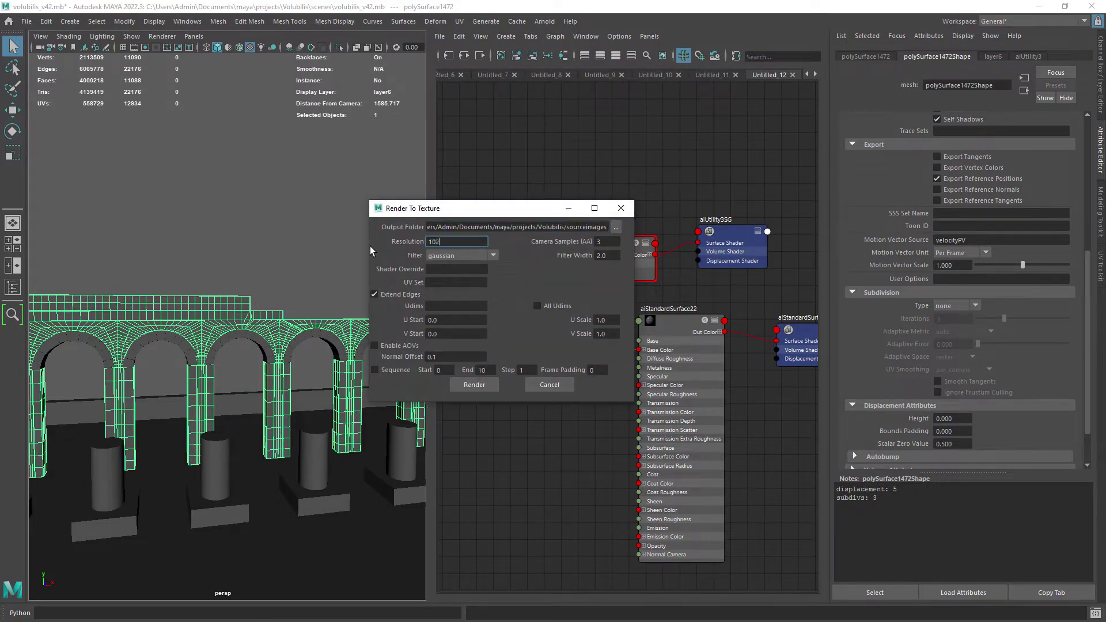
key("Tab")
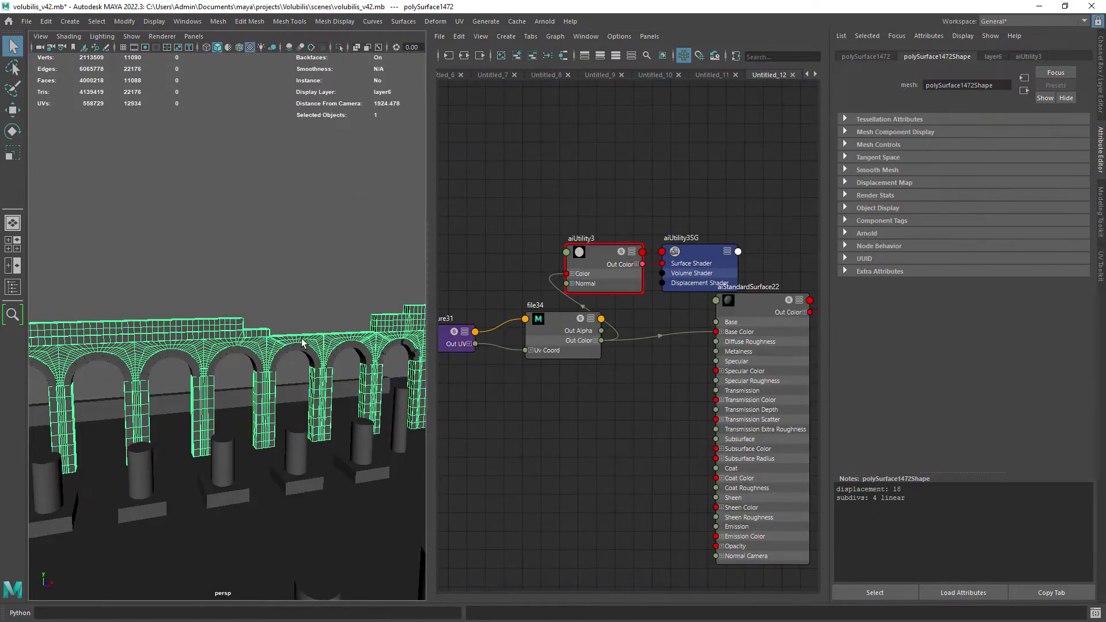
Render the arched wall to a 1024 texture in the sourceimages folder with 1 camera sample and Extend Edges off.
left_click(544, 22)
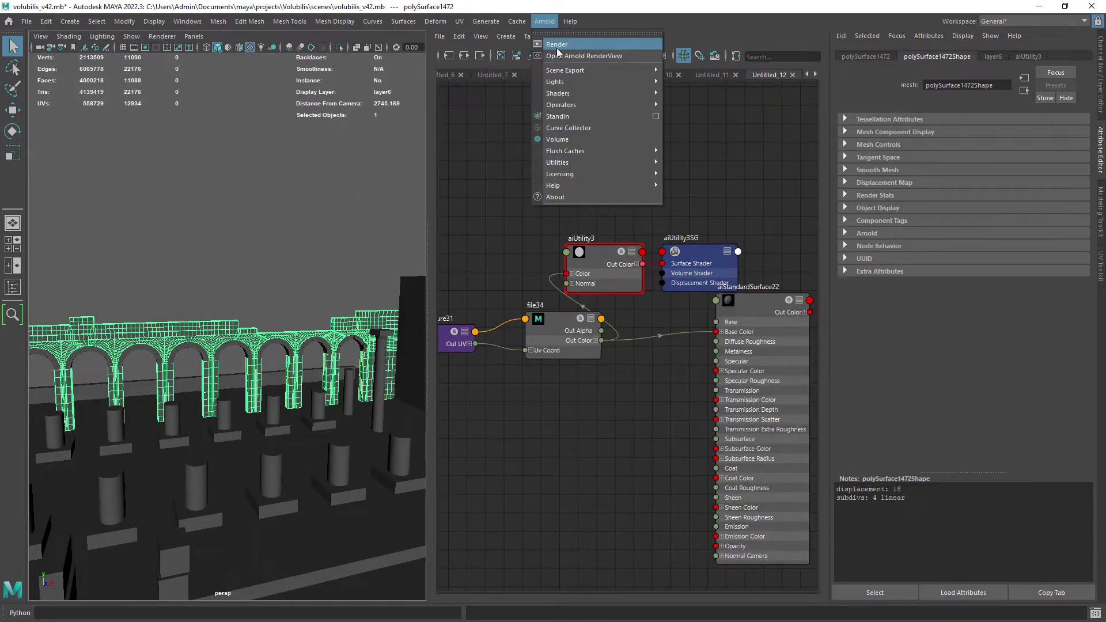
mouse_move(606, 162)
left_click(707, 185)
left_click(615, 227)
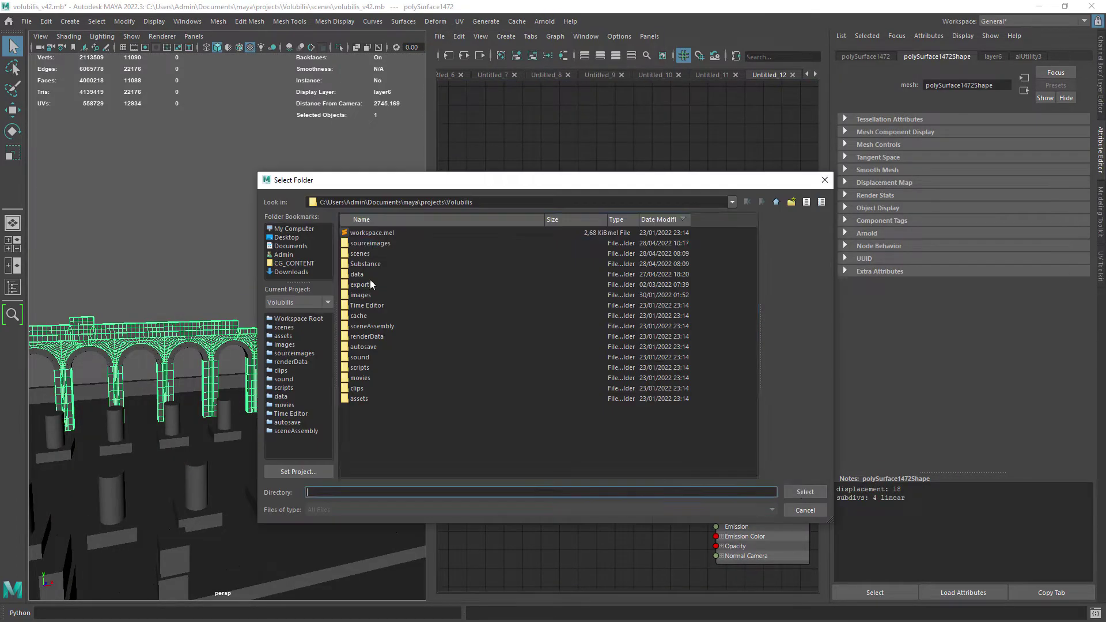
double_click(371, 282)
key("Return")
left_click(374, 294)
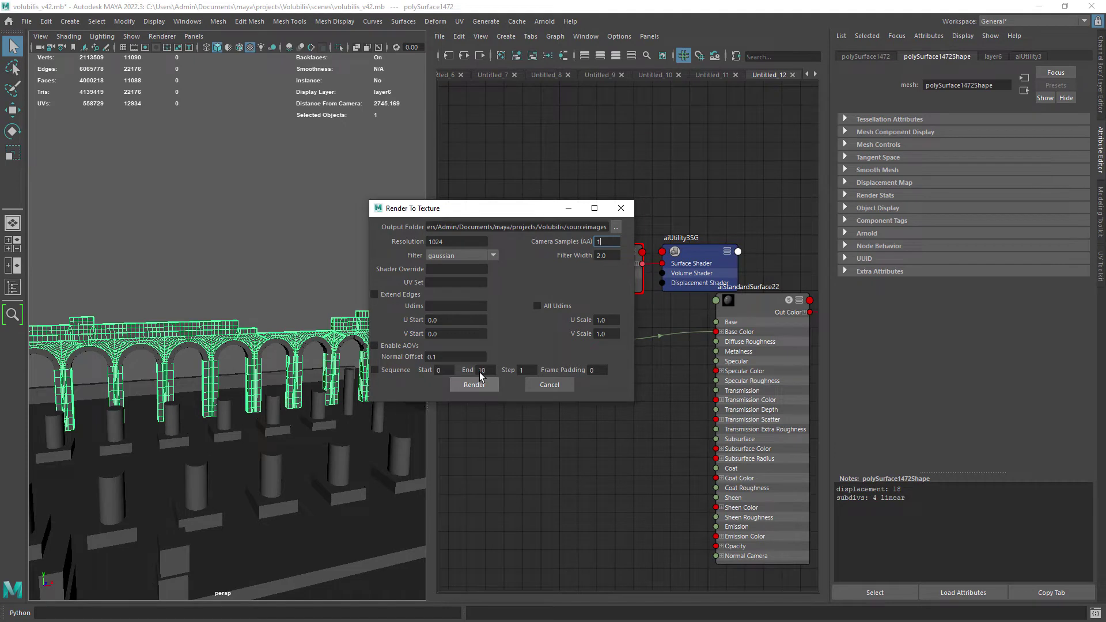
left_click(480, 375)
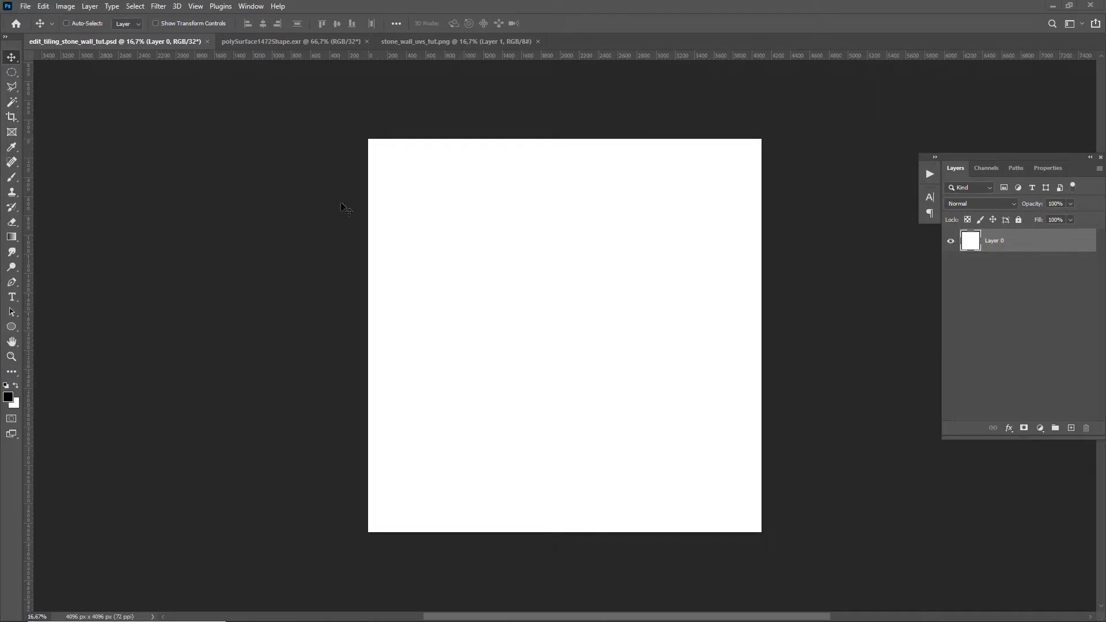
Switch to Photoshop and copy the polySurface1472Shape.exr image into edit_tiling_stone_wall_tut.psd as a new layer.
left_click(302, 42)
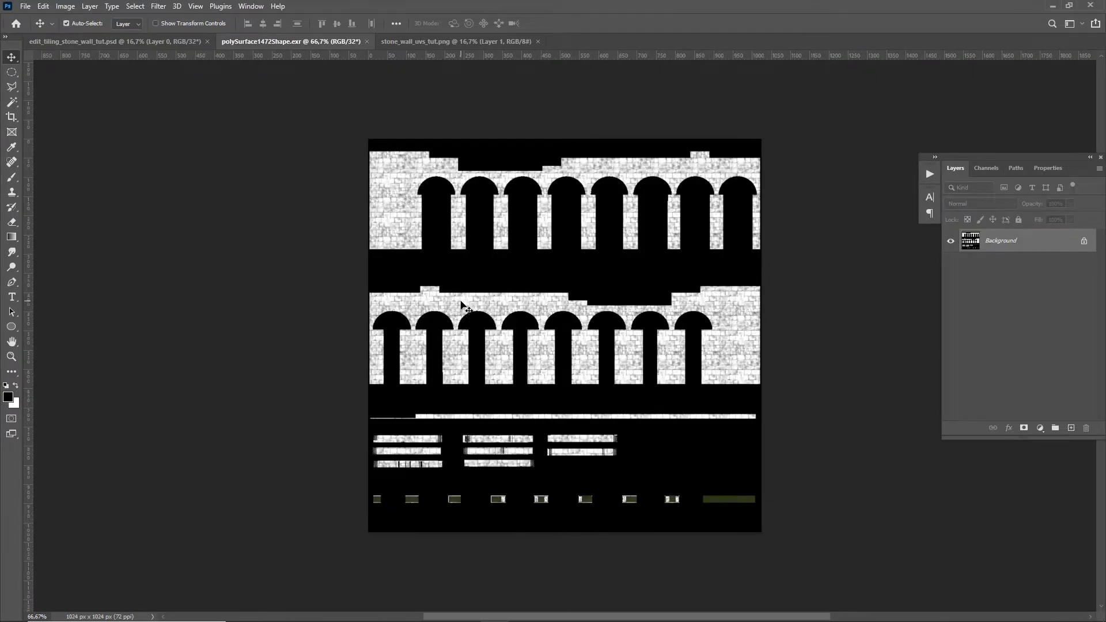
key("ctrl+plus")
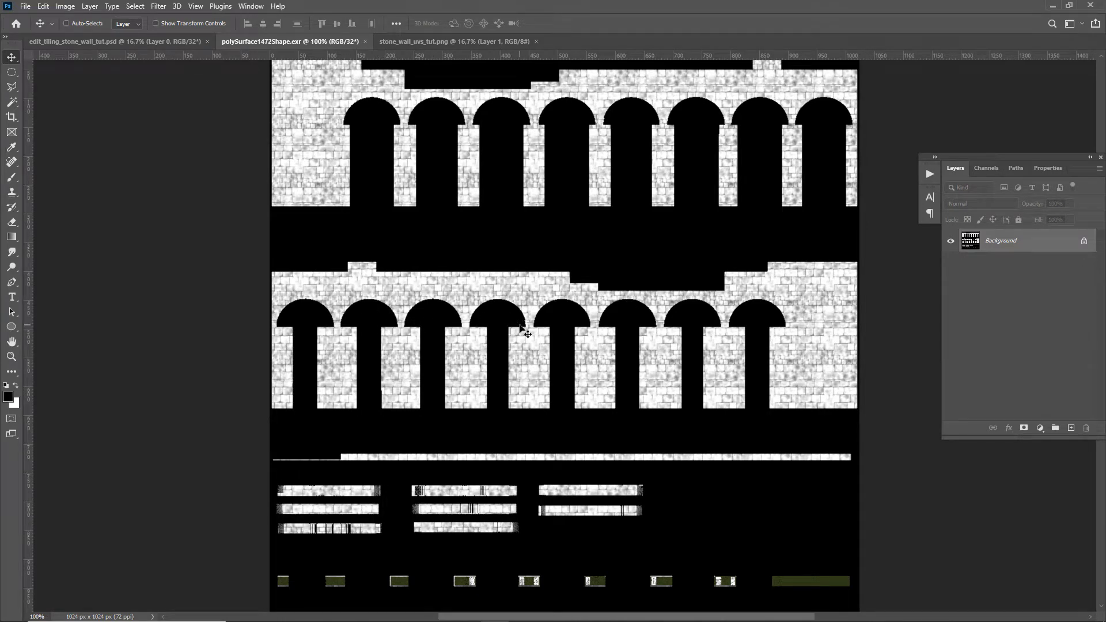
left_click(153, 42)
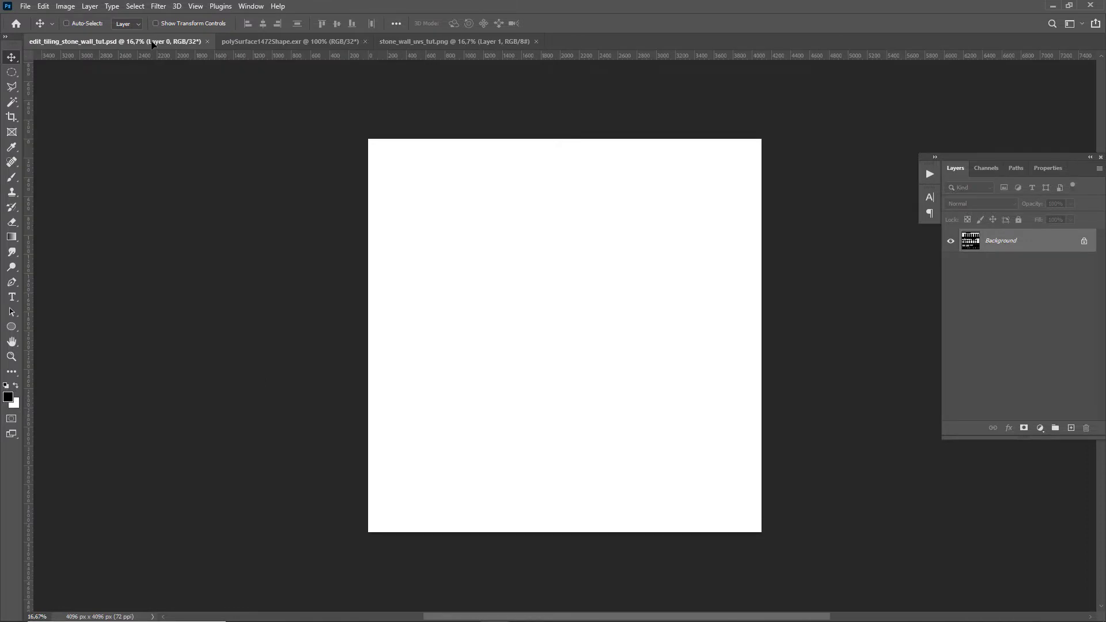
left_click_drag(561, 306, 551, 311)
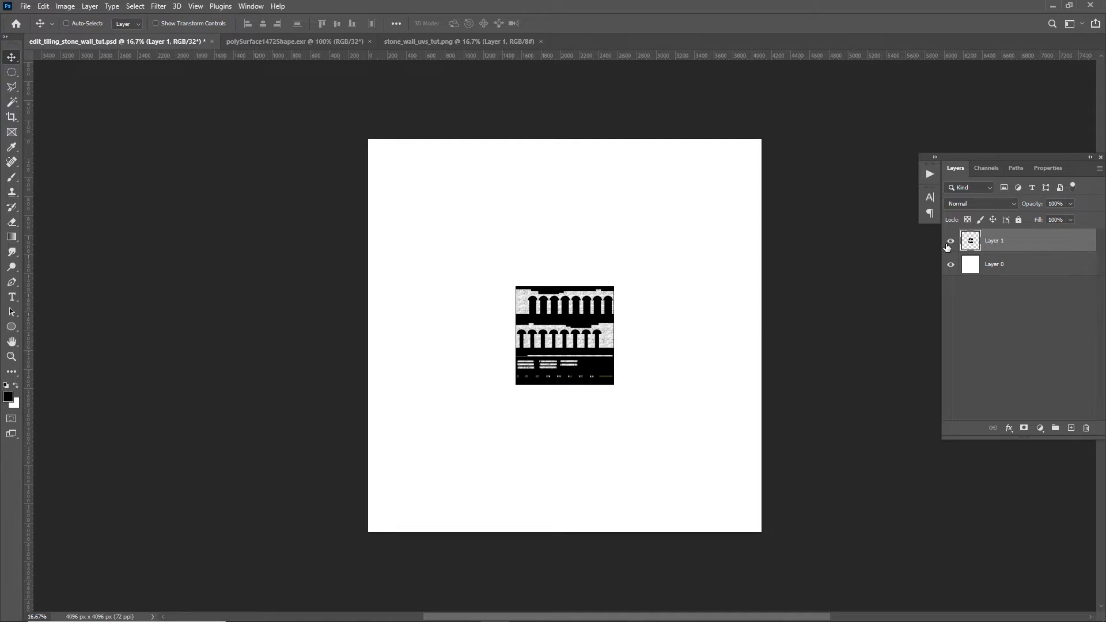
Scale the baked texture on Layer 1 to 400% so that it fills the canvas.
key("ctrl")
key("ctrl+t")
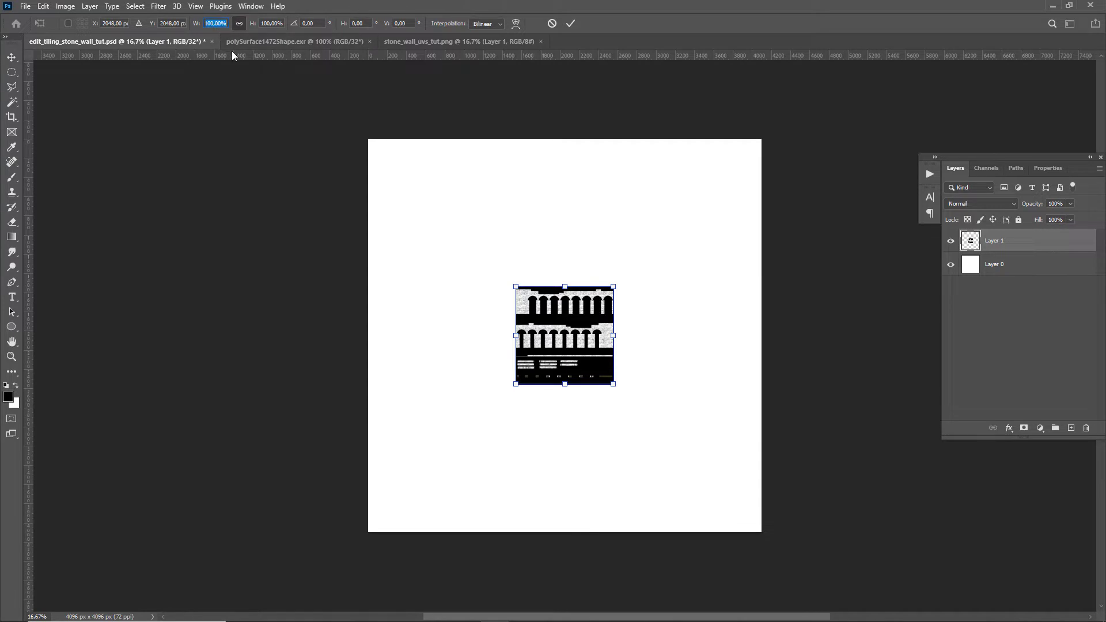
type("400")
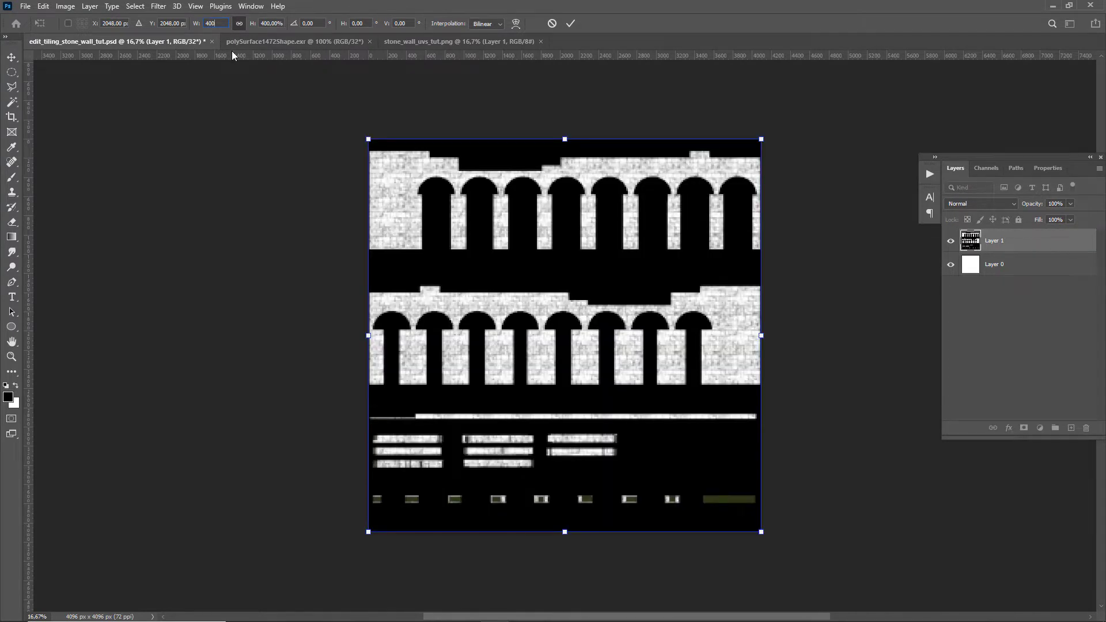
left_click(10, 58)
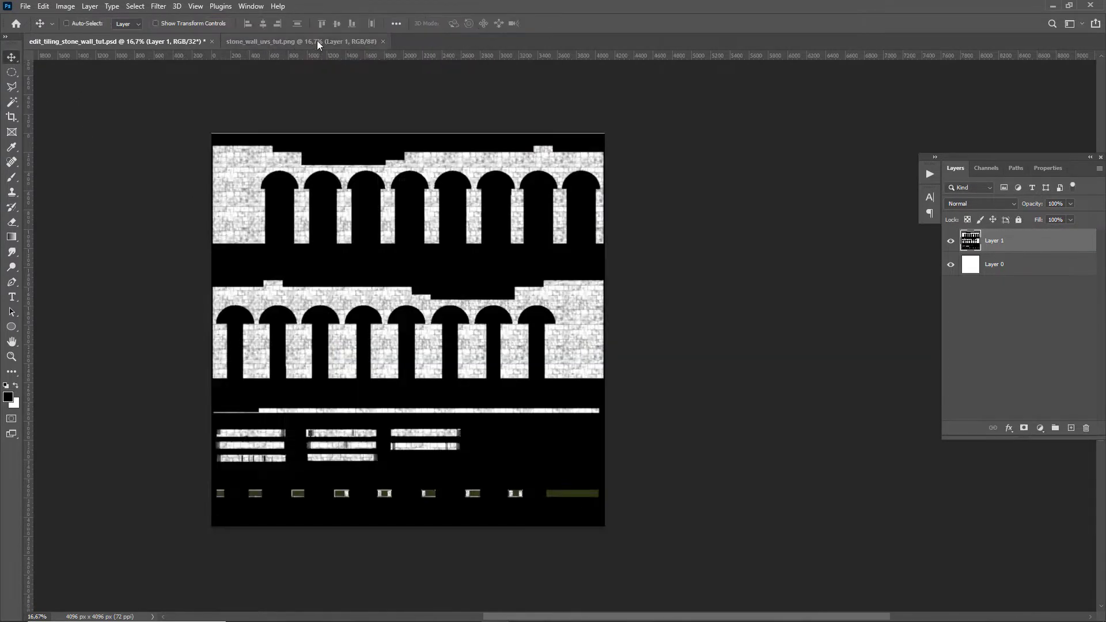
Copy the UV snapshot from stone_wall_uvs_tut.png into edit_tiling_stone_wall_tut.psd as a new layer, accepting the different bit depth.
left_click(320, 39)
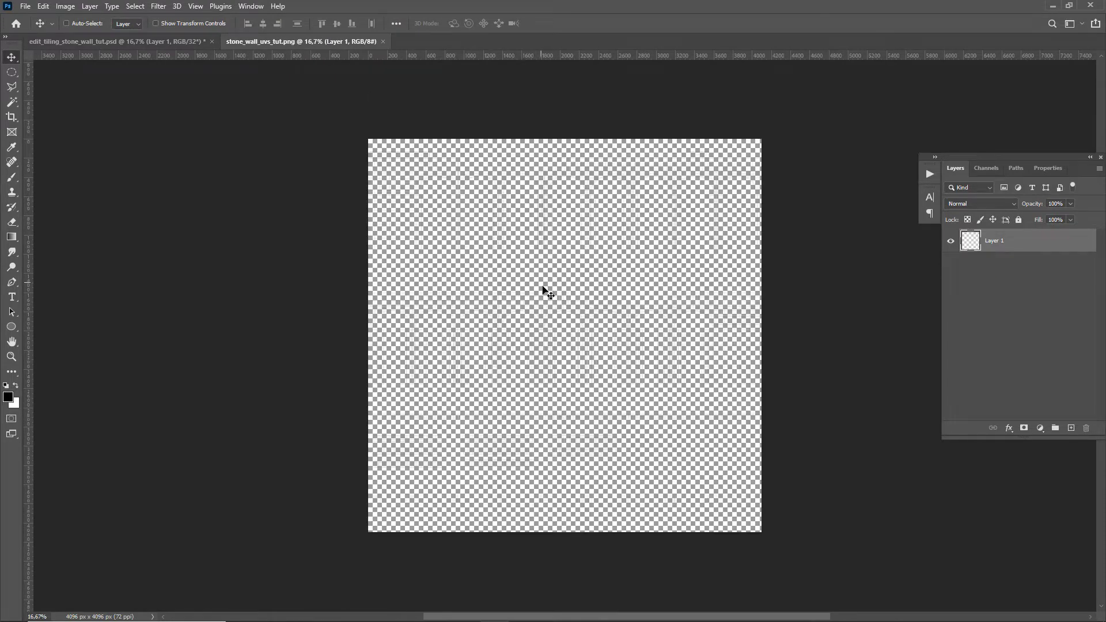
left_click(195, 42)
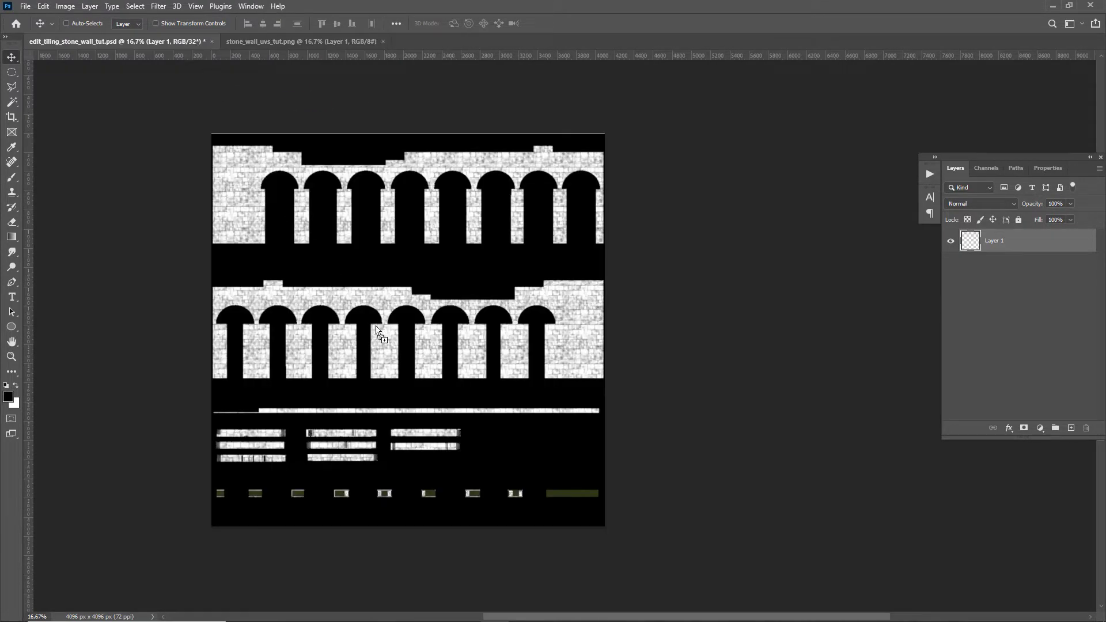
left_click_drag(376, 331, 378, 329)
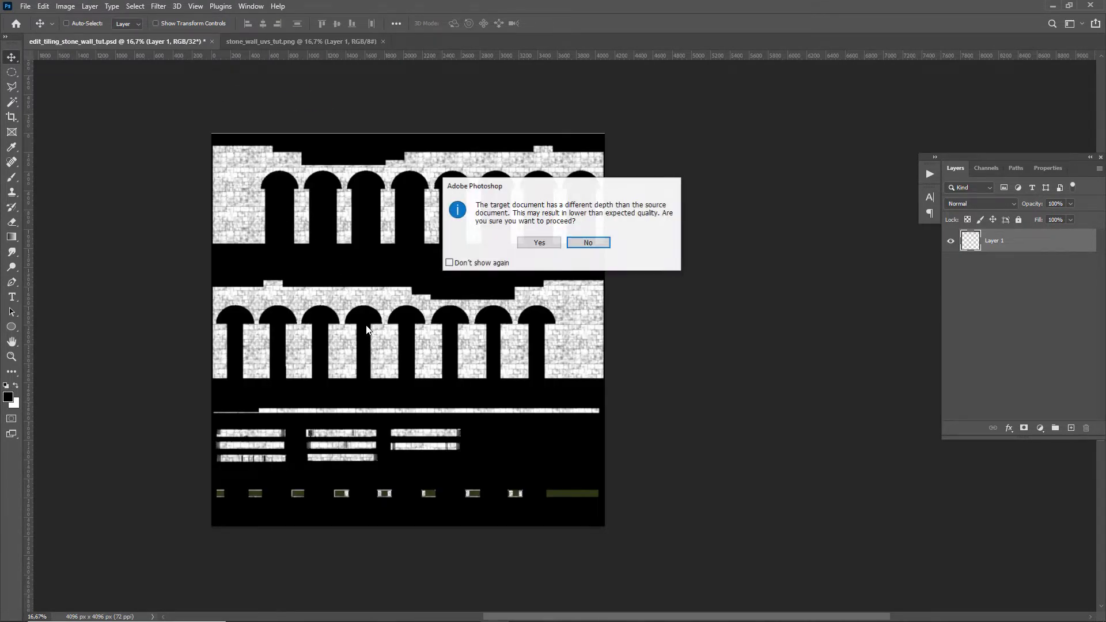
left_click(539, 243)
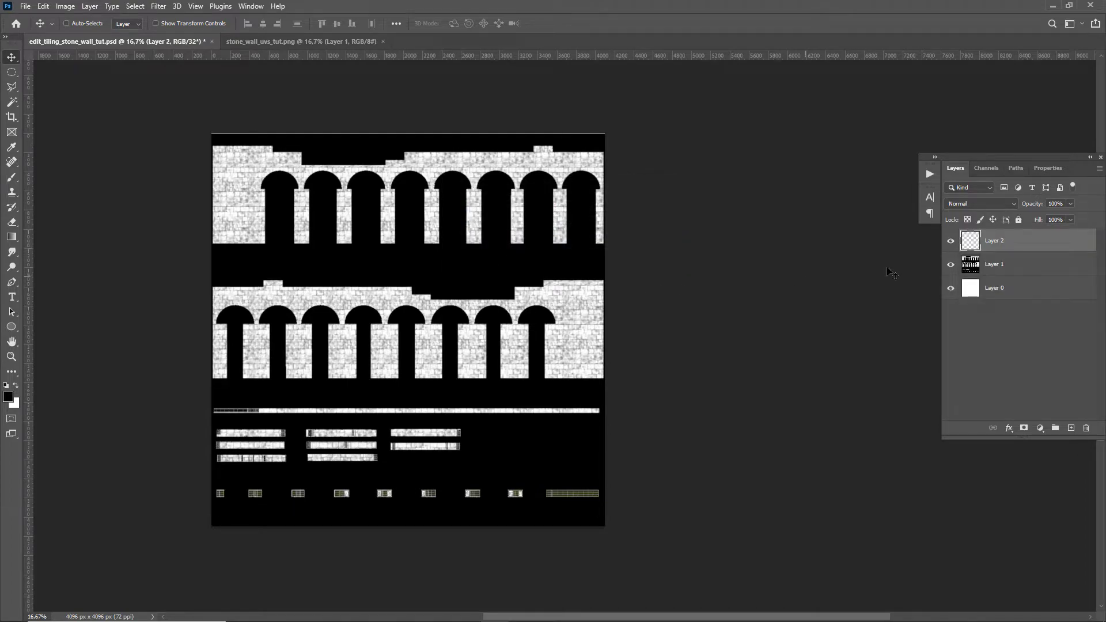
Add a red Stroke effect to the UV snapshot on Layer 2.
double_click(1008, 249)
left_click(700, 381)
left_click(839, 413)
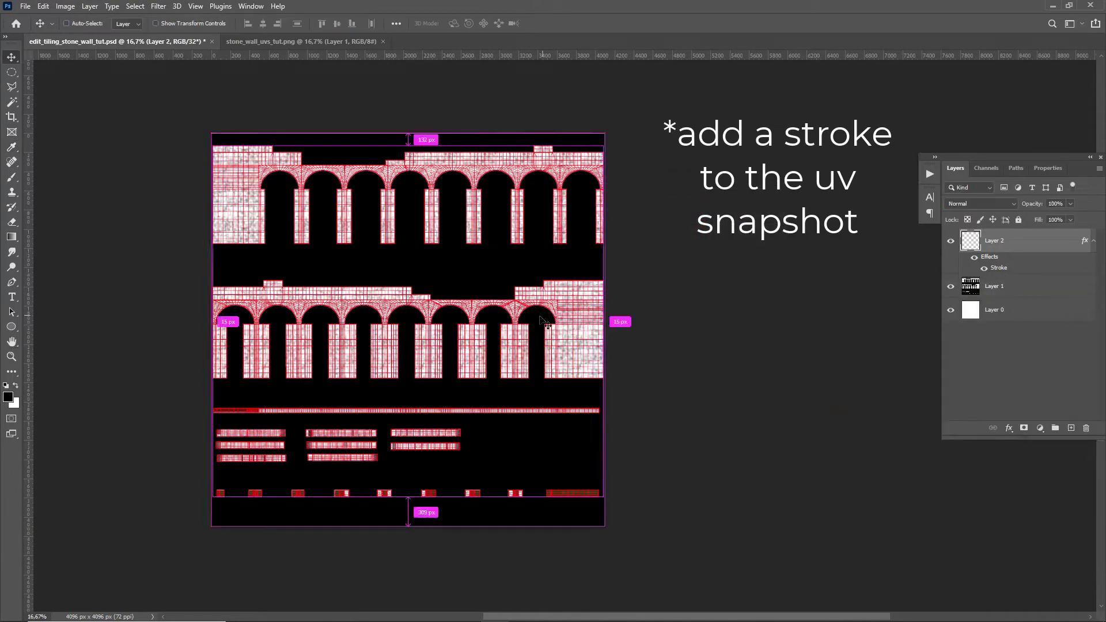
key("ctrl+plus")
key("ctrl+plus")
key("ctrl+plus")
key("ctrl+plus")
key("ctrl+plus")
left_click_drag(540, 316, 1019, 317)
key("ctrl+minus")
key("ctrl+minus")
key("ctrl+minus")
key("ctrl+minus")
key("ctrl+minus")
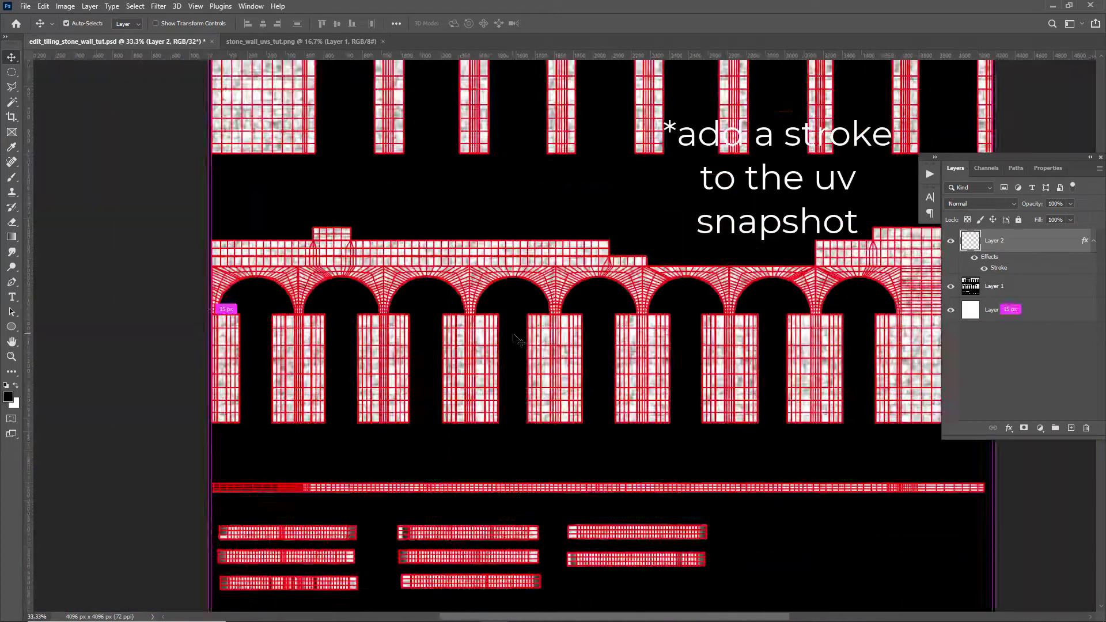
Lock the UV snapshot layer and delete the white Layer 0.
left_click_drag(598, 266, 424, 255)
left_click(950, 286)
left_click(1017, 220)
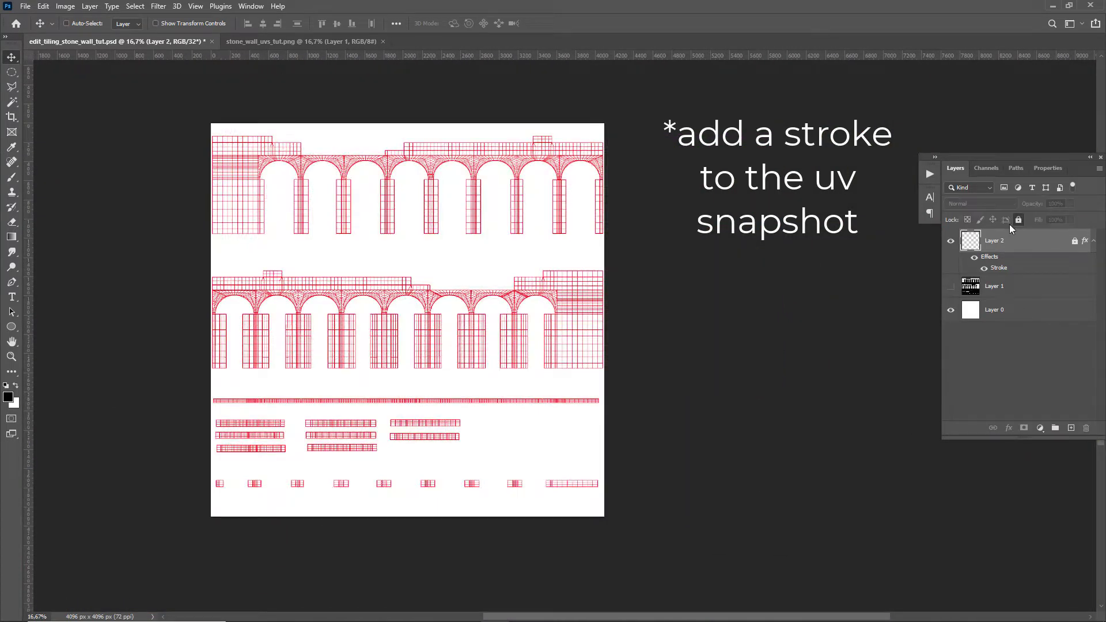
left_click_drag(1016, 307, 1085, 428)
left_click(986, 293)
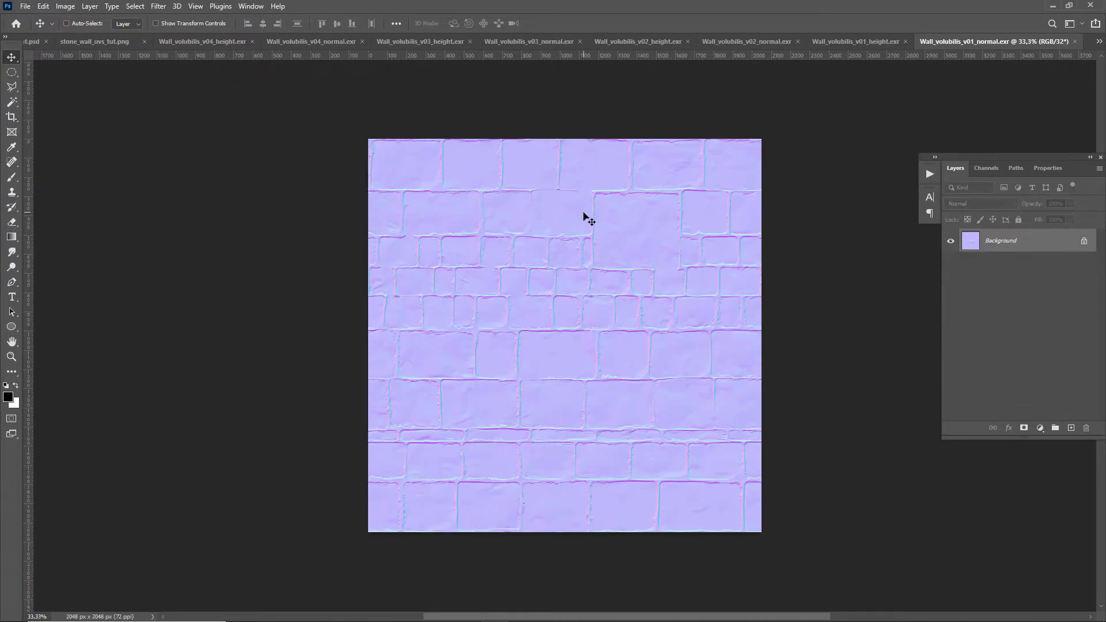
Compare the height and normal maps of Wall_volubilis v01 through v04.
left_click(881, 41)
left_click(1069, 42)
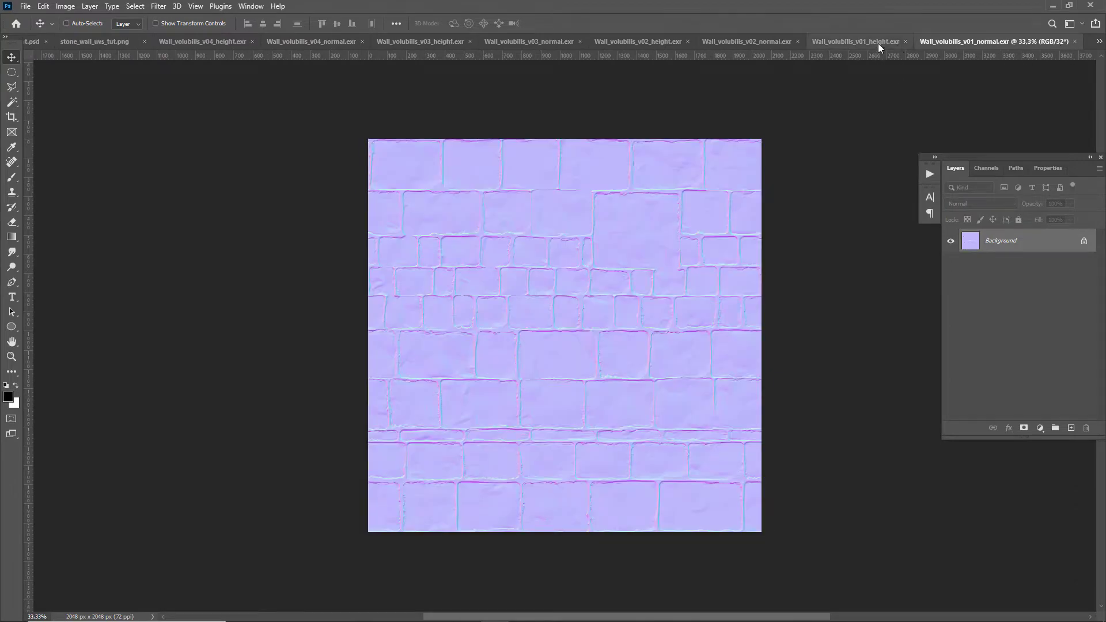
left_click(878, 42)
left_click(1070, 42)
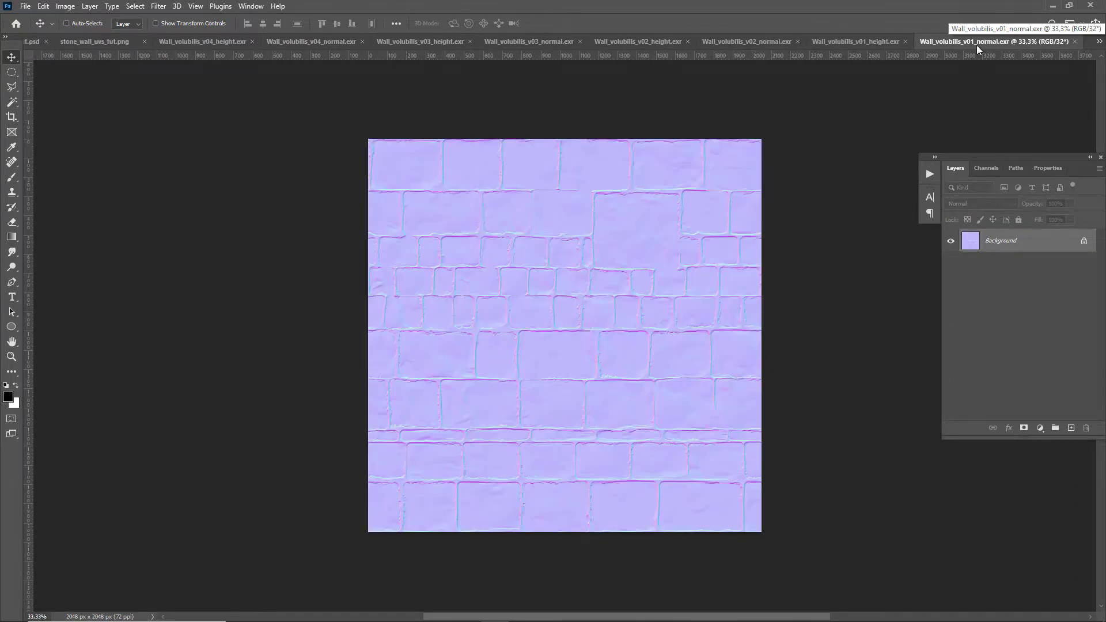
left_click(864, 43)
left_click(1067, 43)
left_click(744, 47)
left_click(679, 43)
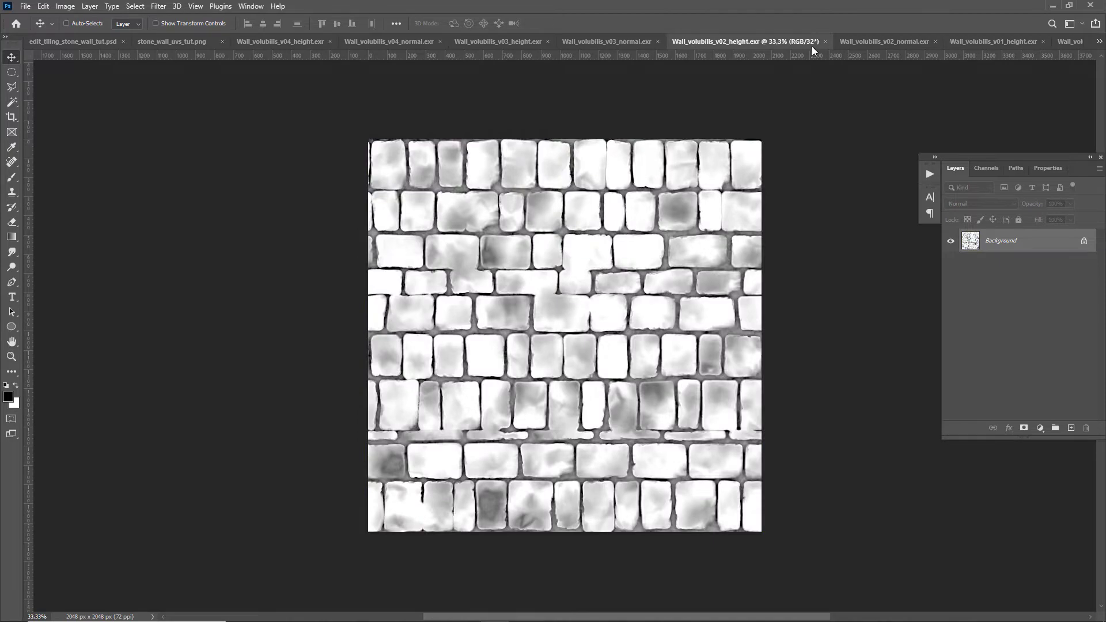
left_click(852, 44)
left_click(708, 44)
left_click(535, 46)
left_click(655, 42)
left_click(433, 44)
left_click(527, 44)
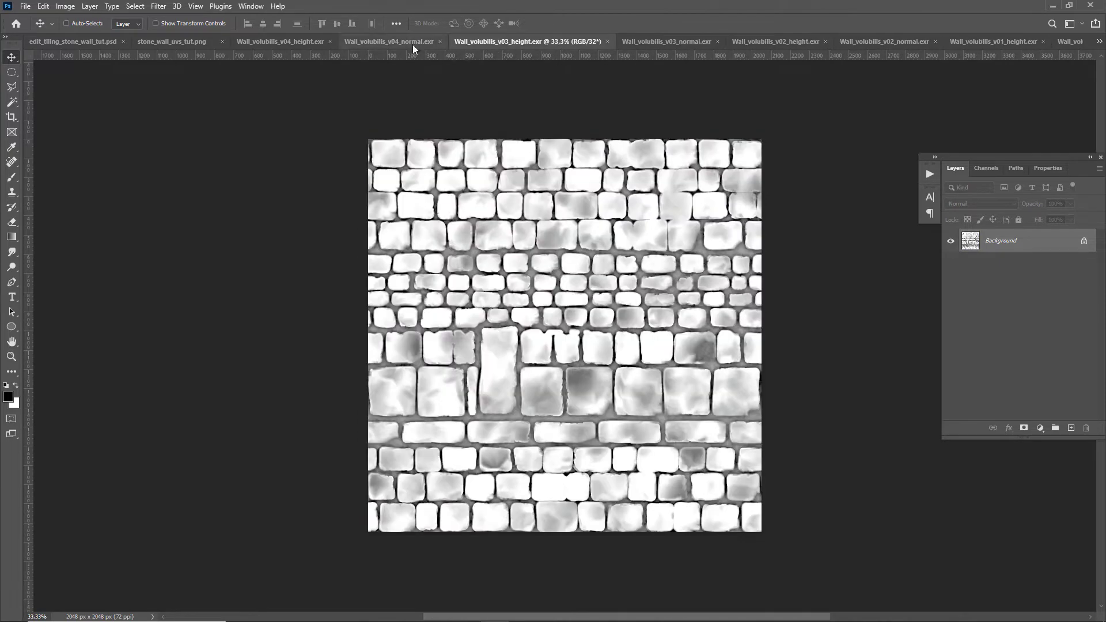
left_click(412, 44)
left_click(323, 45)
left_click(411, 45)
left_click(320, 45)
left_click(421, 44)
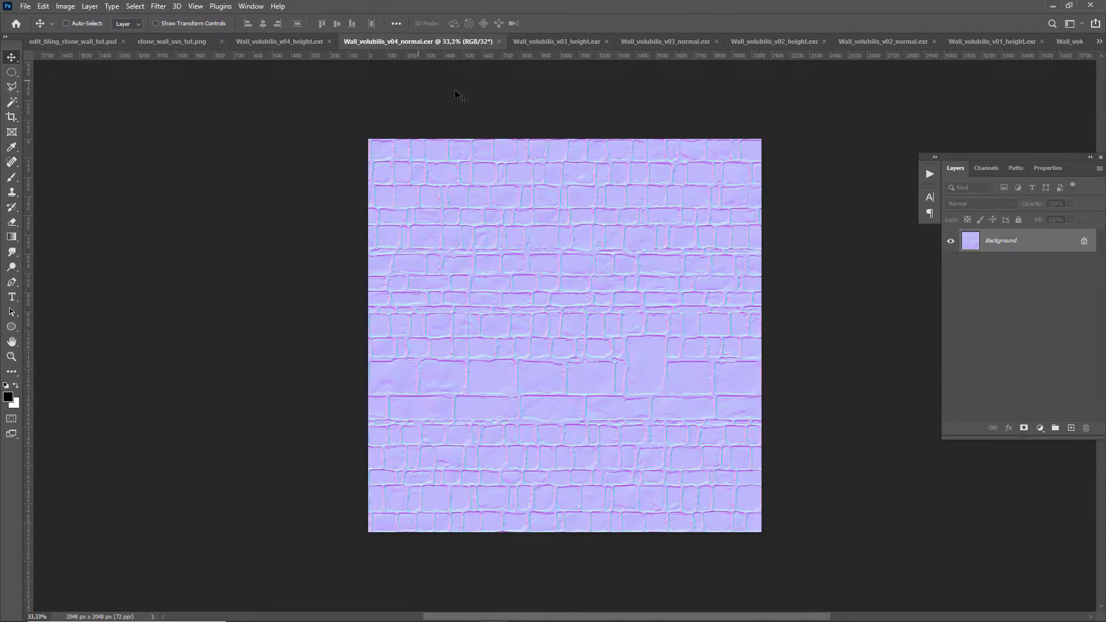
left_click(992, 41)
left_click(1066, 42)
Copy the Wall_volubilis_v01 height and normal maps into edit_tiling_stone_wall_tut.psd as new layers and close their source files.
left_click(858, 43)
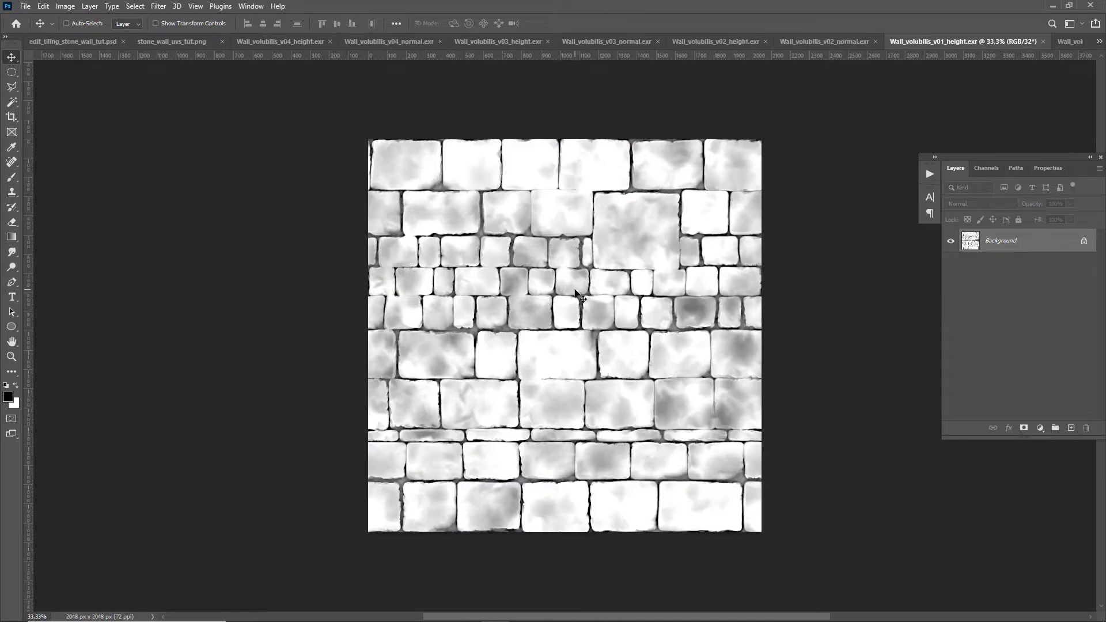
left_click_drag(577, 295, 396, 287)
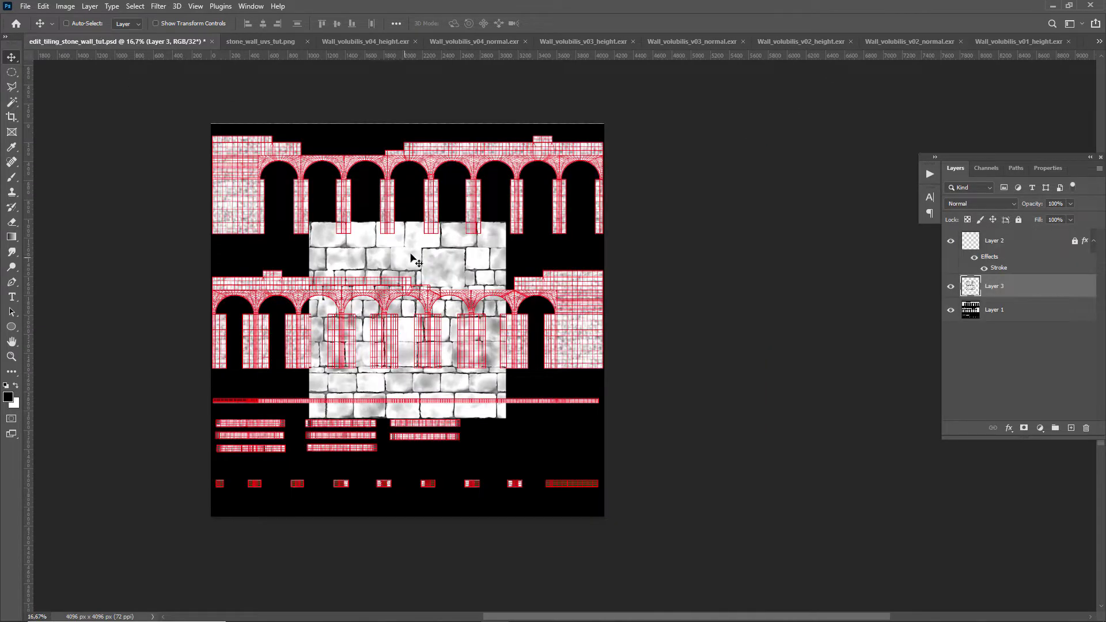
left_click(1024, 41)
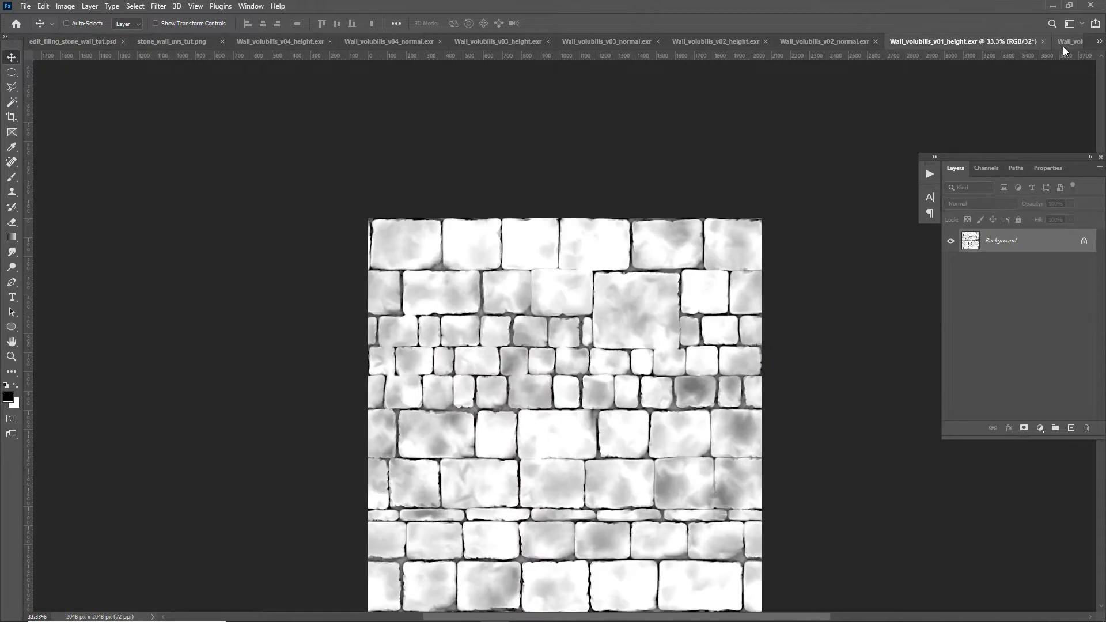
left_click(1063, 42)
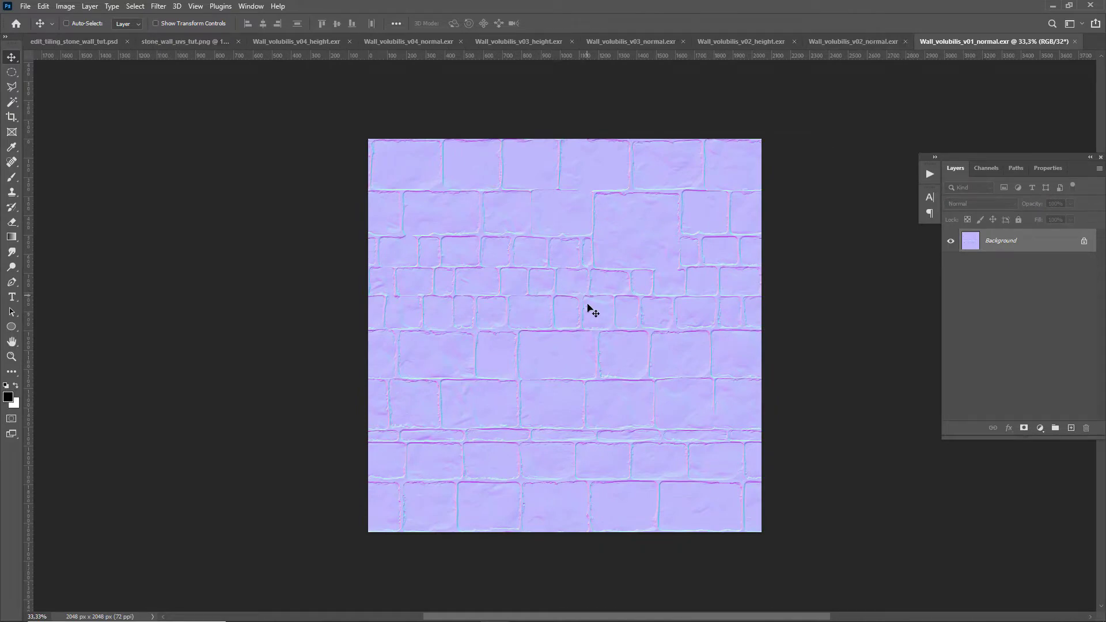
left_click_drag(587, 309, 439, 334)
left_click(1062, 48)
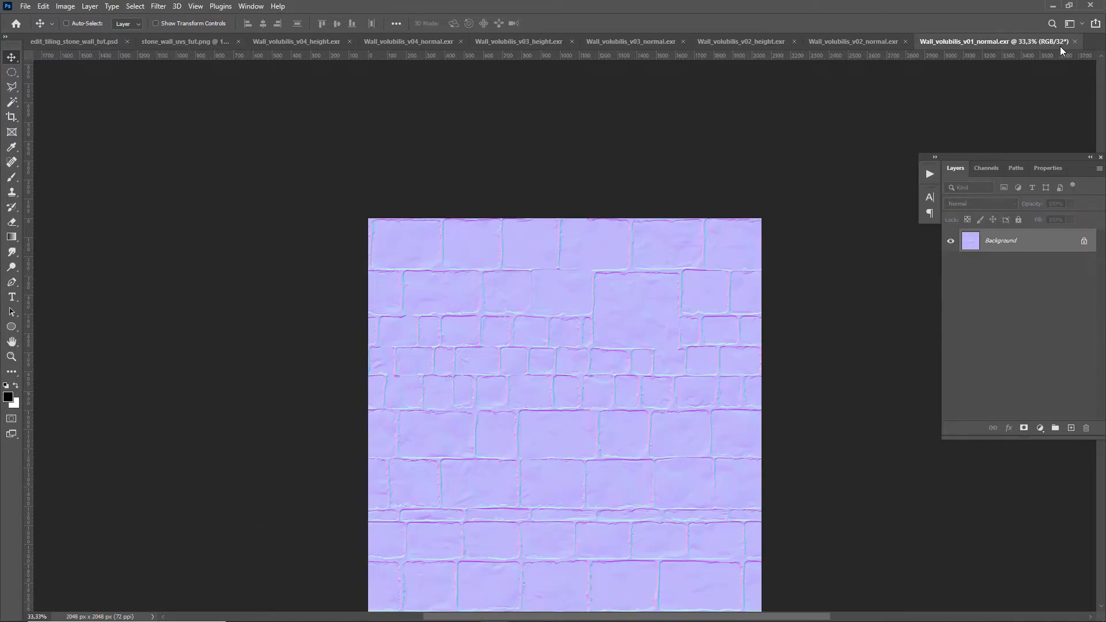
left_click(1074, 41)
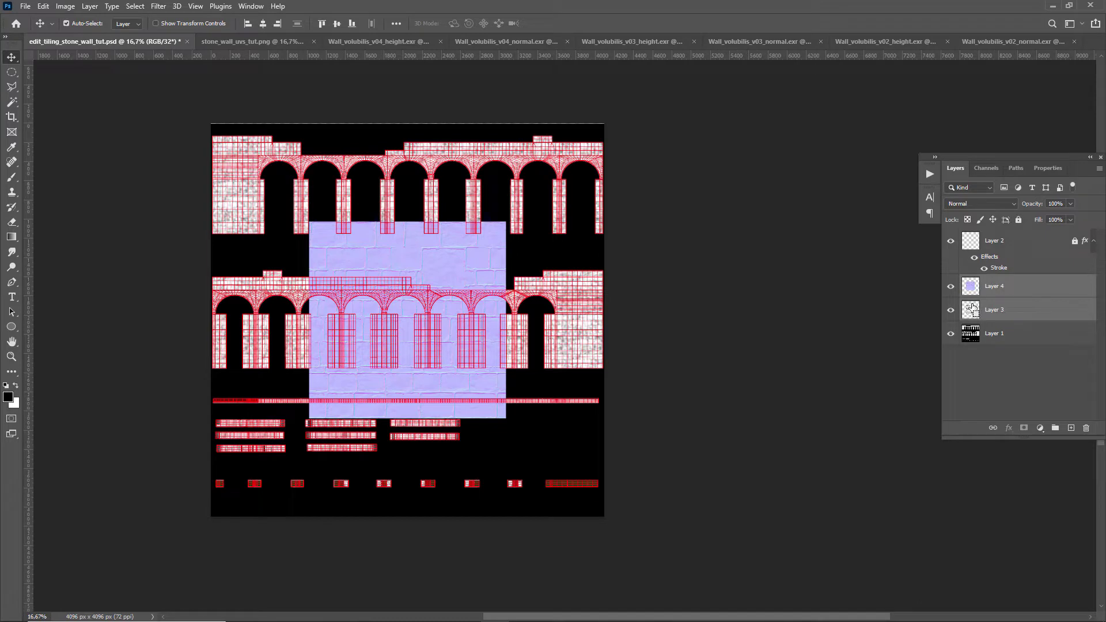
Group the v01 height and normal layers together and check the normal layer's visibility.
key("ctrl+g")
left_click(950, 281)
left_click(950, 281)
left_click(951, 300)
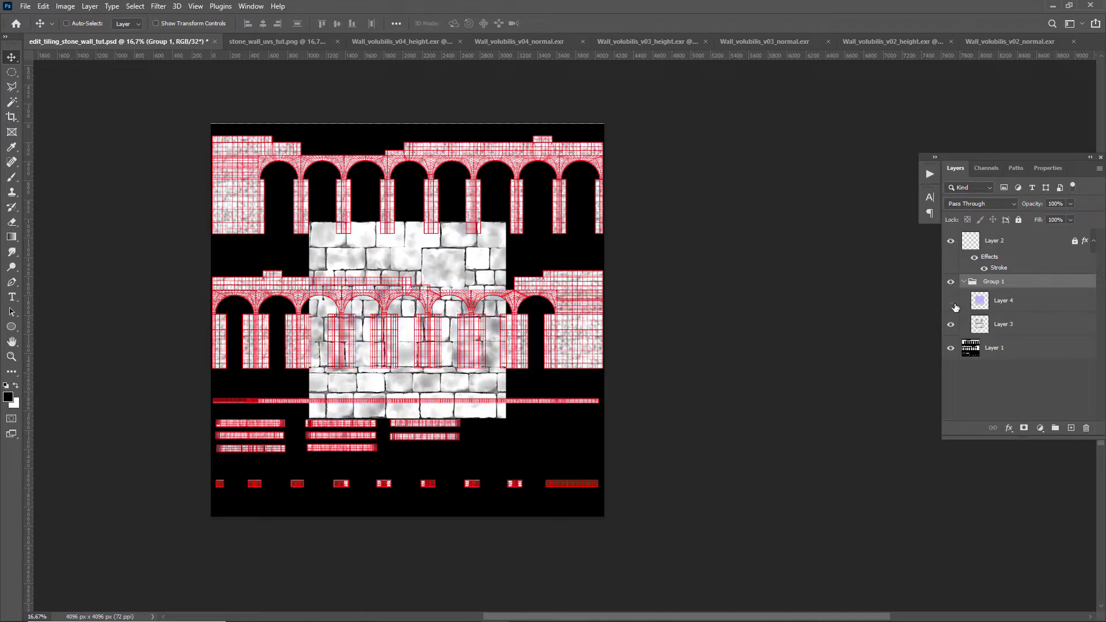
left_click(950, 301)
left_click_drag(451, 307, 496, 282)
key("ctrl+z")
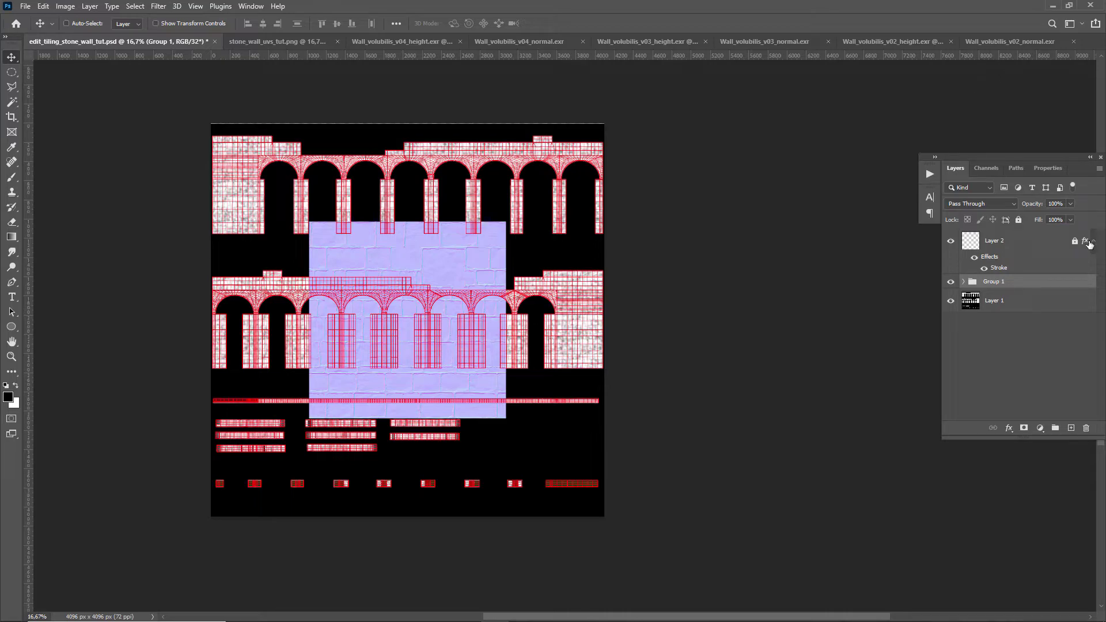
Add the v02, v03 and v04 height and normal maps to edit_tiling_stone_wall_tut.psd as grouped pairs inside one parent group.
key("ctrl+Tab")
key("ctrl+Tab")
key("ctrl+Tab")
key("ctrl+Tab")
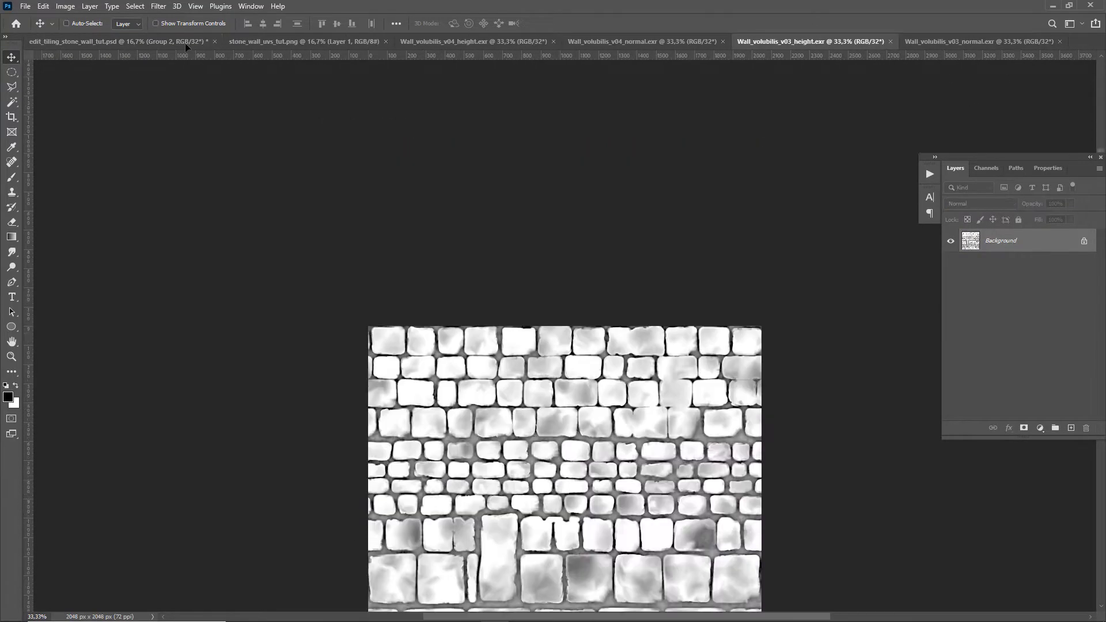
left_click_drag(186, 46, 573, 321)
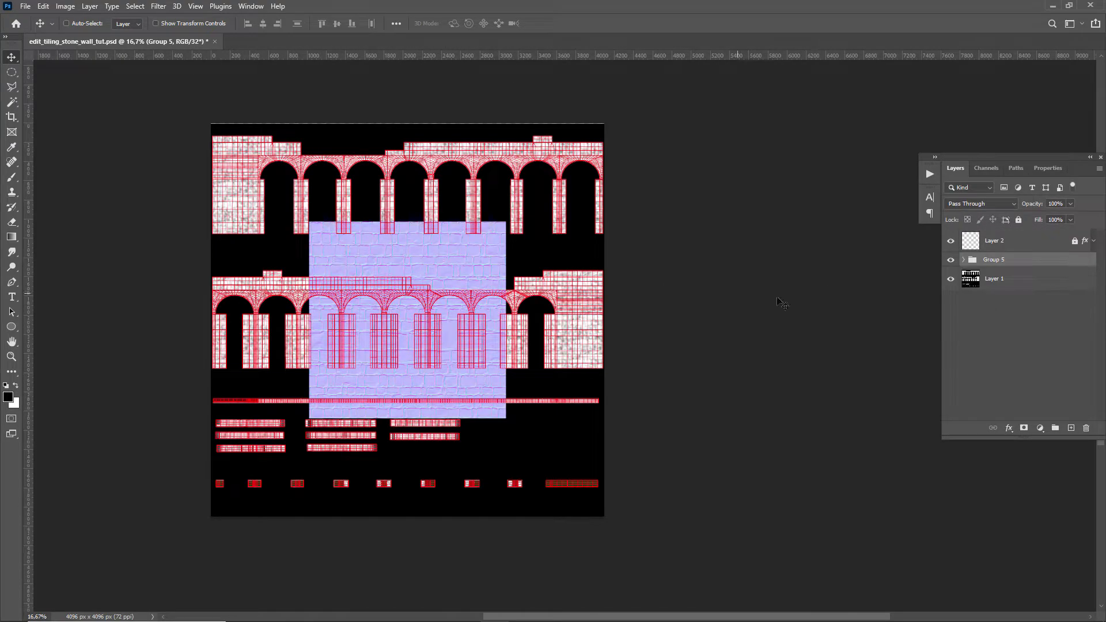
Hide the UV snapshot layer and leave only Group 1's v01 height map showing inside Group 5.
left_click(963, 260)
left_click(950, 241)
scroll(473, 322, "up", 5, "alt")
left_click_drag(427, 326, 898, 369)
left_click(963, 259)
left_click(963, 259)
scroll(565, 343, "down", 2, "alt")
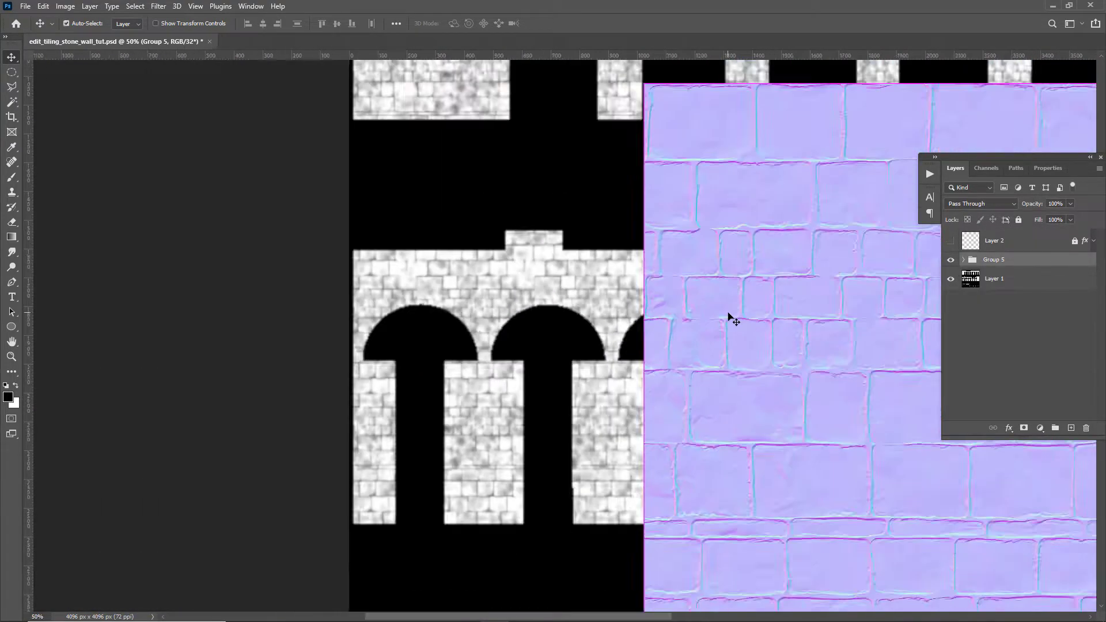
left_click_drag(890, 270, 684, 266)
left_click(972, 317)
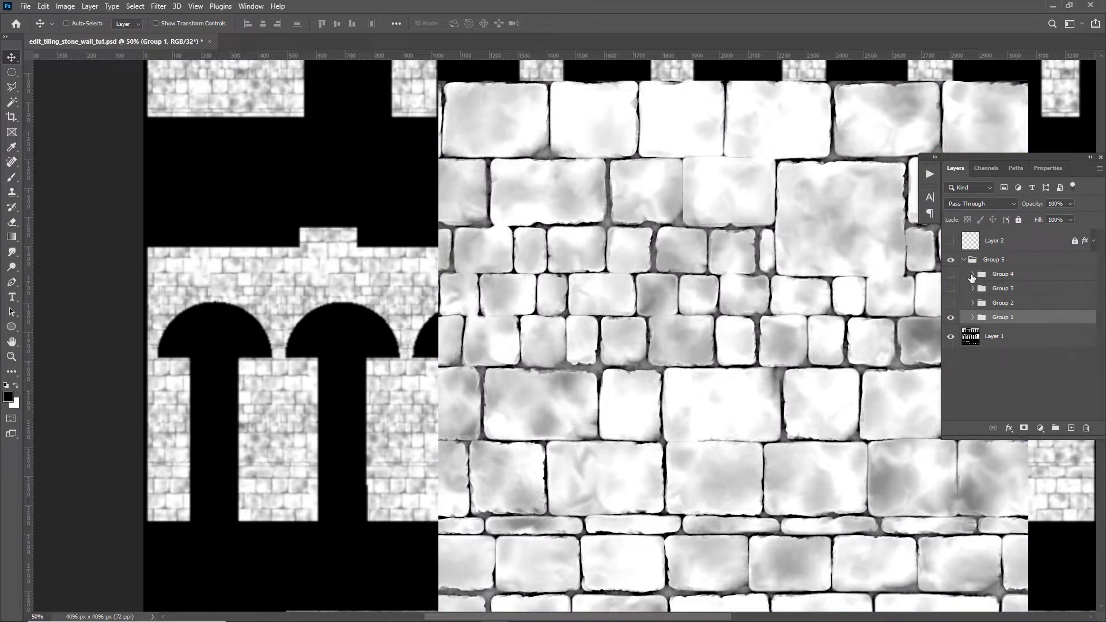
Lower Group 5's opacity to 49% and move it over the start of the lower arched wall.
left_click(963, 259)
left_click(993, 263)
left_click_drag(1033, 205, 1003, 207)
left_click_drag(812, 295, 323, 357)
Scale Group 5 down to about 21% and place it over the second lower arch to match the baked stone size.
key("ctrl+t")
key("ctrl+minus")
key("ctrl+minus")
left_click_drag(550, 239, 460, 322, "alt+shift")
key("ctrl+z")
left_click_drag(420, 377, 435, 336)
key("ctrl+plus")
key("ctrl+plus")
key("ctrl+plus")
key("ctrl+plus")
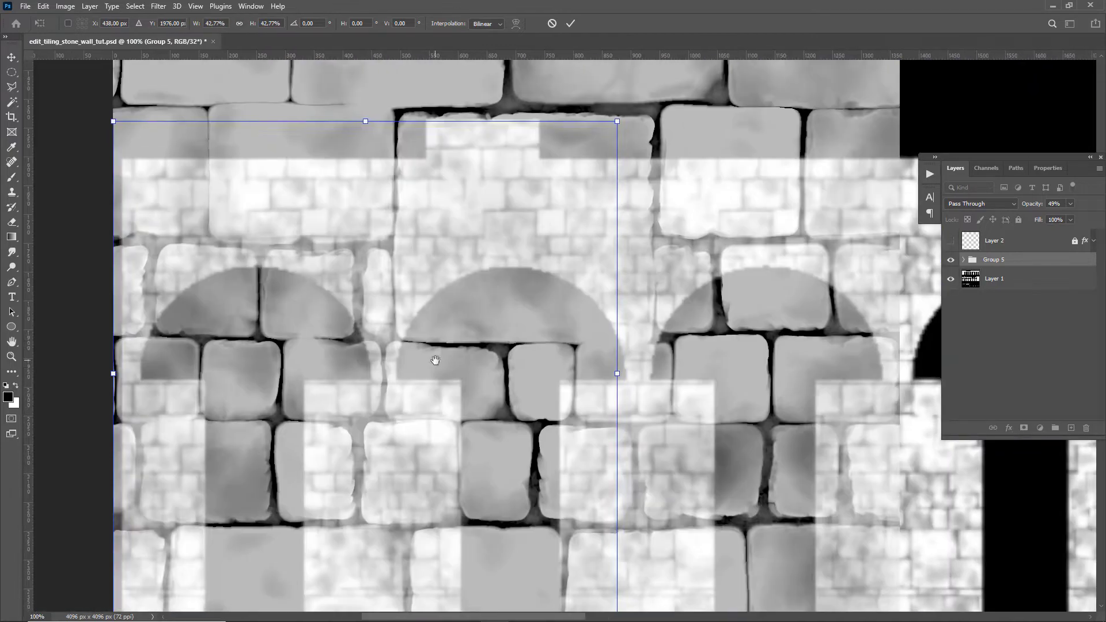
key("ctrl+minus")
key("ctrl+minus")
left_click_drag(591, 229, 543, 276, "alt+shift")
left_click_drag(477, 360, 521, 331)
left_click_drag(585, 247, 571, 263, "alt+shift")
left_click_drag(519, 348, 526, 341)
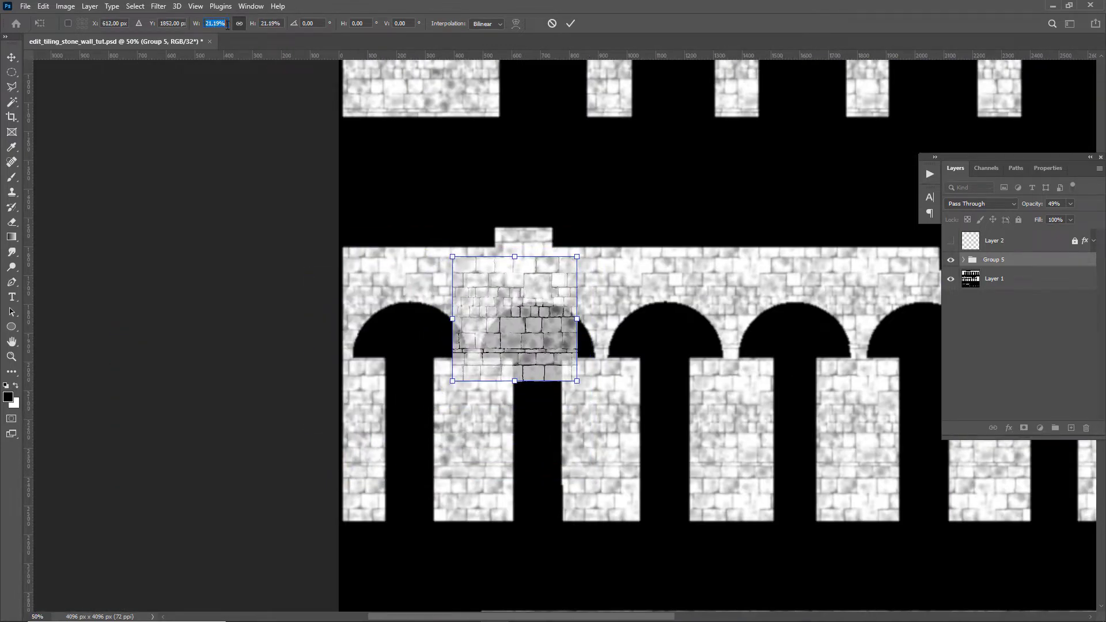
key("ctrl+plus")
key("ctrl+plus")
key("Return")
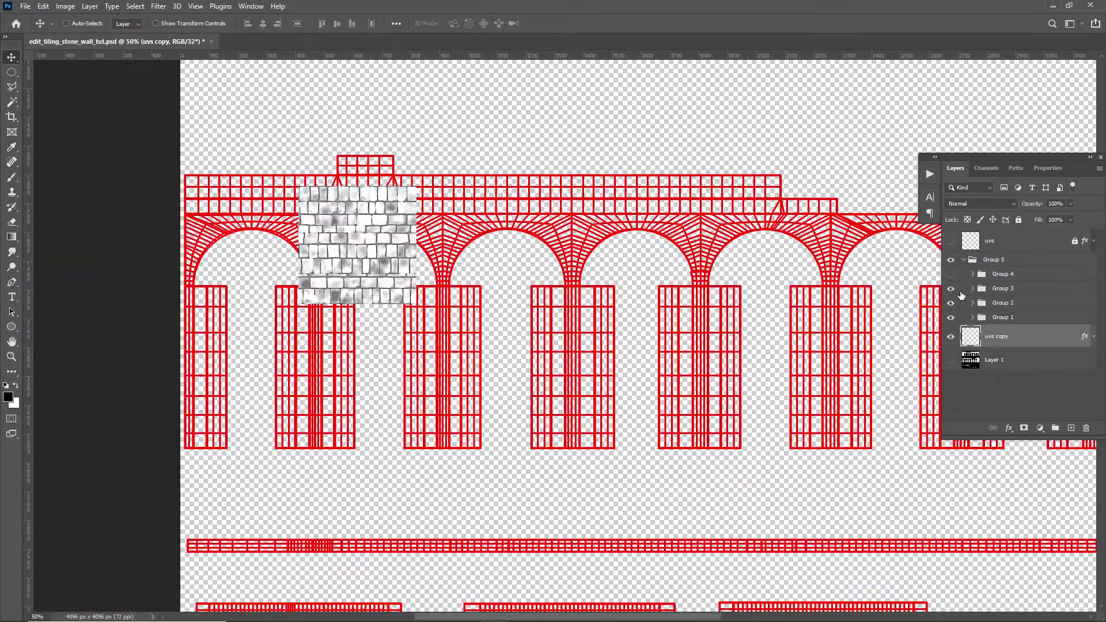
Line up Groups 2, 3 and 4 after Group 1 in one continuous row of stone samples.
left_click_drag(384, 271, 500, 269, "alt")
left_click(972, 291)
left_click_drag(402, 267, 761, 259)
left_click(974, 275)
left_click_drag(681, 308, 711, 318)
left_click(963, 259)
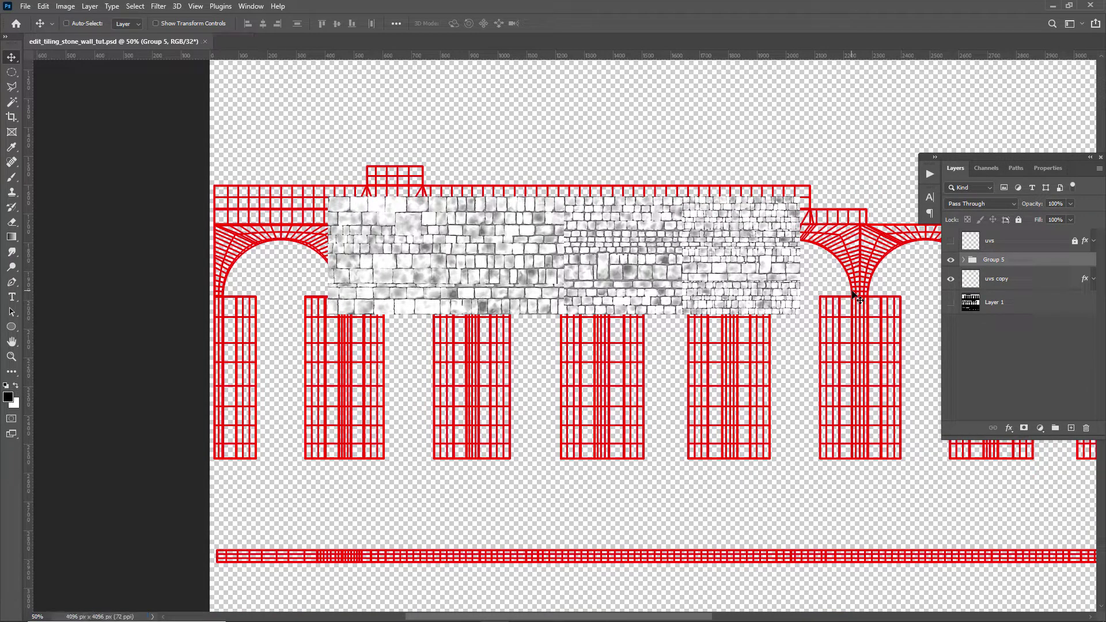
Duplicate Group 5 and place the copy's Group 1 and Group 2 side by side above the lower pillars.
left_click(963, 259)
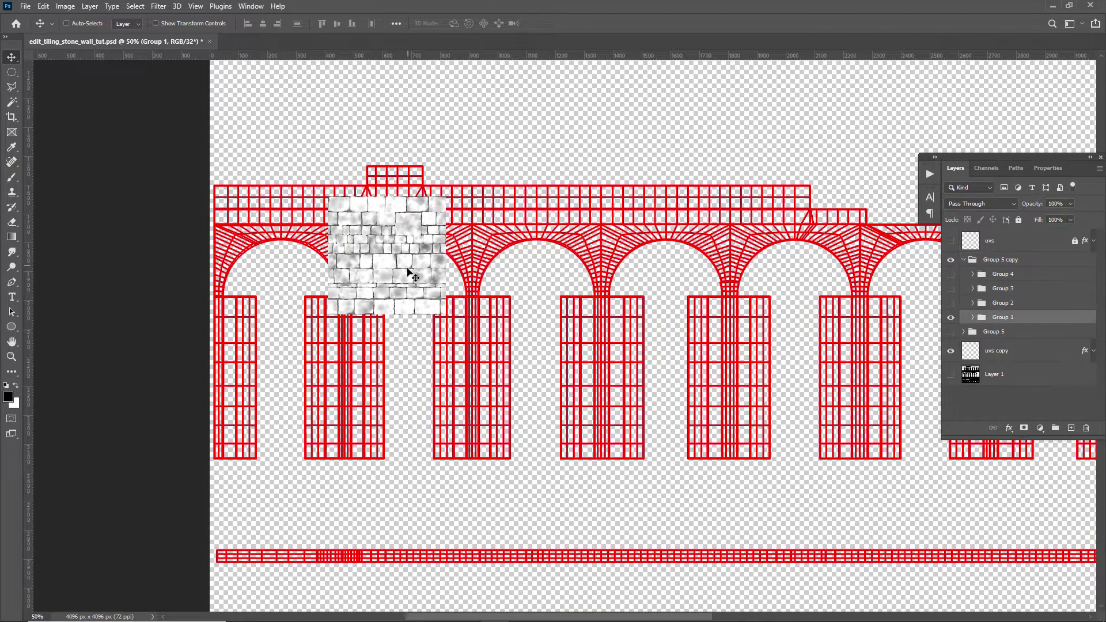
left_click_drag(408, 270, 561, 258)
left_click_drag(553, 240, 705, 270)
left_click(950, 303)
key("ctrl+z")
Duplicate Group 2 directly beside the original and flip the copy horizontally.
left_click_drag(638, 263, 755, 265, "ctrl+alt")
key("ctrl+t")
right_click(755, 259)
left_click(805, 487)
key("Return")
Show Group 3 in Group 5 copy and move it against the outer edge of Group 2 copy.
left_click_drag(800, 403, 545, 414)
left_click(951, 288)
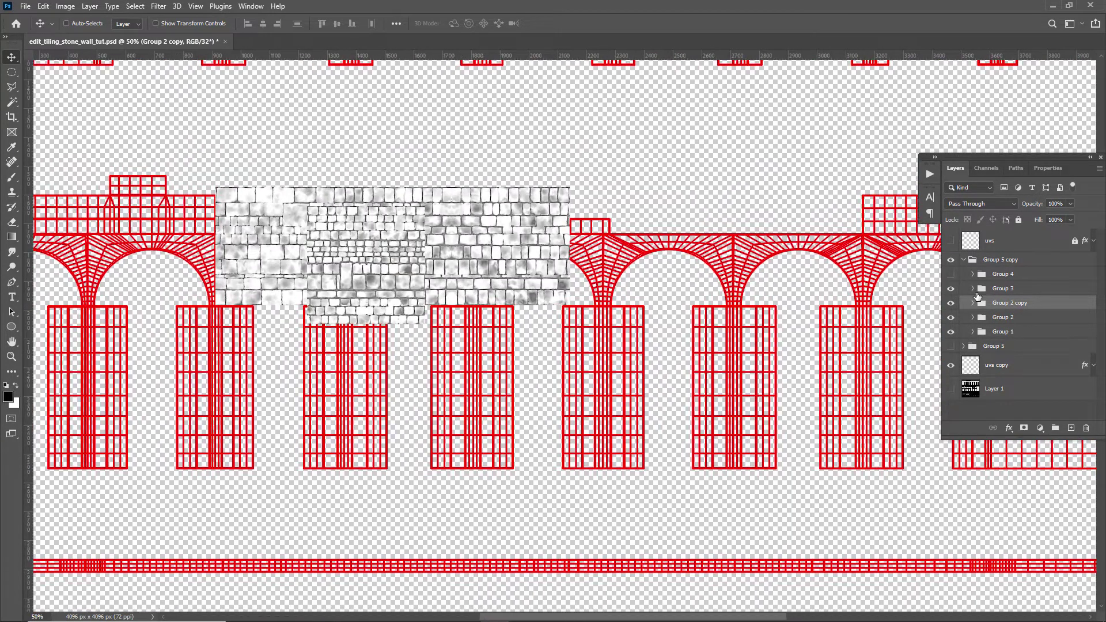
left_click(979, 290)
left_click_drag(368, 292, 631, 274)
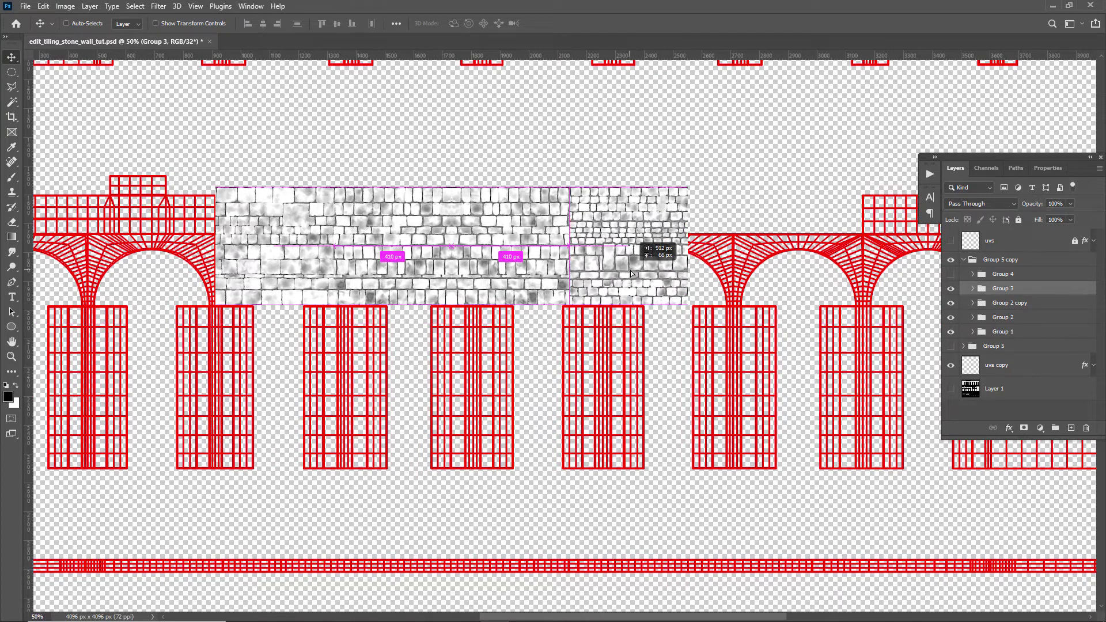
Duplicate Group 2 copy against the outer edge of Group 3 and flip the duplicate.
left_click(994, 306)
left_click_drag(561, 253, 797, 242, "alt")
right_click(747, 236)
key("ctrl+t")
left_click(782, 432)
key("Return")
left_click_drag(782, 431, 710, 421)
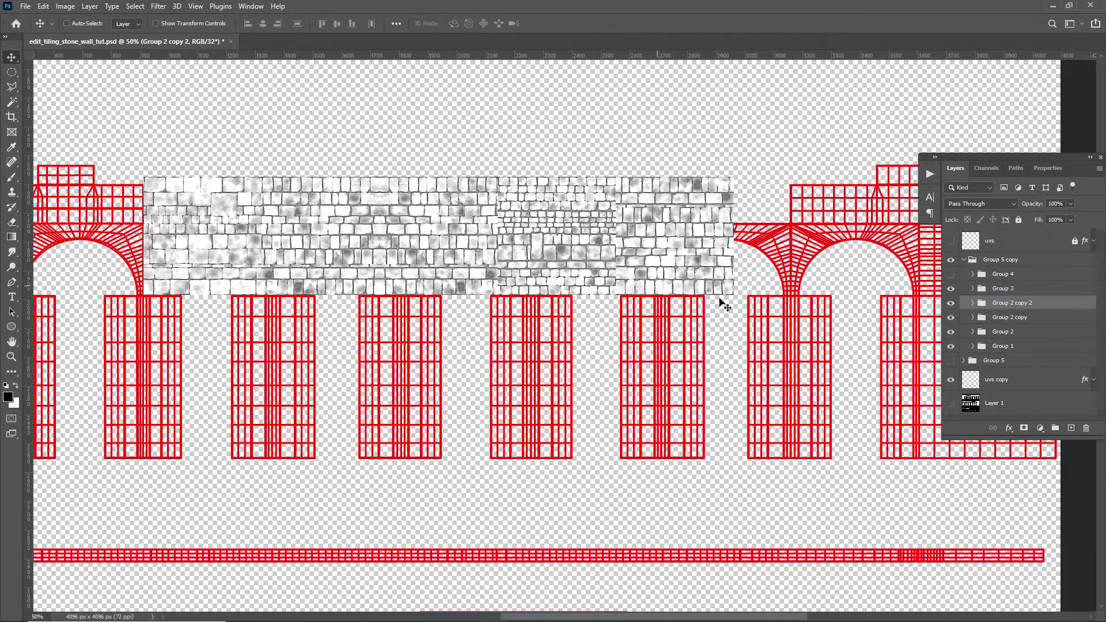
Try Group 4 as the next sample at the end of the stone row, and hide it again.
mouse_move(950, 345)
left_mouse_down()
mouse_move(949, 288)
mouse_move(950, 346)
left_mouse_up()
left_click(950, 274)
left_click(982, 274)
left_click_drag(428, 238, 884, 229)
left_click(951, 274)
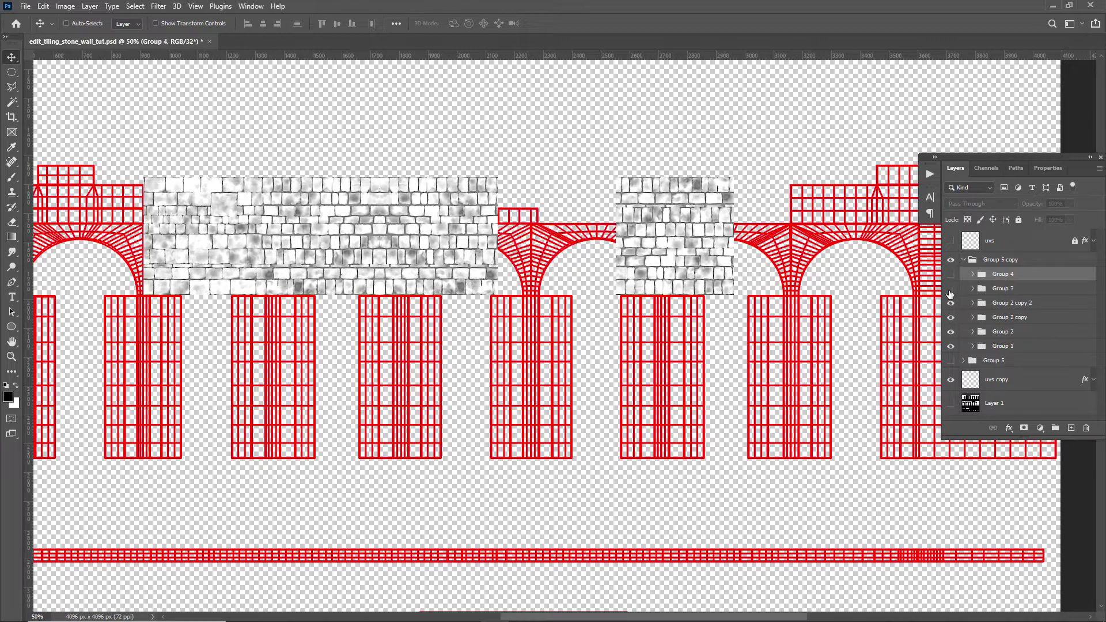
left_click(950, 291)
Duplicate the five visible stone groups from Group 3 to Group 1 and place the copied row directly below the original.
left_click(1002, 288)
left_click(1002, 346, "shift")
key("ctrl+j")
left_click_drag(605, 281, 582, 397)
scroll(568, 330, "up", 2, "alt")
left_click_drag(517, 320, 598, 368)
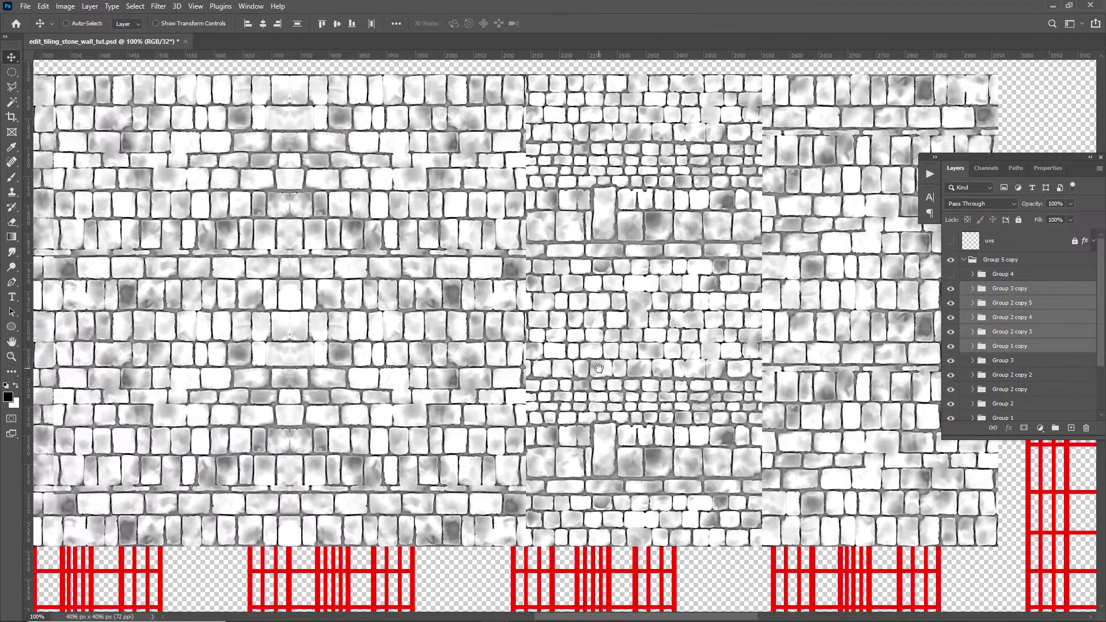
Flip Group 1 copy, Group 2 copy 3 and Group 2 copy 4 in the lower row to vary the stone pattern.
key("ctrl+minus")
left_click(1002, 346)
left_click(972, 347)
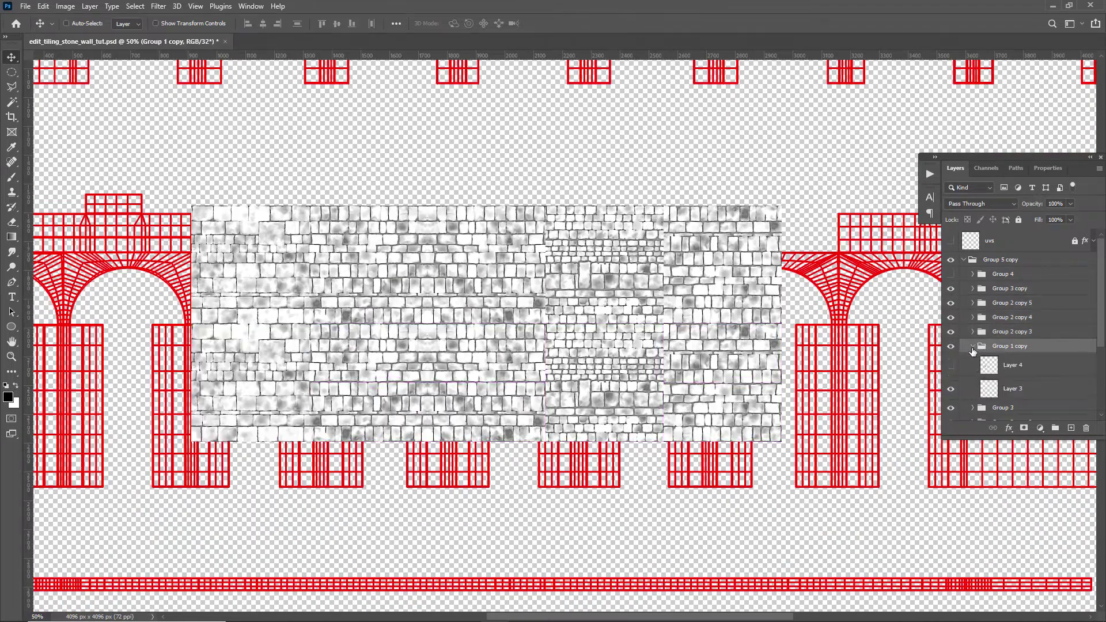
key("ctrl+t")
right_click(330, 381)
left_click(341, 597)
key("Return")
left_click(1009, 332)
key("ctrl+t")
right_click(405, 385)
left_click(429, 371)
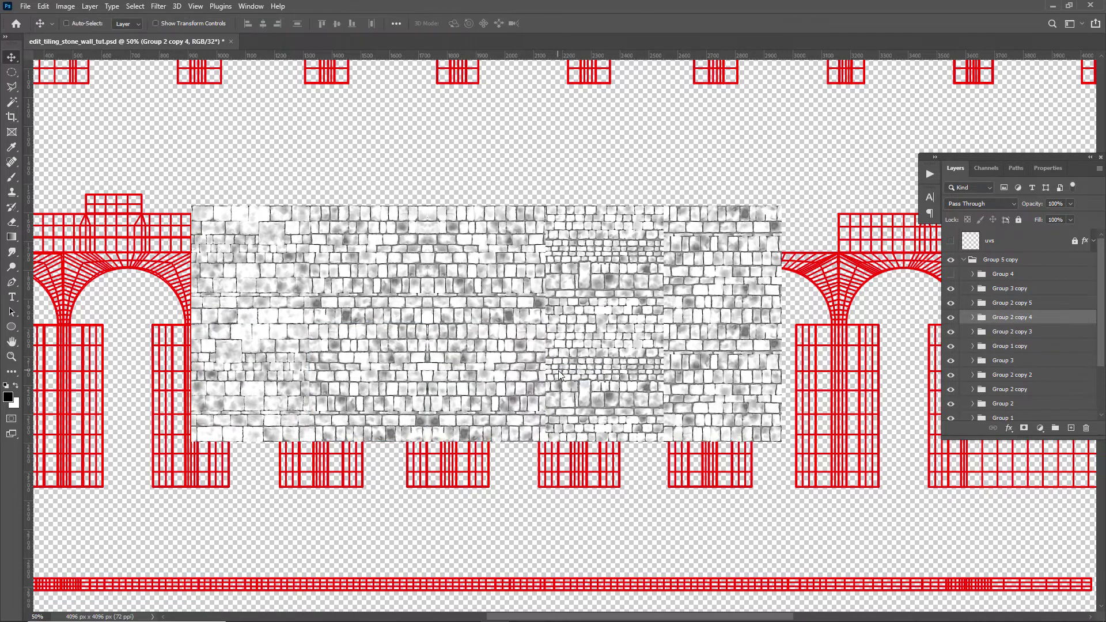
Flip Group 2 copy 5 and Group 3 copy in the lower row.
left_click(1003, 306)
key("ctrl+t")
right_click(685, 374)
left_click(705, 598)
key("Return")
left_click(994, 291)
key("ctrl+t")
right_click(638, 391)
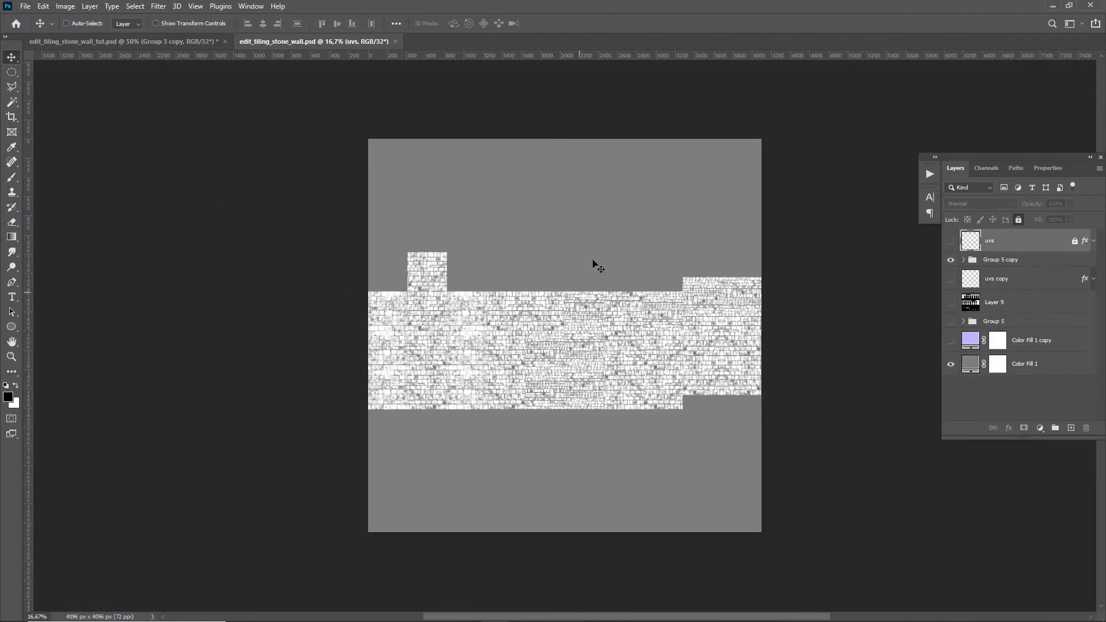
Overlay the uvs layer on the finished stone layout in edit_tiling_stone_wall.psd, examine its coverage of the arches and pillars, and hide it again.
left_click(950, 241)
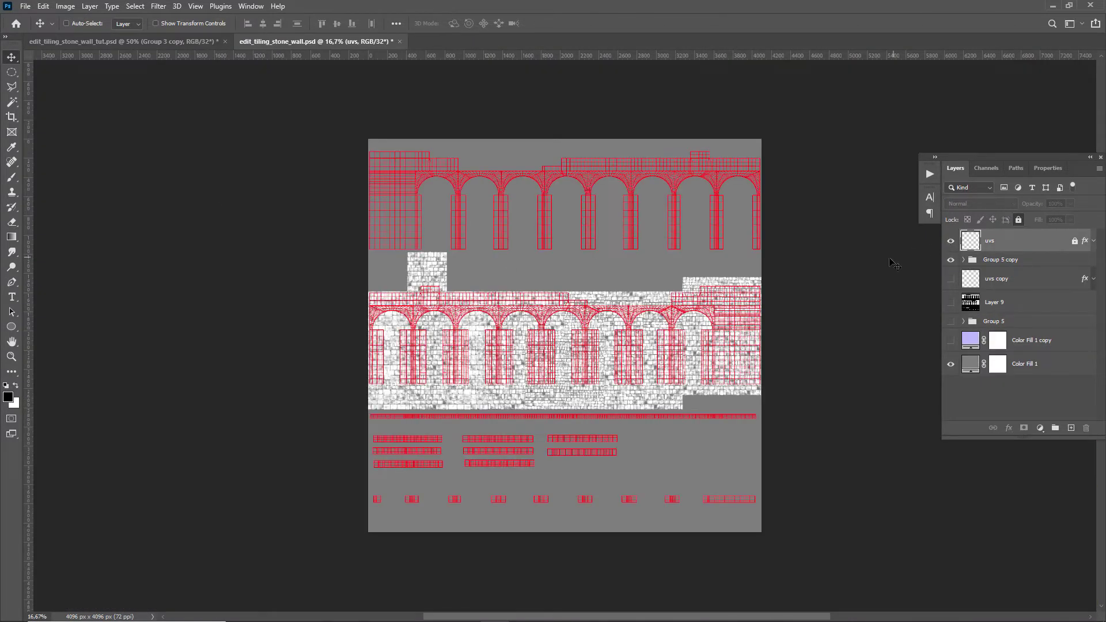
key("ctrl+plus")
key("ctrl+plus")
key("ctrl+plus")
key("ctrl+plus")
key("ctrl+minus")
key("ctrl+minus")
key("ctrl+minus")
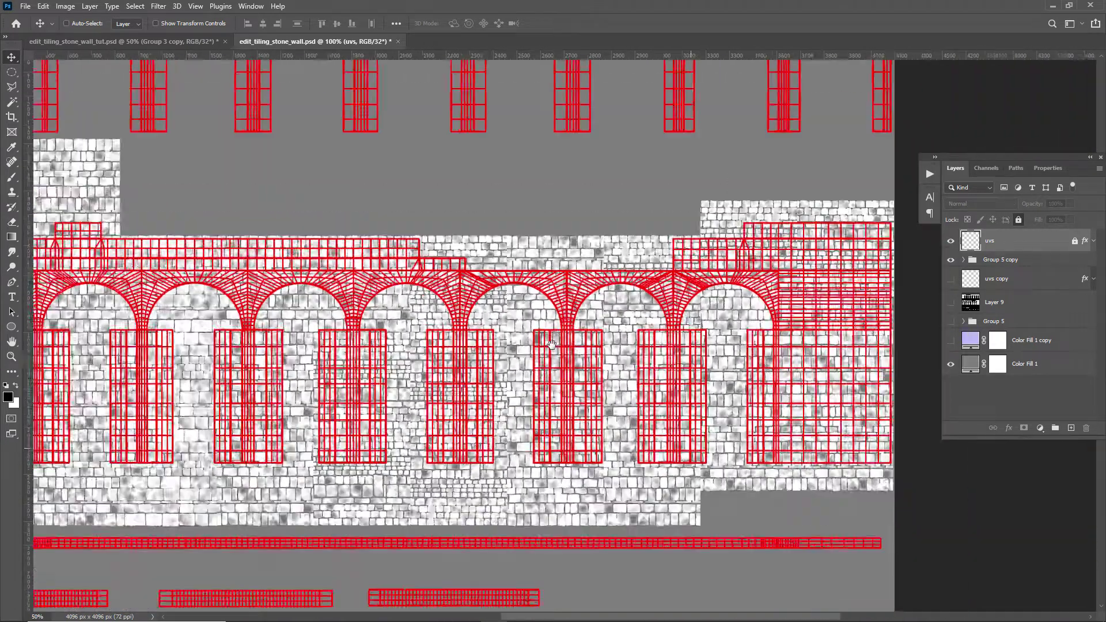
left_click(951, 242)
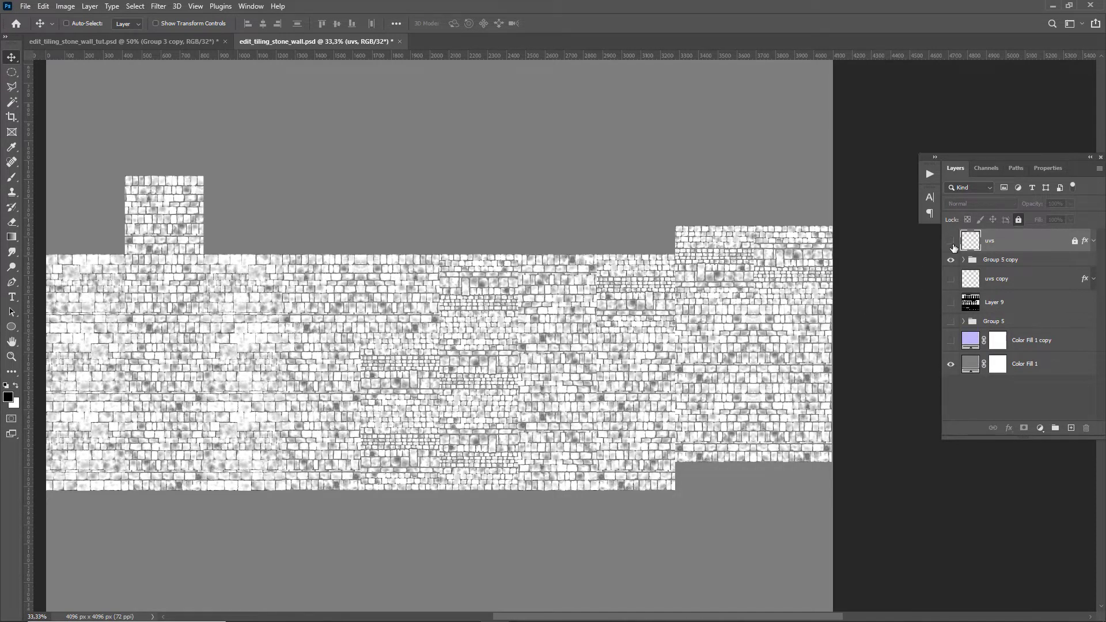
Compare the document with Group 5 copy, Color Fill 1 copy and Group 5 shown and hidden.
left_click(951, 260)
left_click(951, 261)
left_click_drag(642, 366, 665, 350)
left_click(949, 341)
left_click(947, 341)
left_click(947, 341)
left_click(947, 340)
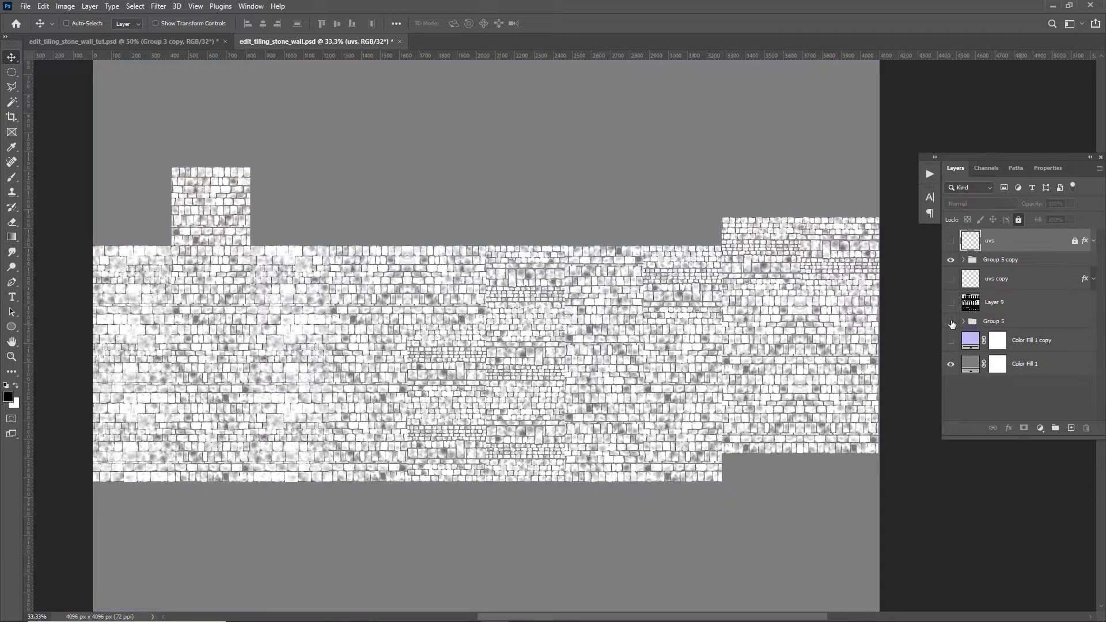
left_click(949, 322)
left_click(950, 321)
left_click(950, 260)
left_click(950, 260)
Inspect the normal map on Layer 4 inside Group 2 copy 6, then hide it and collapse the groups.
left_click(962, 260)
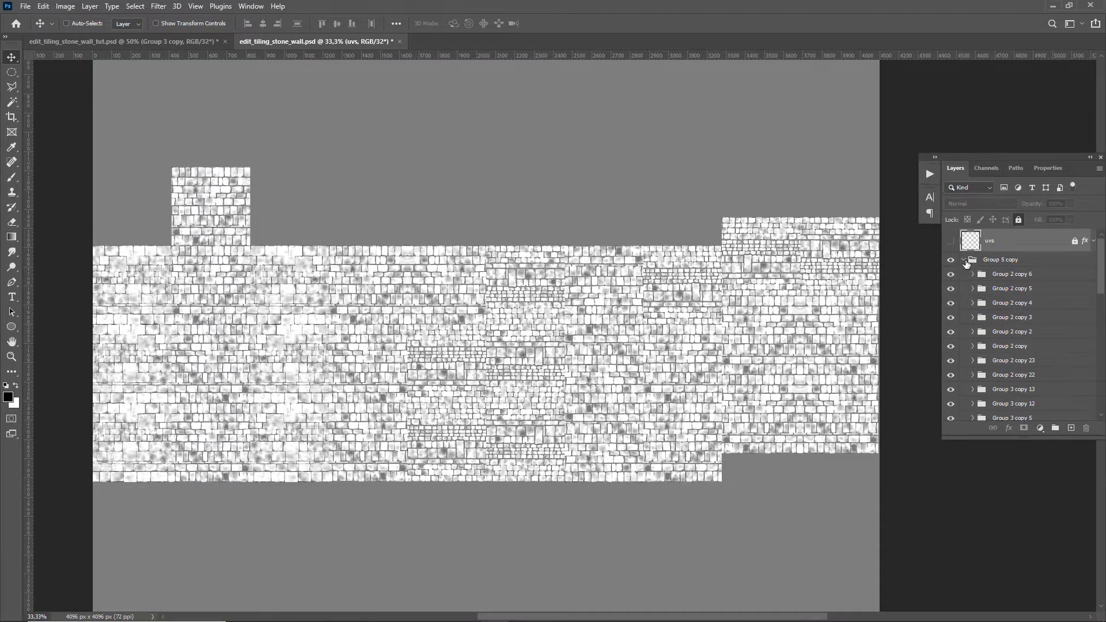
left_click(951, 293)
left_click(951, 294)
left_click(952, 294)
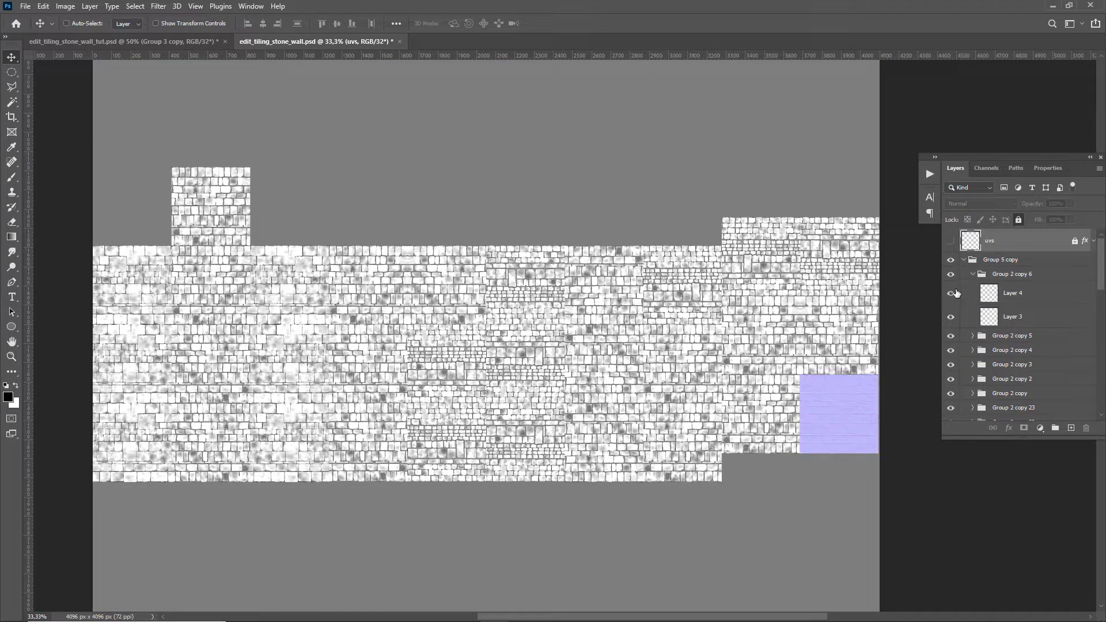
left_click(952, 294)
left_click(973, 274)
left_click(963, 260)
Check the stone layout without the grey Color Fill 1 background and with the uvs overlay, restoring both layers' visibility.
left_click(950, 364)
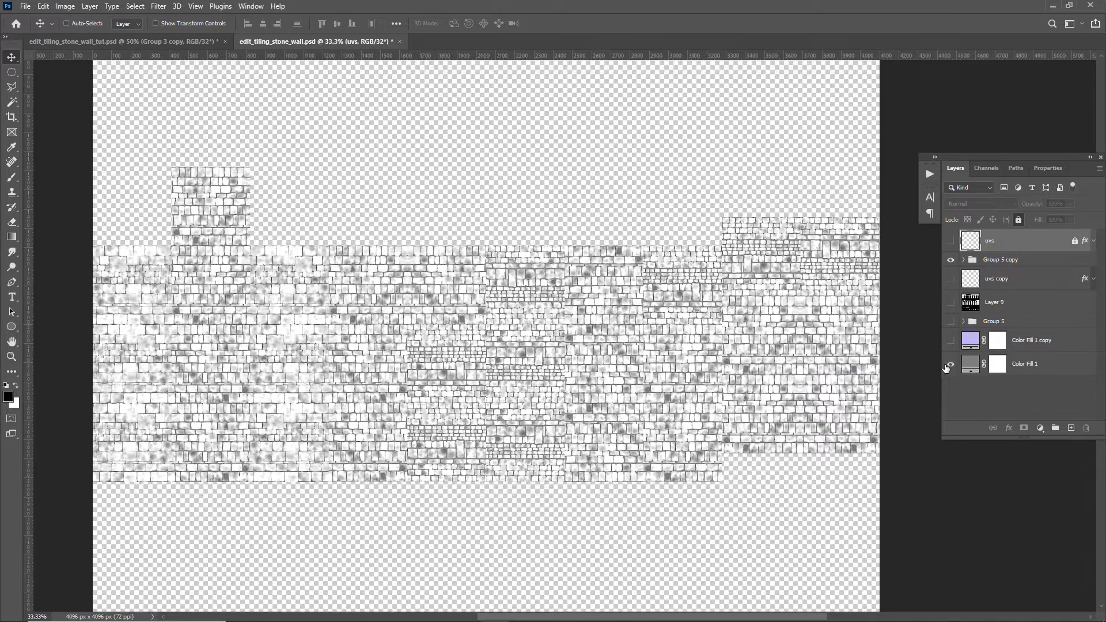
left_click(950, 363)
left_click(950, 240)
left_click(950, 241)
Set up an OpenEXR copy named tiling_stone_wall_height_v9.exr in the sourceimages folder, and cancel the save.
key("ctrl+alt+s")
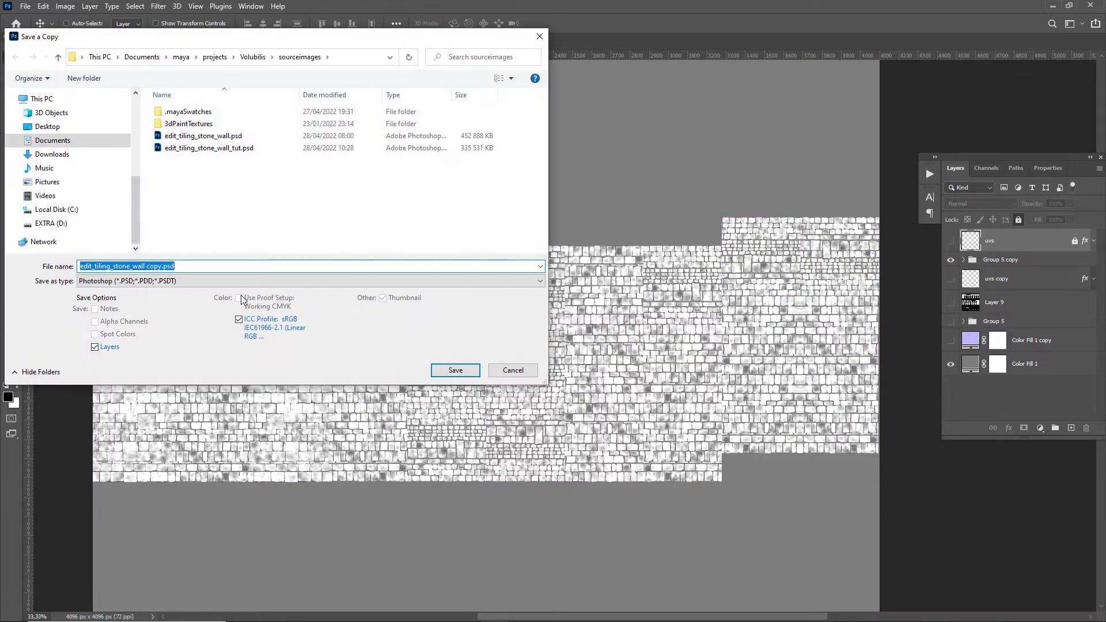
left_click(242, 281)
left_click(237, 313)
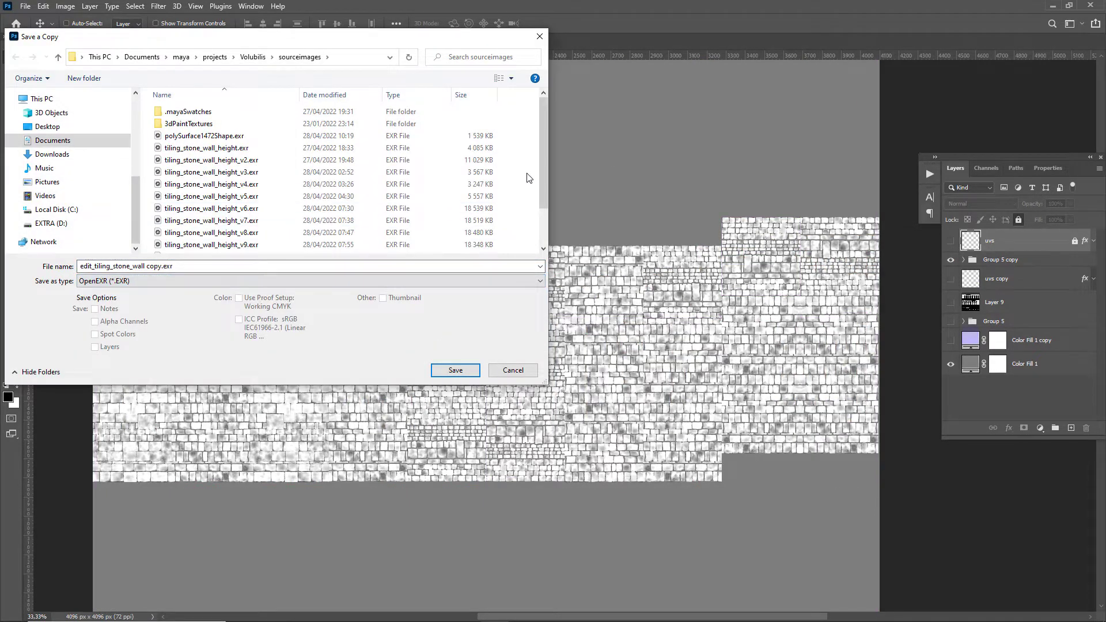
left_click_drag(542, 188, 542, 223)
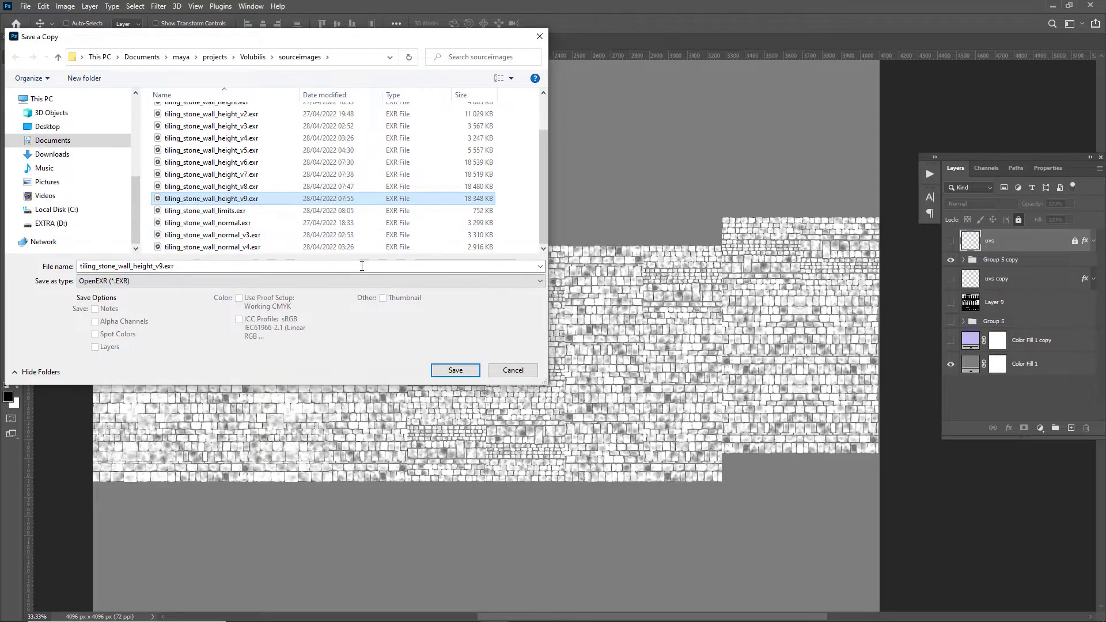
left_click(513, 370)
left_click_drag(612, 325, 642, 341)
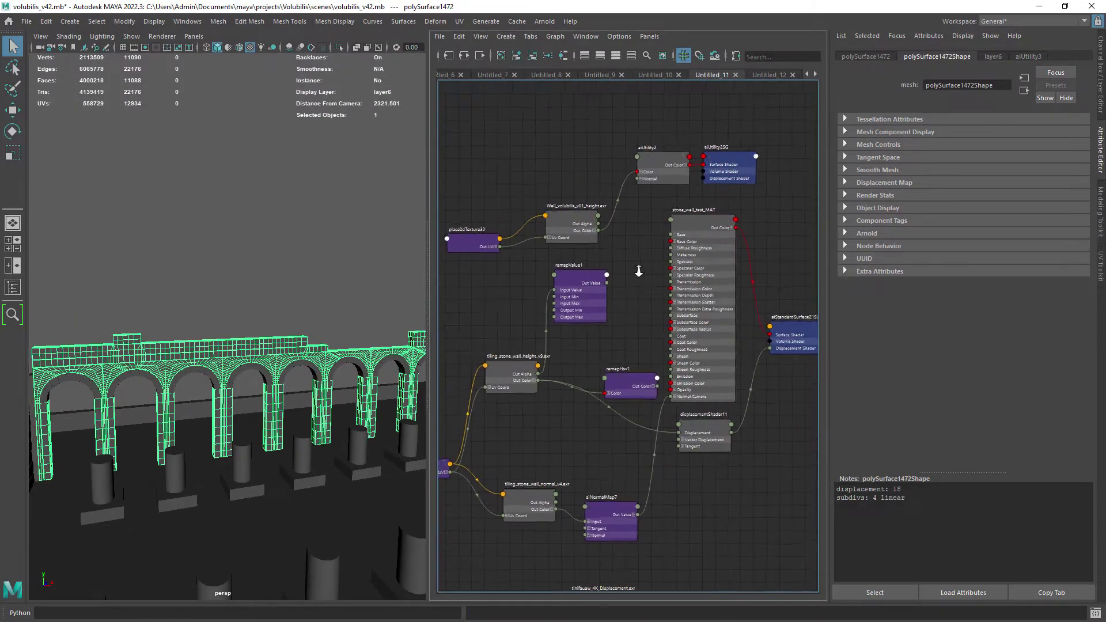
In Maya, delete the remap nodes and connect the tiling_stone_wall_height_v9.exr colour output to stone_wall_test_MAT's Base Color.
left_click(706, 237)
left_click(597, 294)
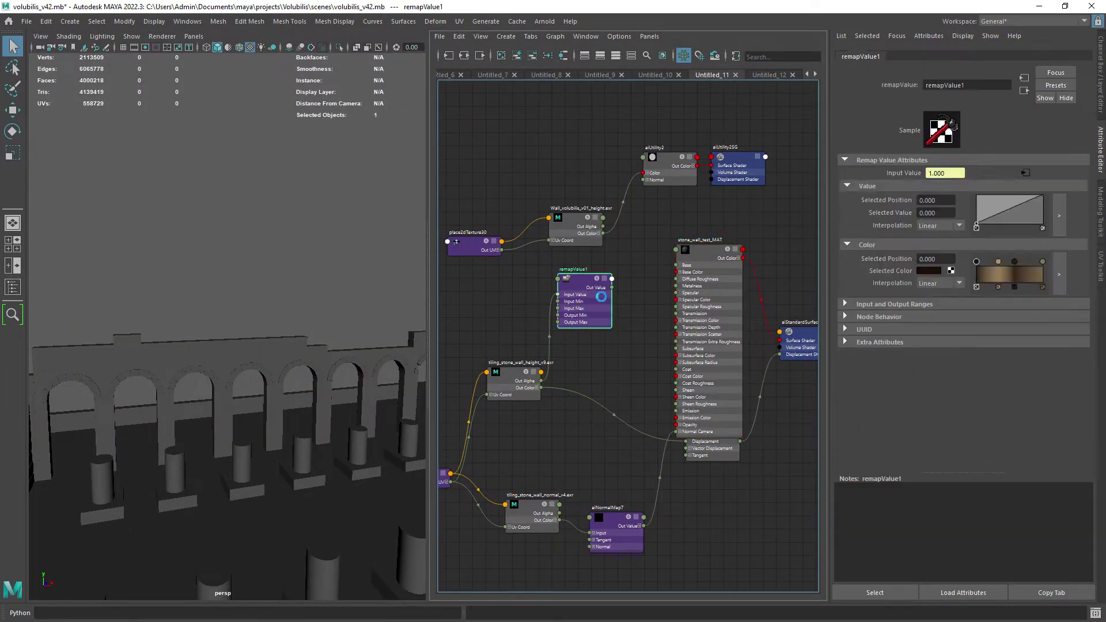
key("Delete")
left_click(622, 514)
left_click_drag(695, 252, 700, 264)
left_click(517, 380)
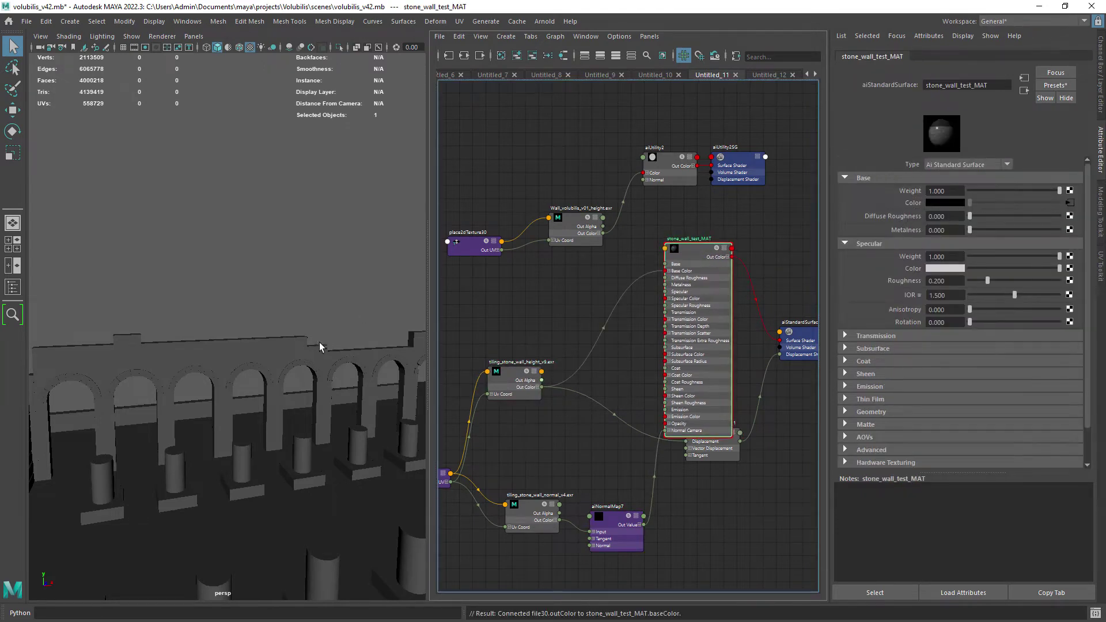
Turn on textured display and assign stone_wall_test_MAT to the arched wall.
scroll(298, 352, "up", 3)
key("6")
scroll(309, 351, "down", 2)
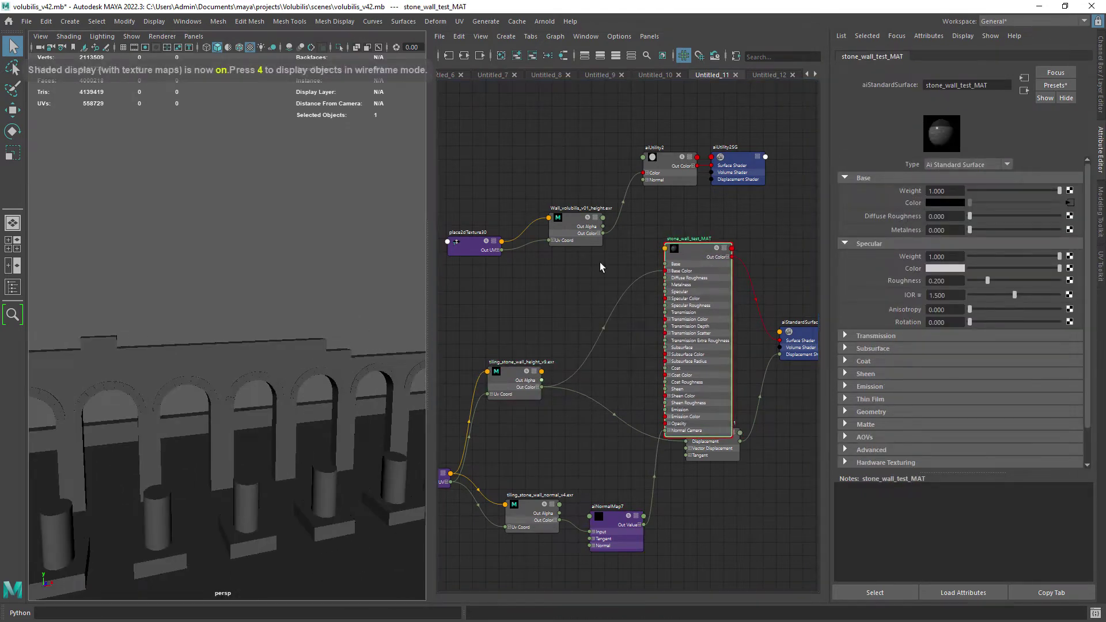
middle_click_drag(682, 252, 266, 368)
key("space")
Examine the stone scale, sample seams and pattern repetition across the textured arched wall.
scroll(336, 312, "down", 3)
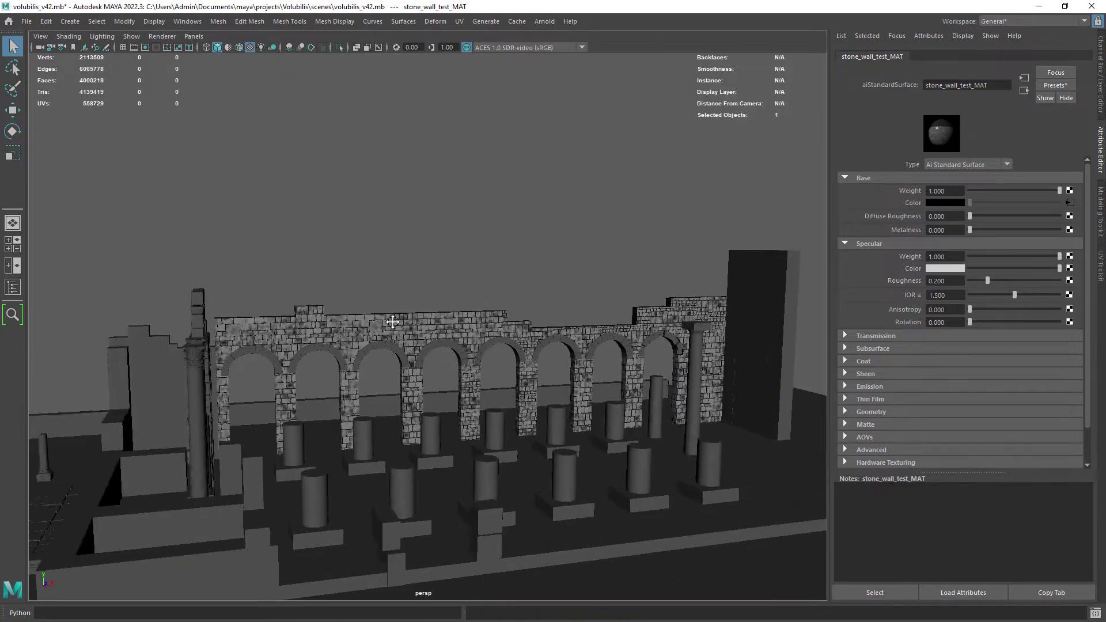
scroll(428, 366, "up", 5)
middle_click_drag(519, 363, 190, 385, "alt")
left_click_drag(230, 334, 358, 313, "alt")
scroll(358, 313, "up", 7)
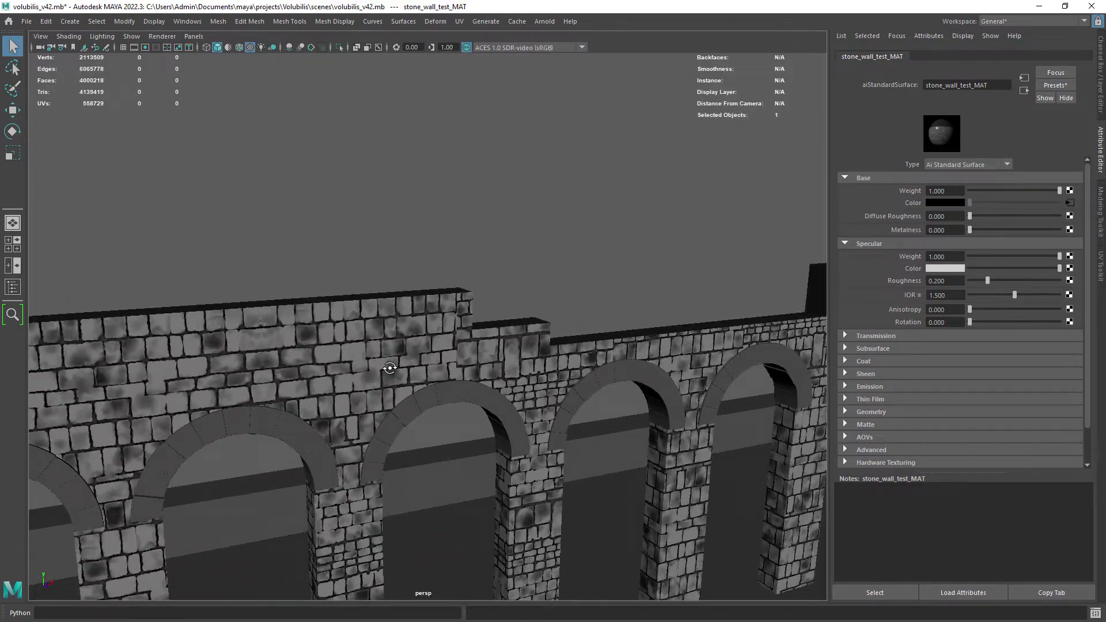
middle_click_drag(478, 345, 337, 356, "alt")
scroll(450, 279, "up", 4)
scroll(404, 380, "down", 5)
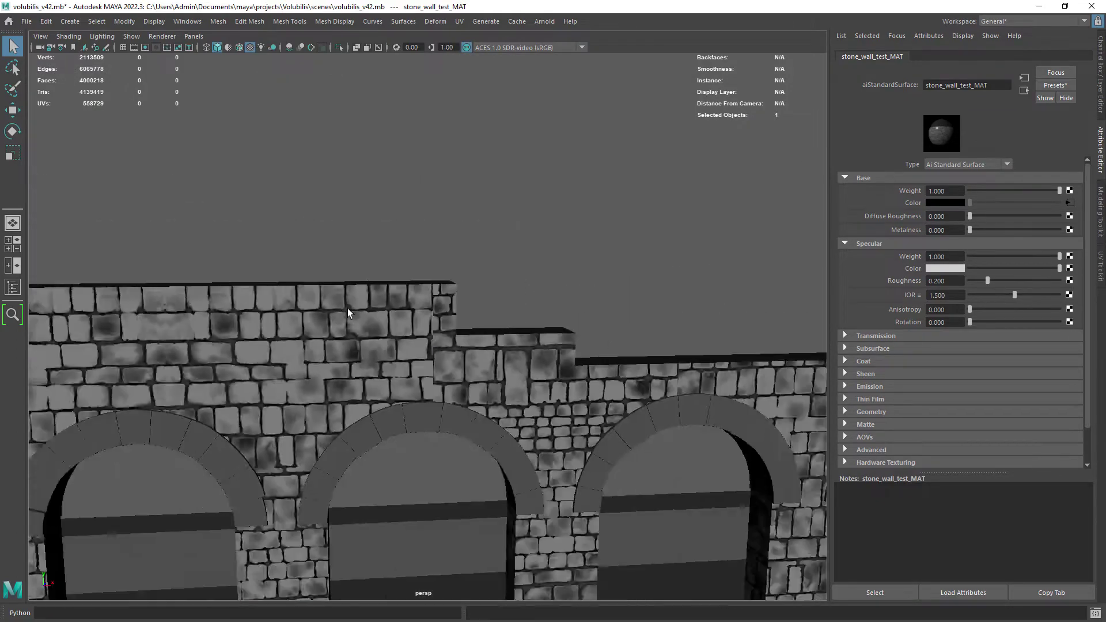
scroll(337, 329, "up", 4)
scroll(422, 357, "up", 2)
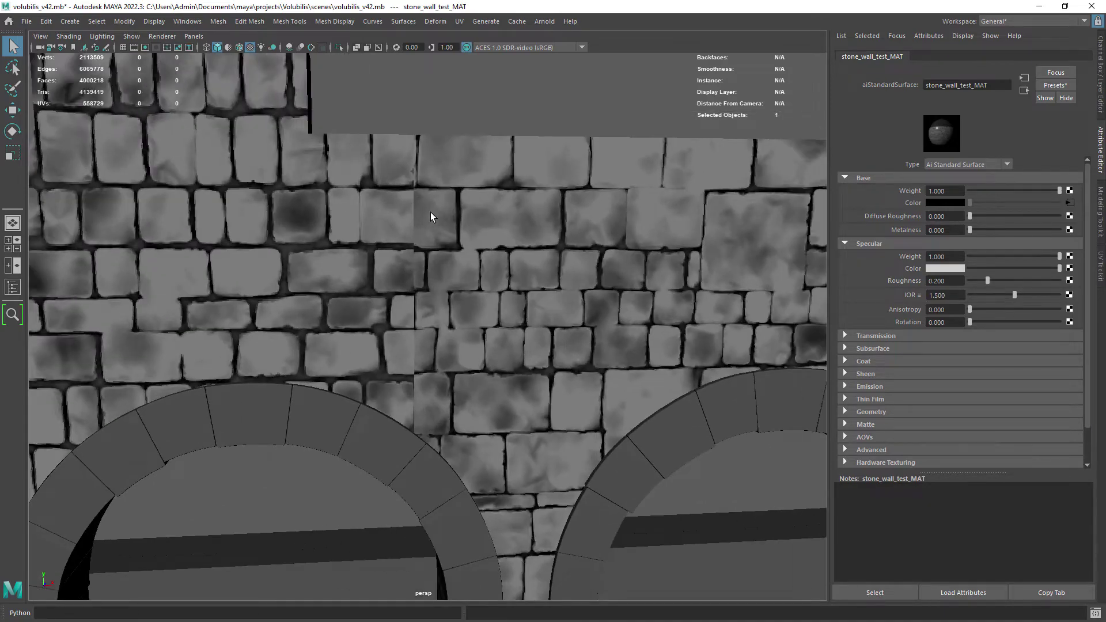
scroll(391, 259, "down", 6)
scroll(375, 340, "up", 6)
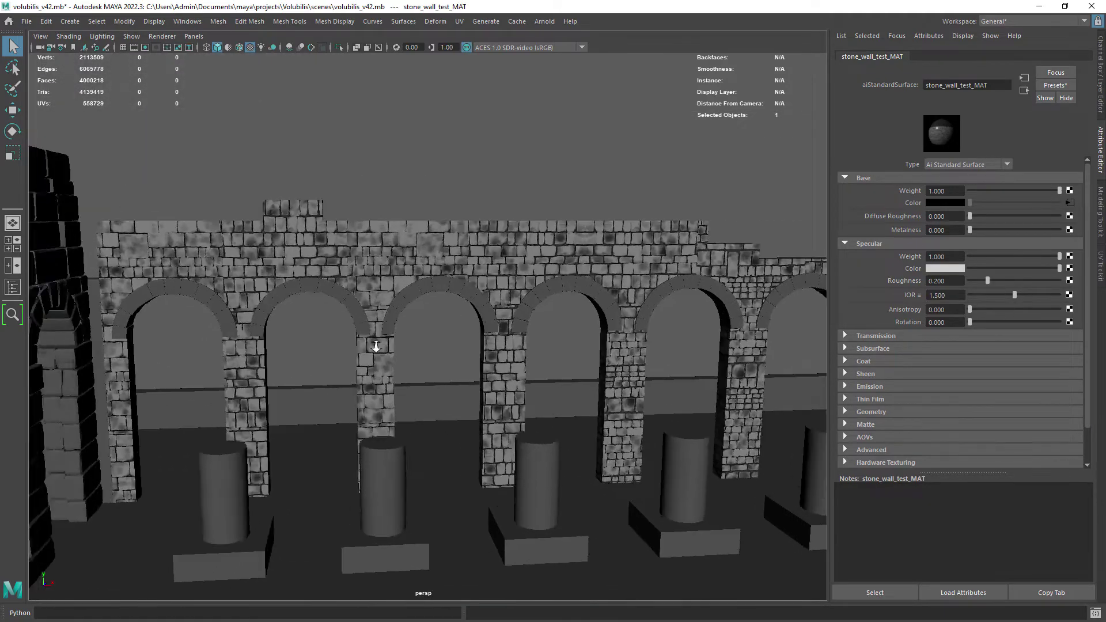
scroll(309, 363, "down", 6)
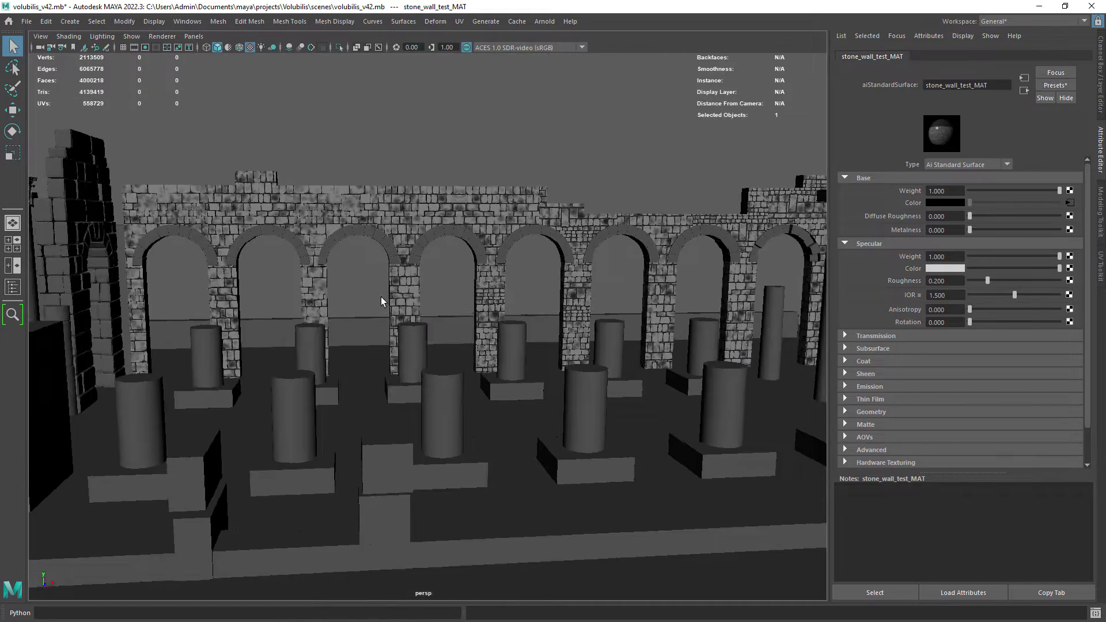
scroll(377, 362, "up", 6)
left_click_drag(371, 425, 356, 365, "alt")
scroll(403, 270, "down", 8)
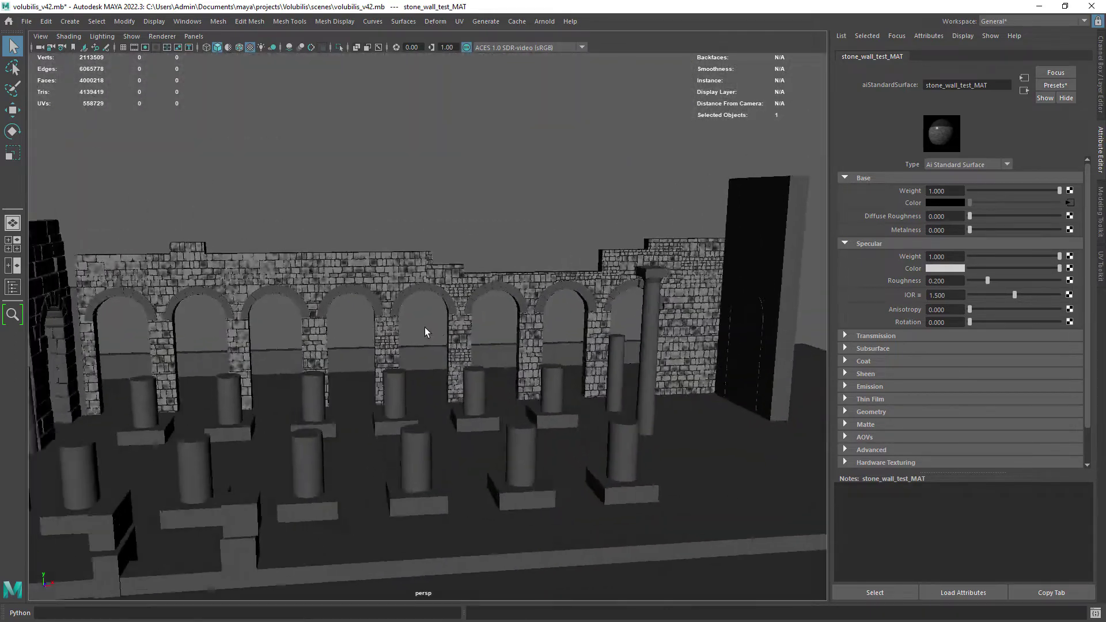
Select the arched wall mesh and review its Arnold subdivision and displacement settings.
key("space")
left_click(295, 330)
scroll(295, 330, "up", 3)
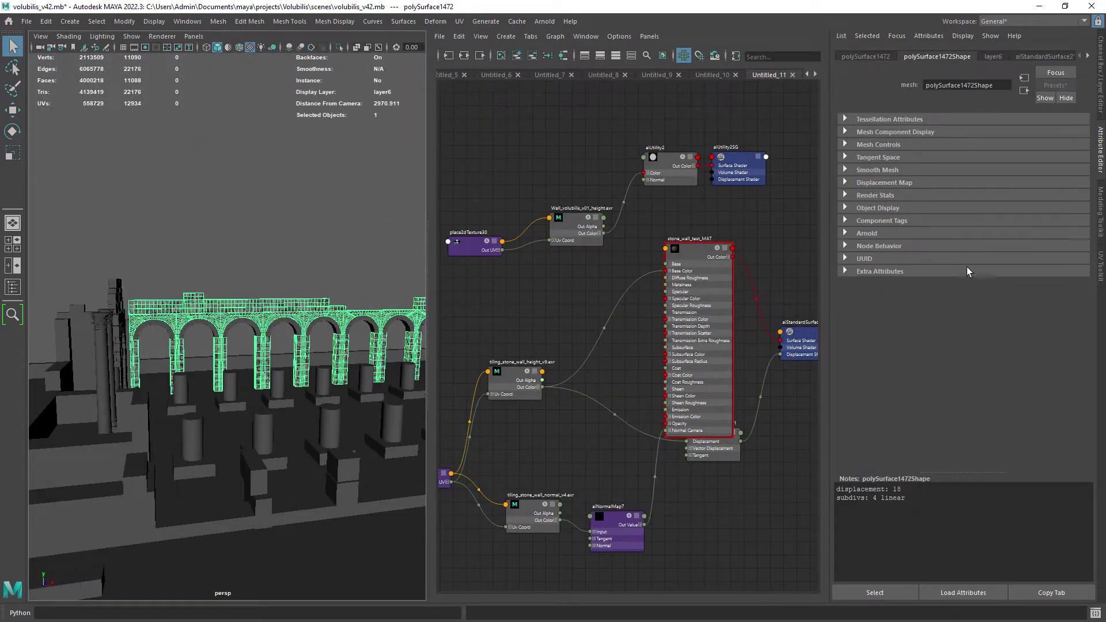
left_click(867, 234)
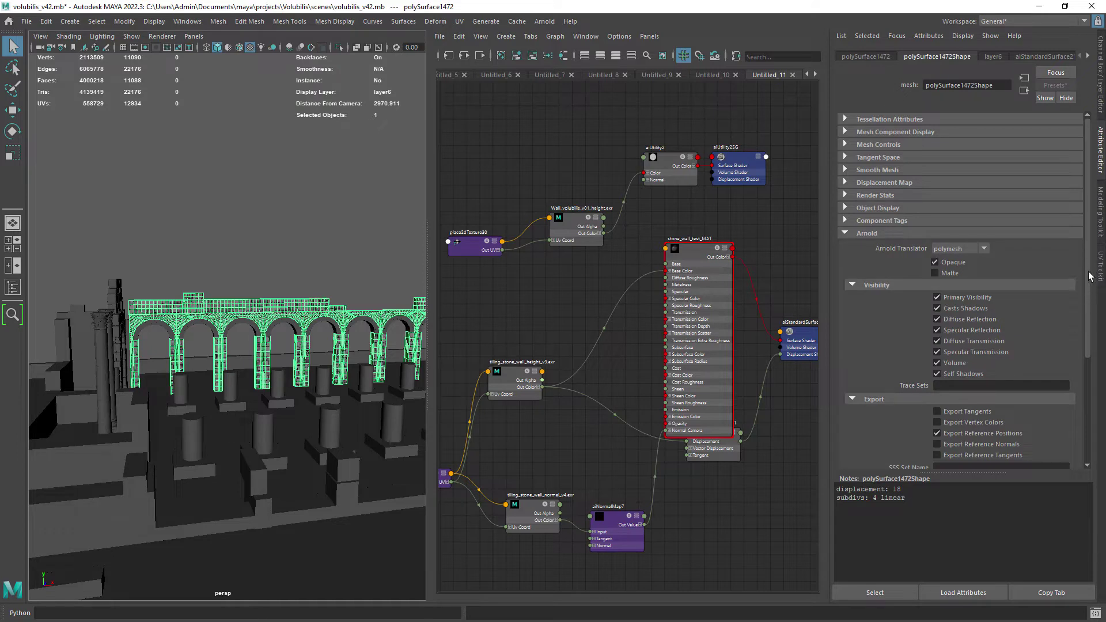
scroll(1092, 324, "down", 5)
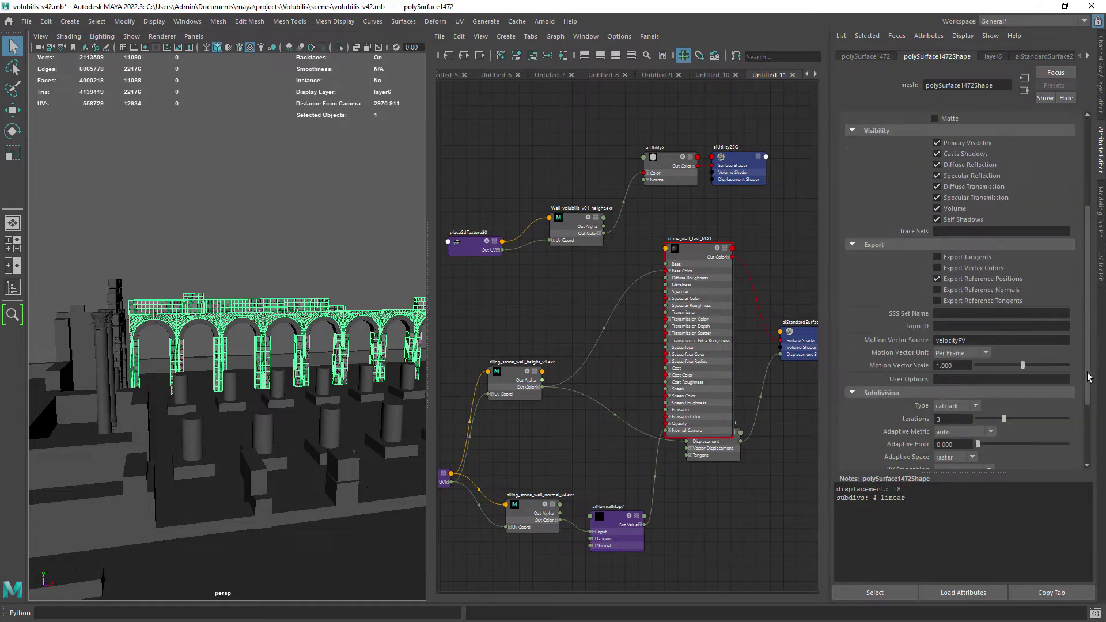
scroll(1088, 377, "down", 3)
left_click(917, 406)
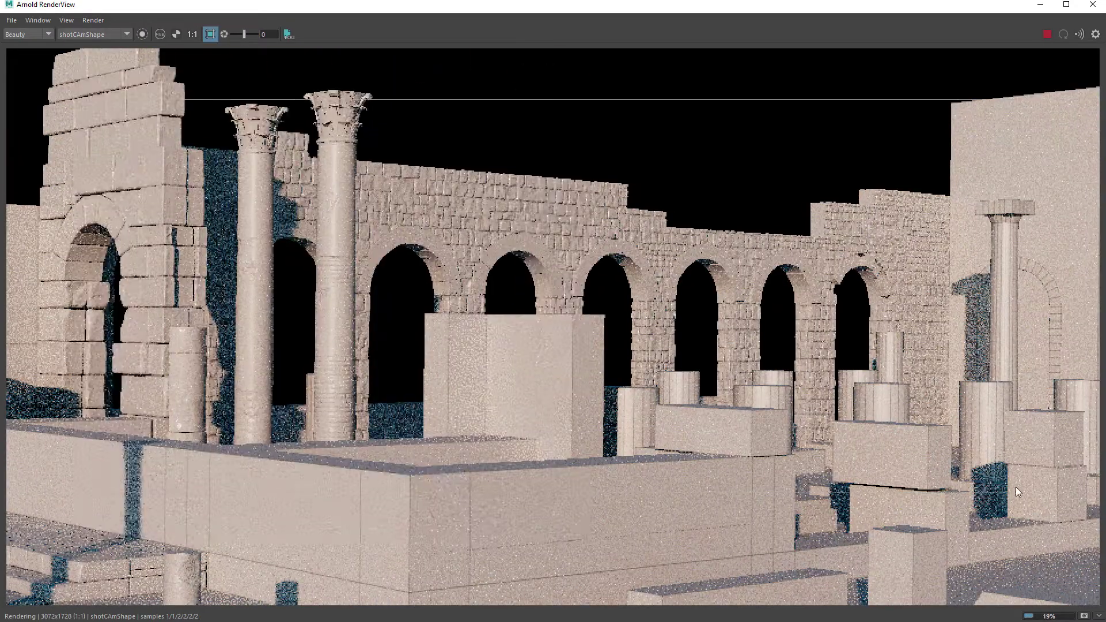
Render a region covering the arched wall in Arnold RenderView and inspect the displaced stones.
left_click_drag(128, 99, 980, 493)
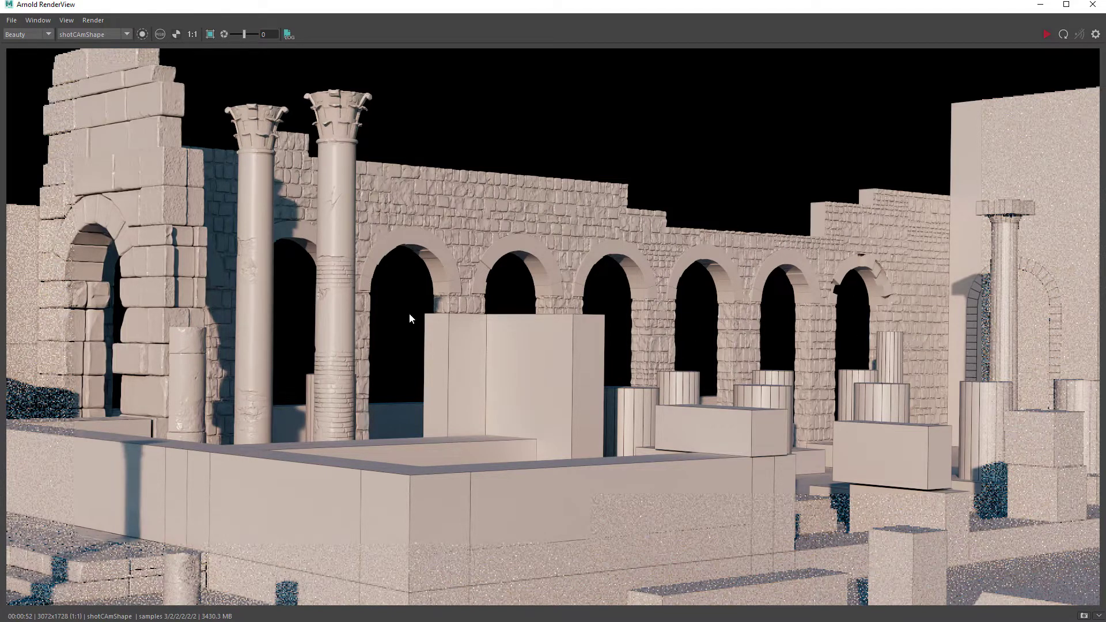
middle_click_drag(472, 203, 538, 223)
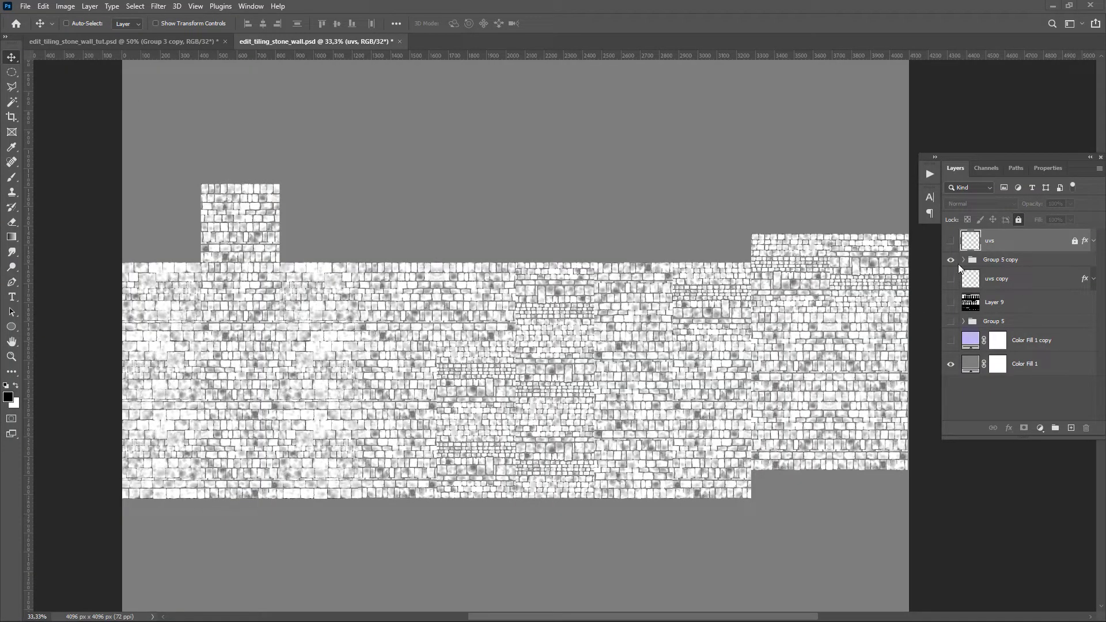
Expand the Group 5 copy layer group to list its stone tile groups.
left_click(962, 261)
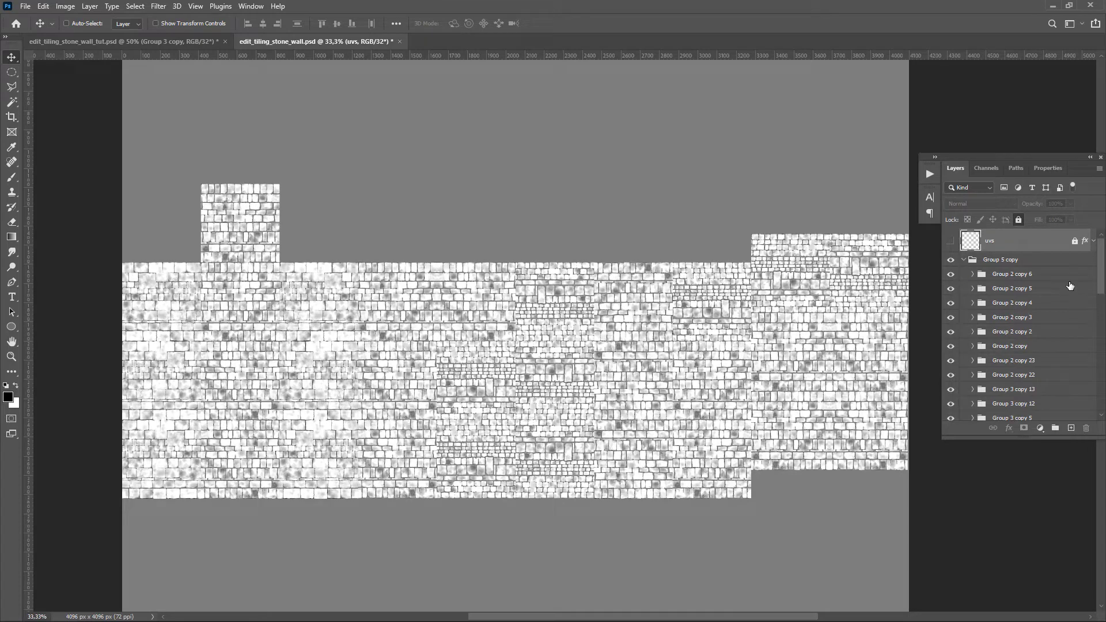
left_click(1004, 188)
type("circle")
key("BackSpace")
key("BackSpace")
key("BackSpace")
key("BackSpace")
key("BackSpace")
key("BackSpace")
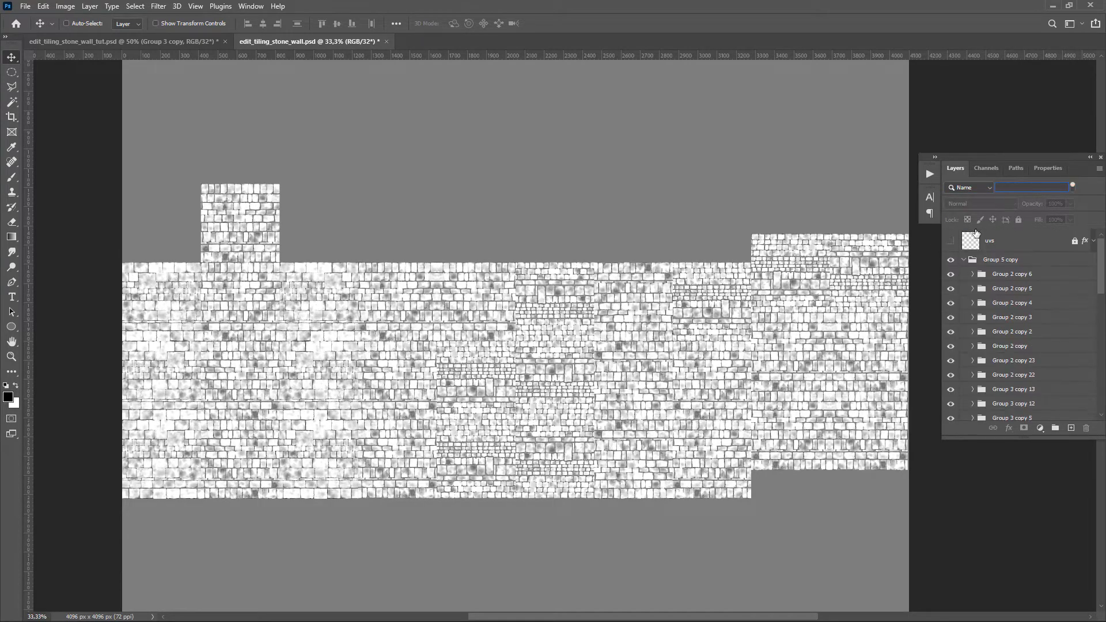
Switch the tiles in Group 2 copy 6, Group 2 copy 5 and Group 2 copy 4 from their height layers to their normal map layers.
left_click(972, 274)
left_click(950, 294)
left_click(950, 317)
left_click(972, 273)
left_click(972, 288)
left_click(950, 307)
left_click(951, 331)
left_click(972, 288)
left_click(972, 303)
left_click(950, 322)
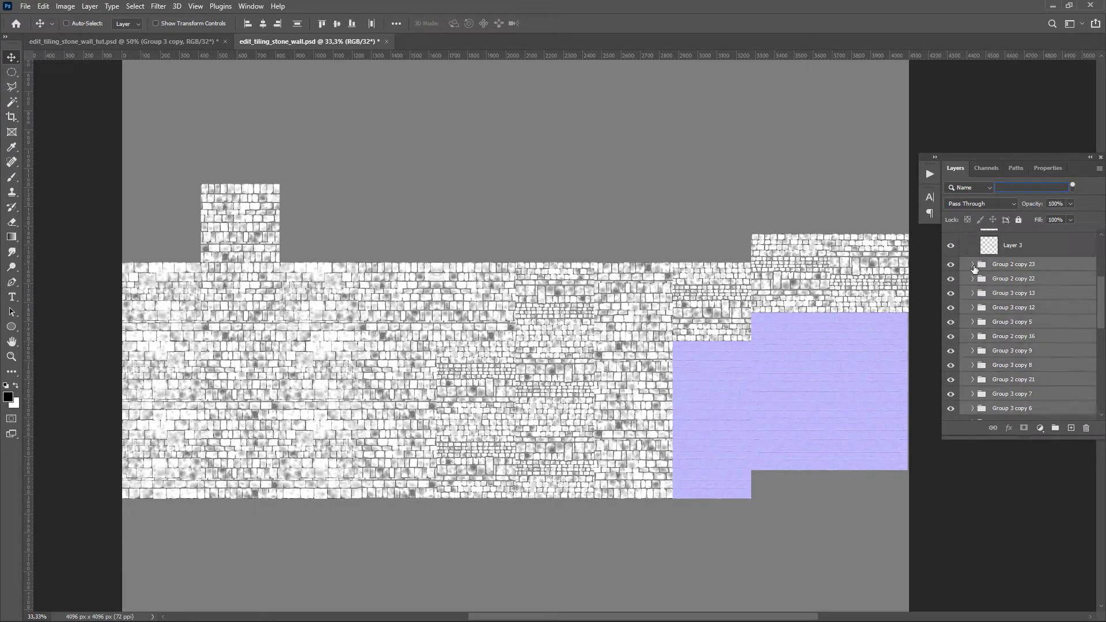
scroll(972, 335, "down", 5)
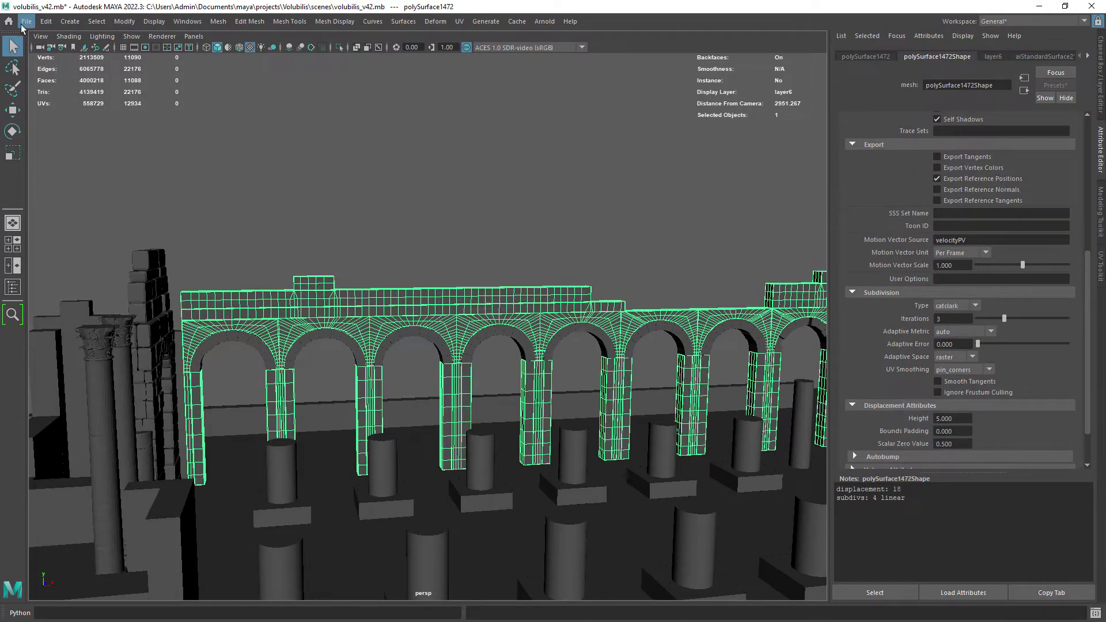
left_click(26, 21)
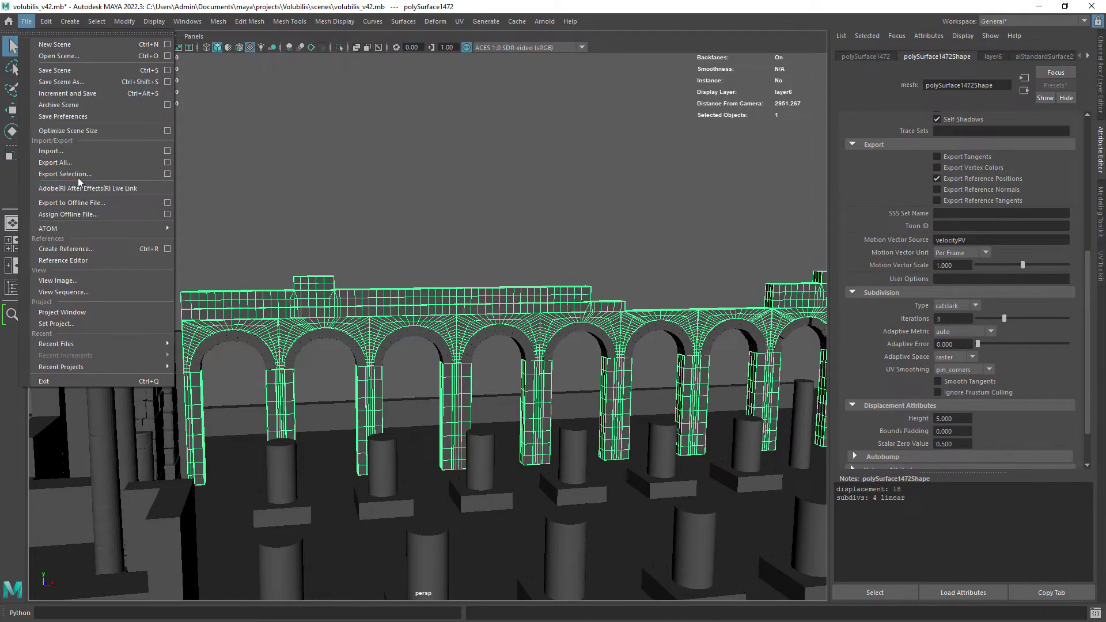
left_click(70, 173)
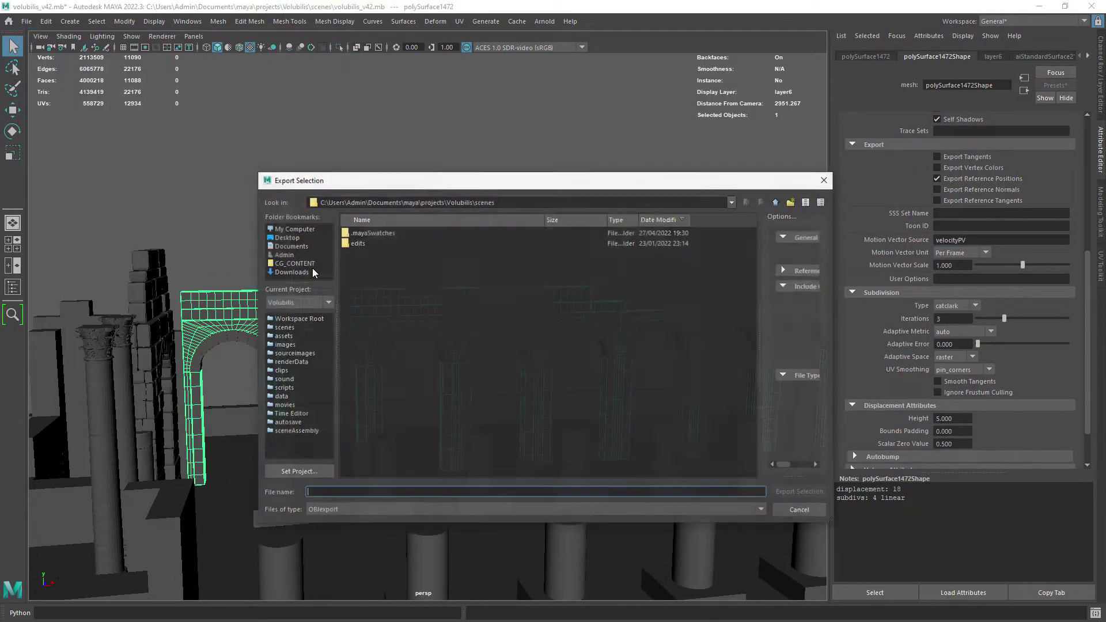
left_click(801, 509)
right_click_drag(460, 292, 479, 351, "alt")
middle_click_drag(479, 351, 436, 359, "alt")
left_click(491, 263)
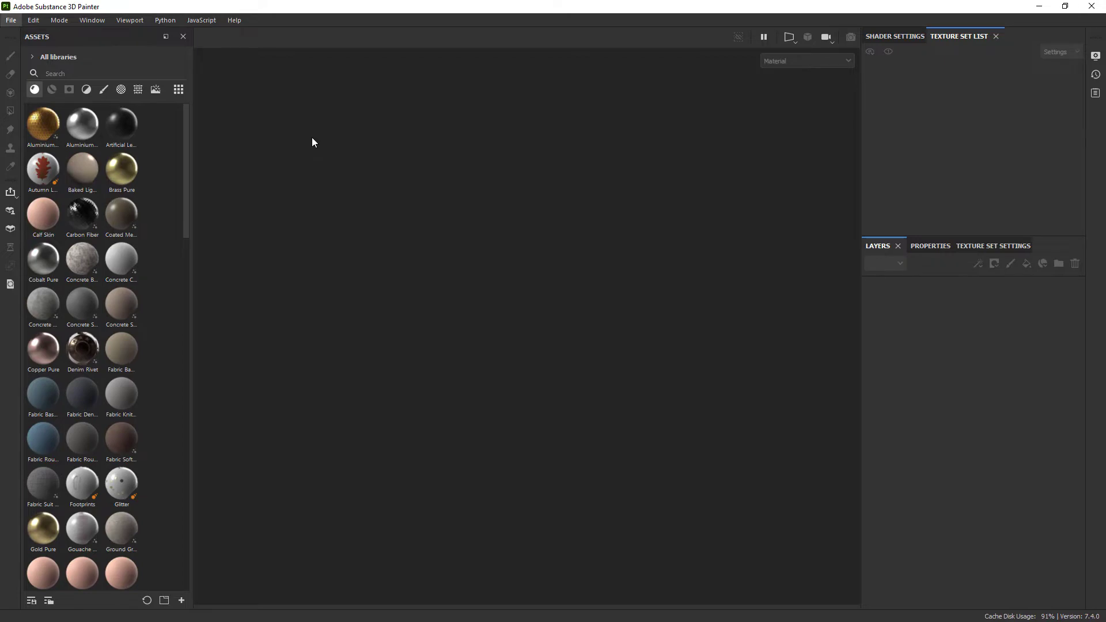
Switch to Substance 3D Painter and create a project from stone_wall_v01.obj with a 4096 document resolution.
key("ctrl+n")
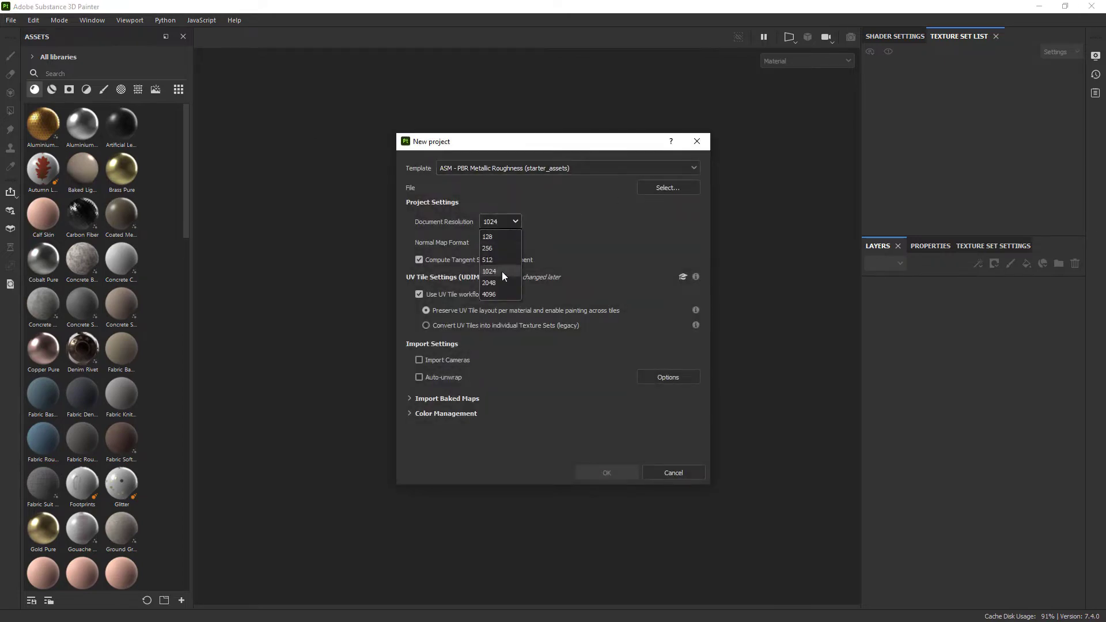
left_click(665, 189)
left_click(559, 232)
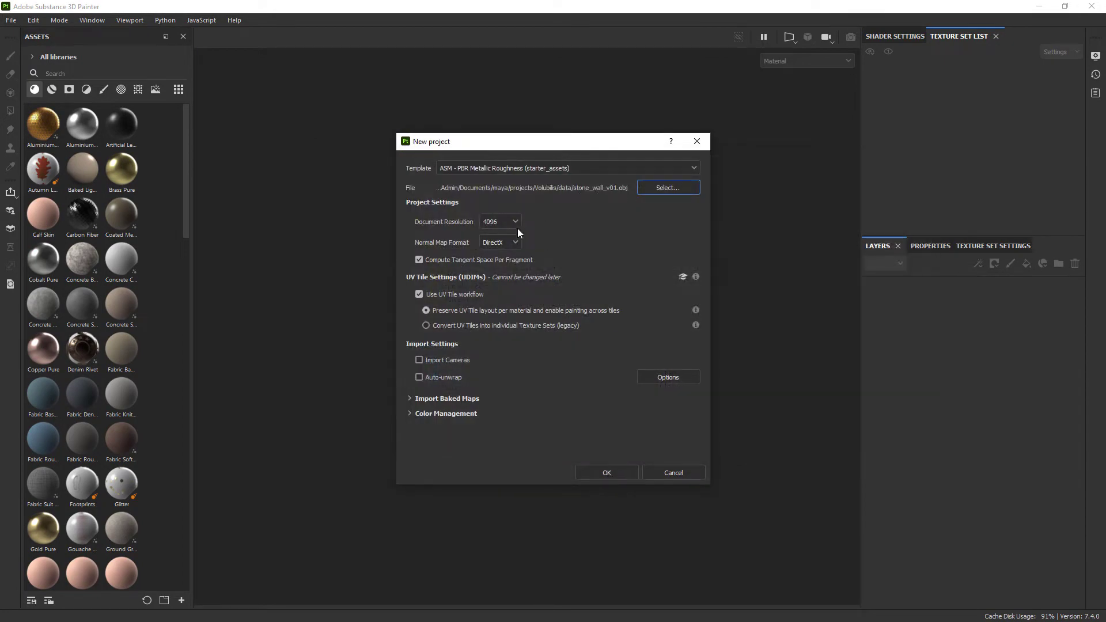
left_click(607, 473)
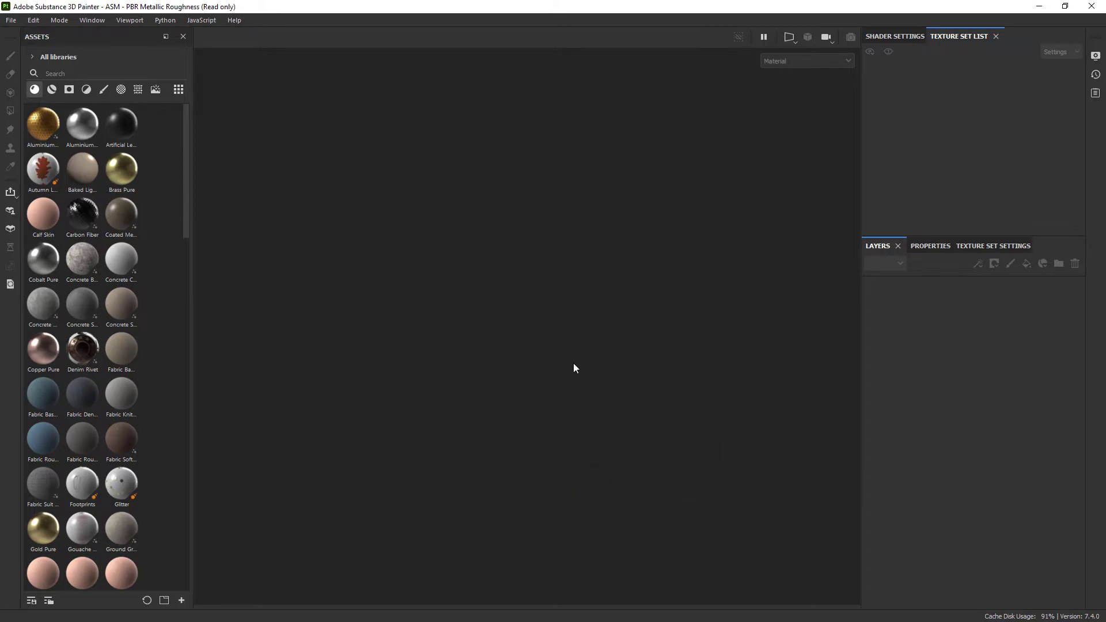
left_click_drag(573, 363, 483, 302, "alt")
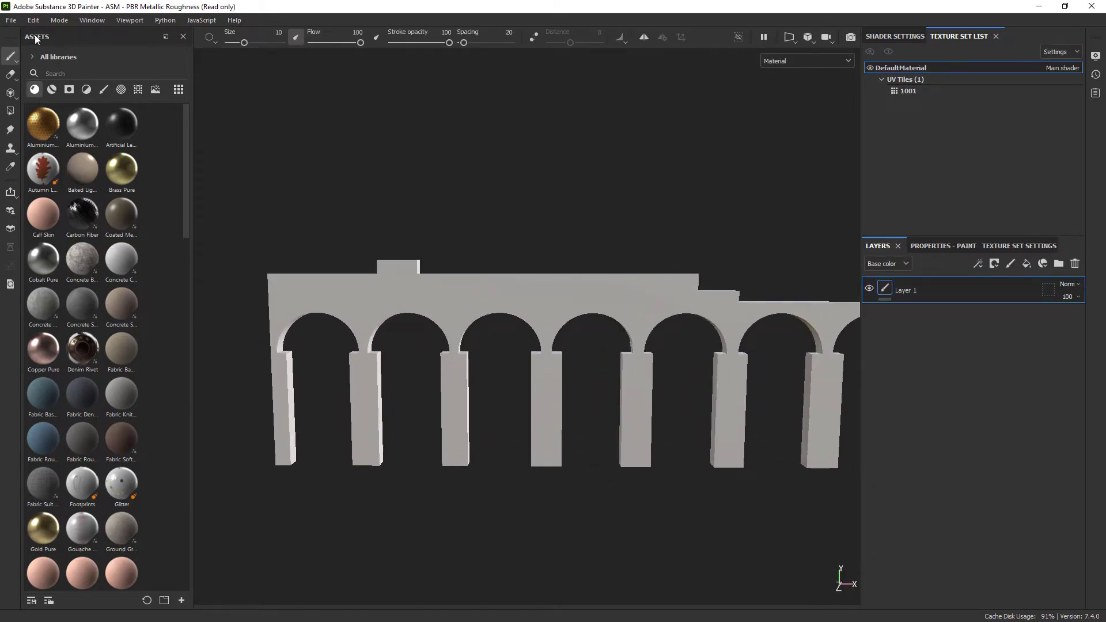
Import tiling_stone_wall_height_v9.exr and tiling_stone_wall_normal_v01.exr as texture resources.
left_click(13, 20)
left_click(63, 187)
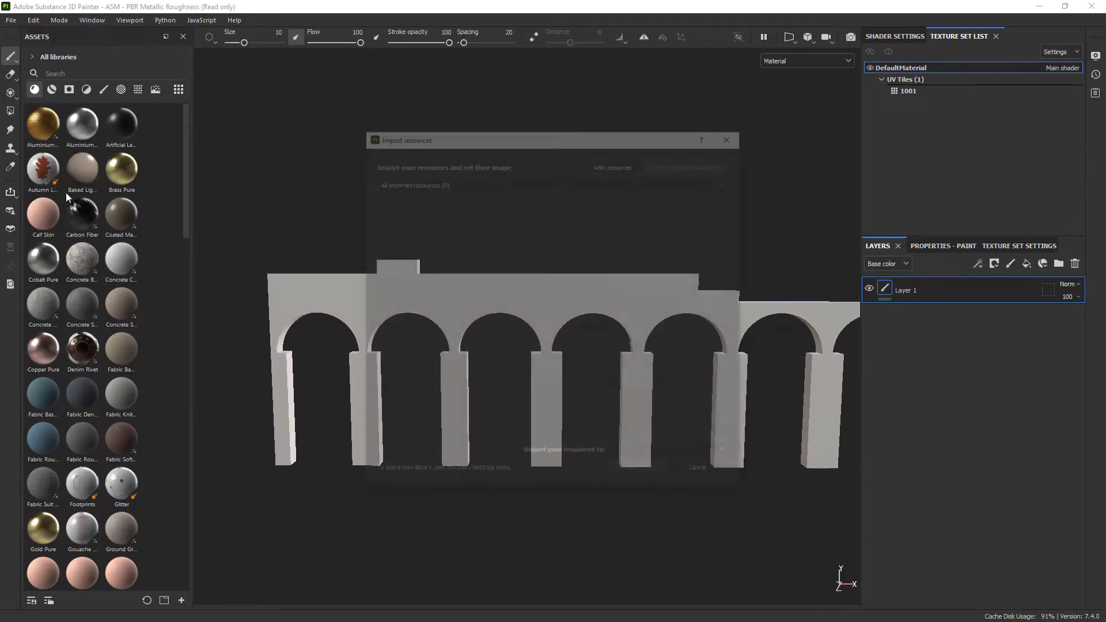
left_click(615, 167)
left_click(699, 201)
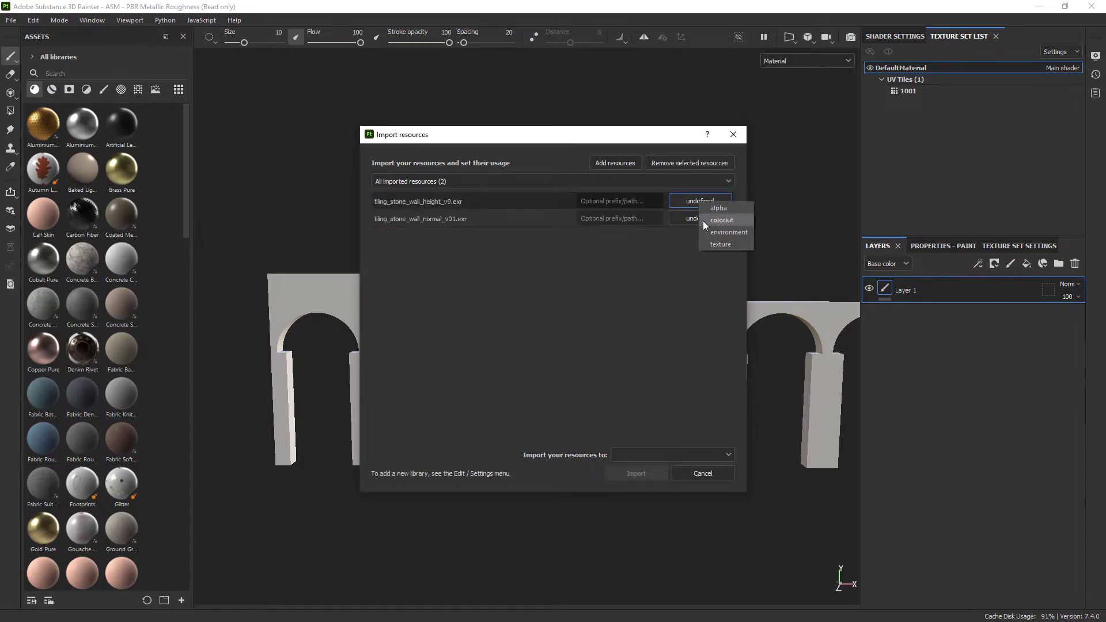
left_click(703, 220)
left_click(700, 218)
left_click(723, 244)
left_click(645, 455)
left_click(645, 482)
left_click(641, 477)
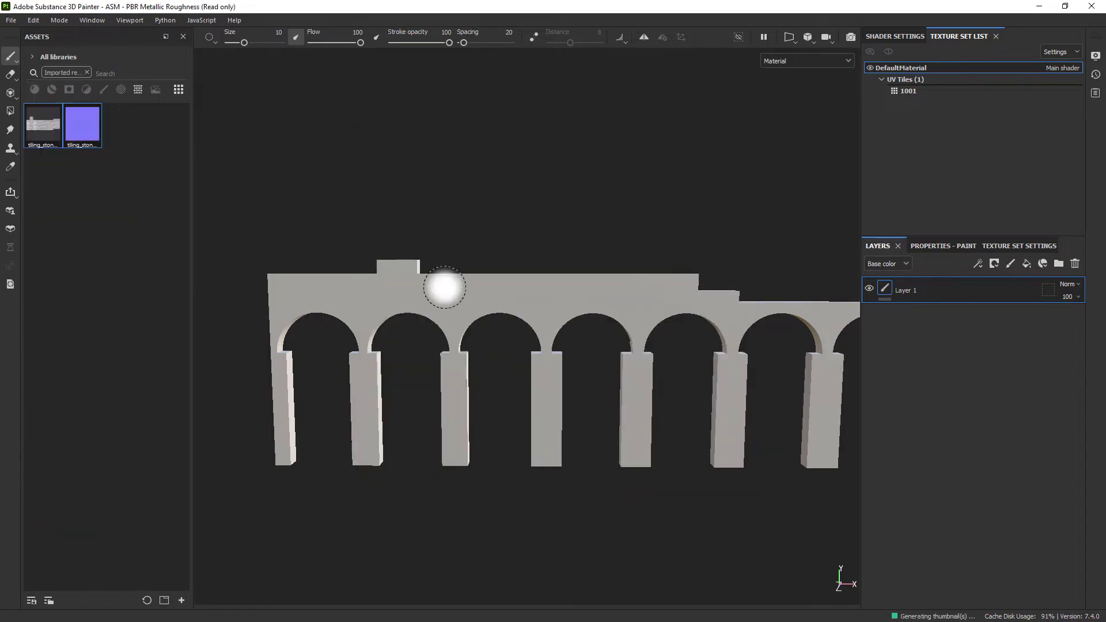
Save the project as stone_wall_tut.
right_click_drag(444, 286, 469, 339, "alt")
key("ctrl+s")
left_click(186, 97)
left_click(113, 265)
type("_tut")
key("Return")
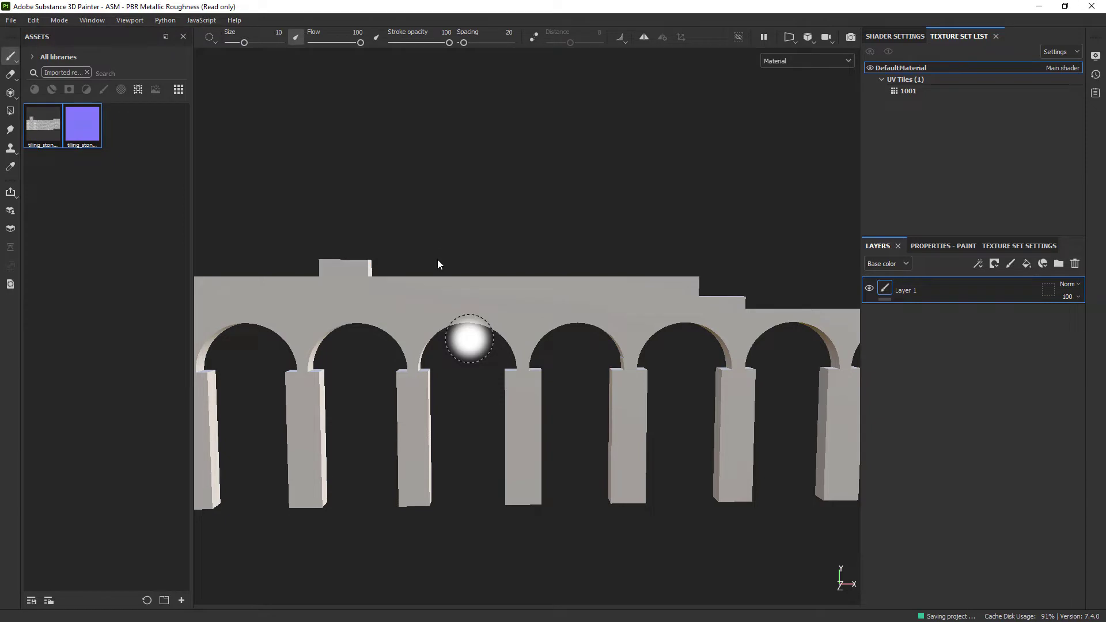
Replace the default paint layer with a new fill layer and show its material properties.
middle_click_drag(461, 287, 507, 263, "alt")
left_click(1075, 263)
left_click(1027, 263)
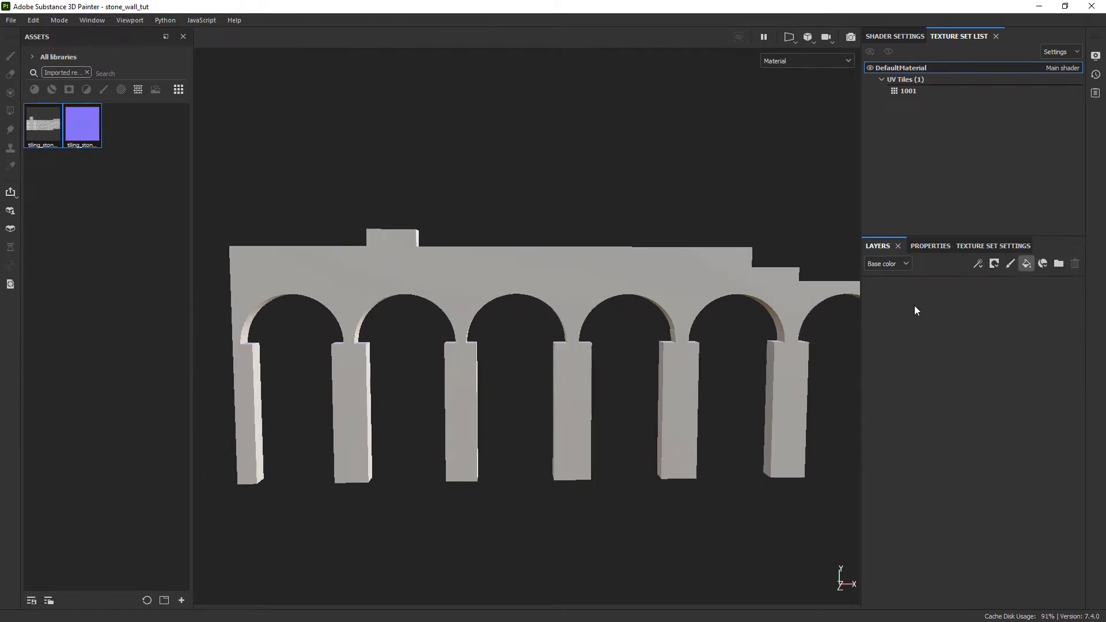
left_click(940, 246)
scroll(1075, 464, "down", 5)
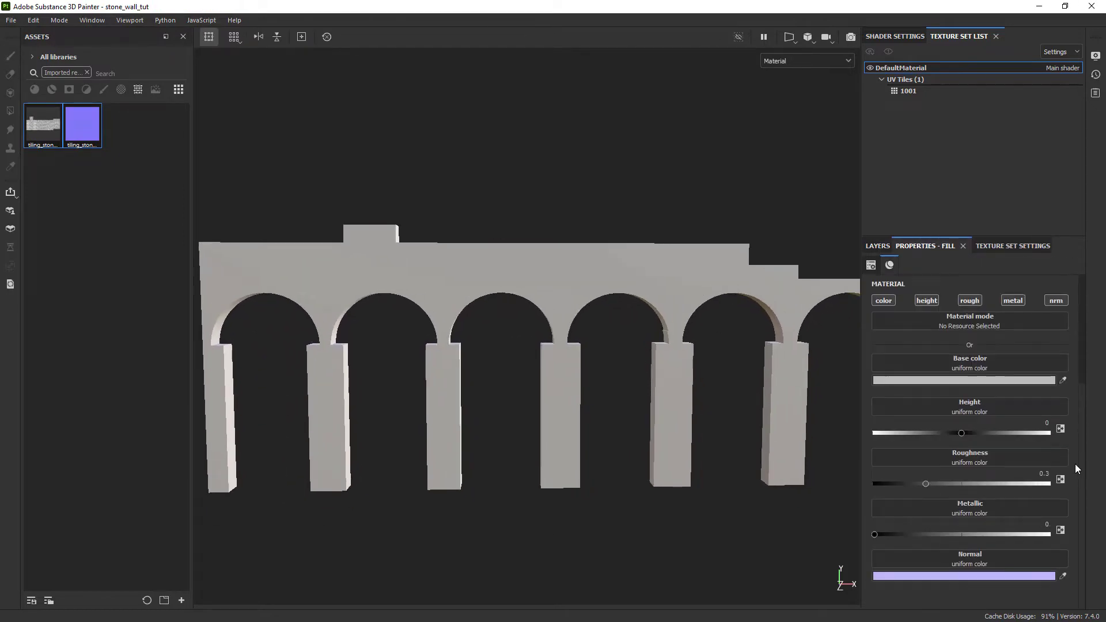
Assign tiling_stone_wall_height_v9 to the fill layer's height channel and tiling_stone_wall_normal_v01 to its normal channel.
left_click_drag(43, 123, 981, 409)
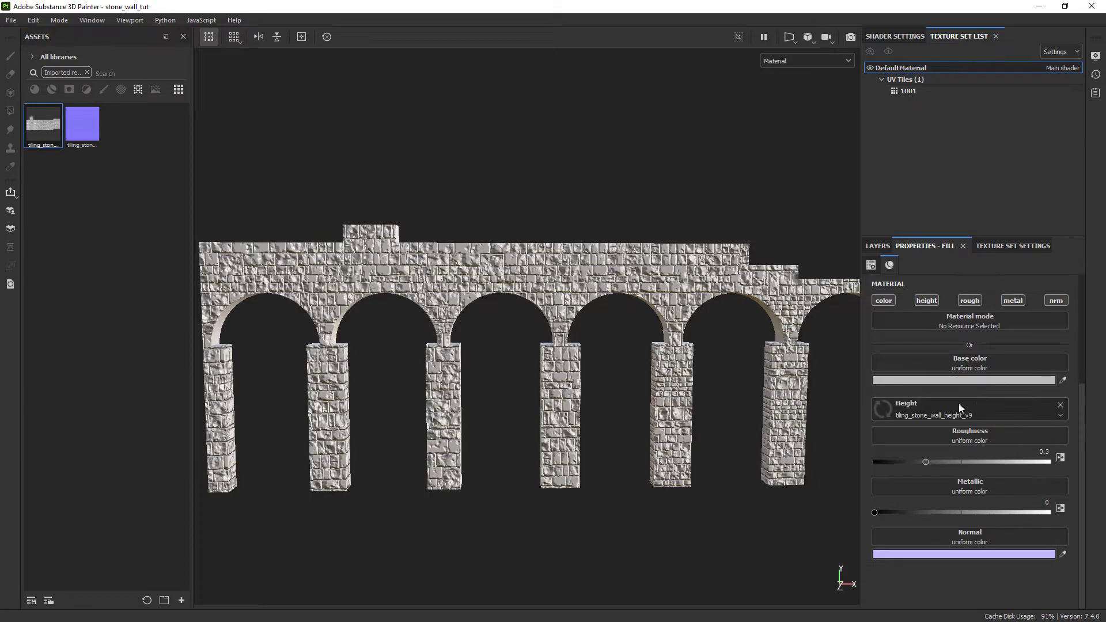
left_click_drag(82, 124, 968, 535)
scroll(545, 383, "up", 4)
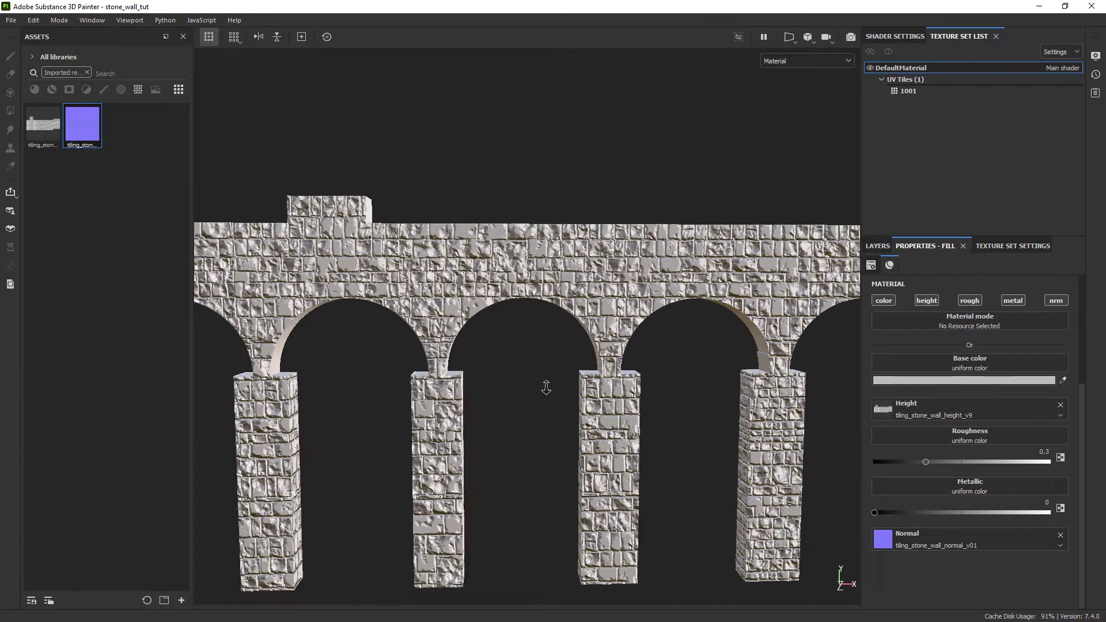
Display the height and normal channels separately and examine the tile seams above the arches in the height channel.
left_click(804, 60)
left_click(797, 122)
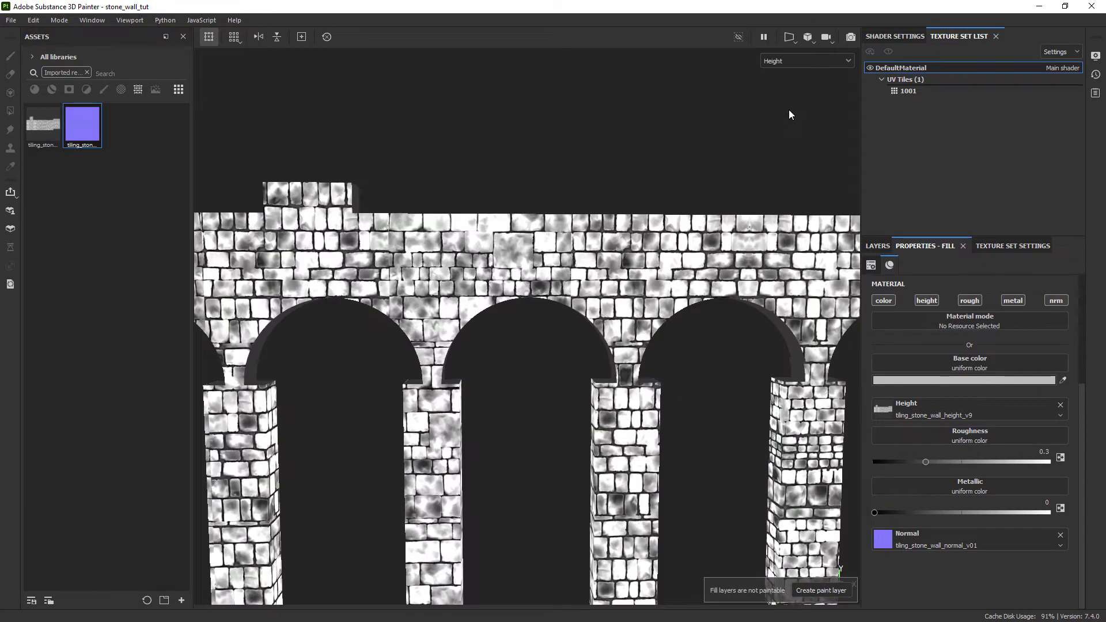
left_click(799, 61)
left_click(786, 154)
left_click(811, 62)
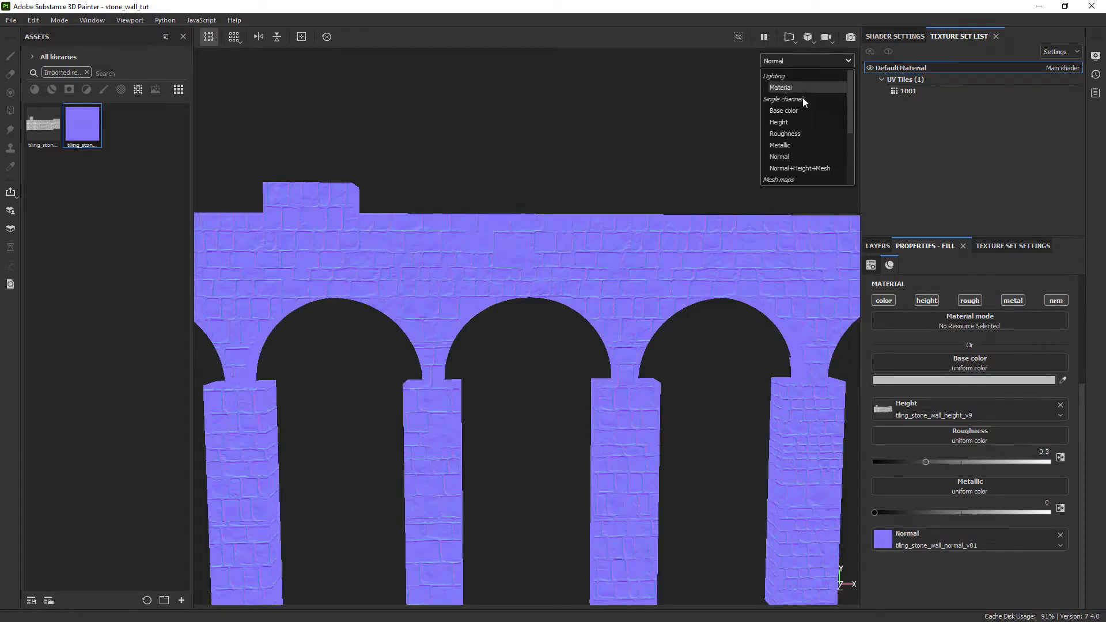
left_click(780, 121)
scroll(414, 225, "up", 5)
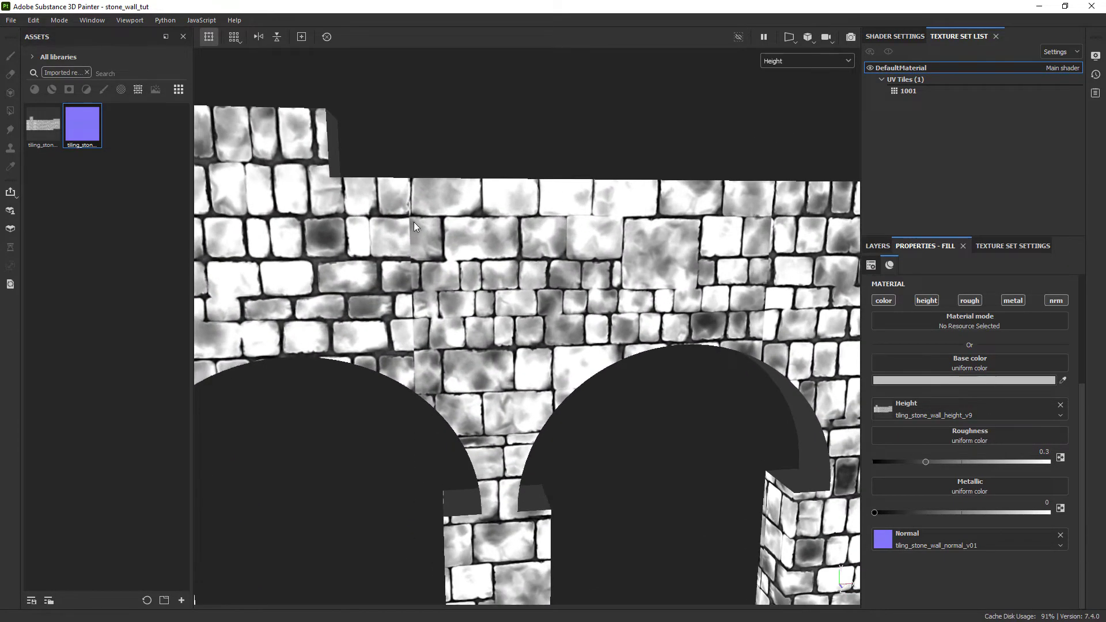
middle_click_drag(749, 269, 444, 276, "alt")
left_click_drag(443, 277, 426, 277, "alt")
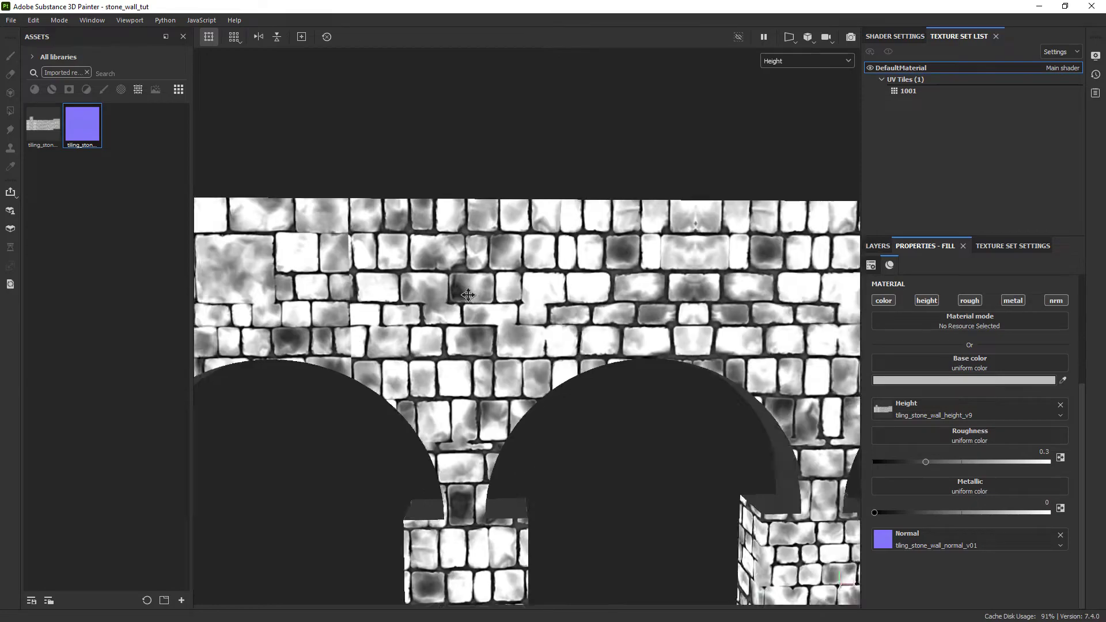
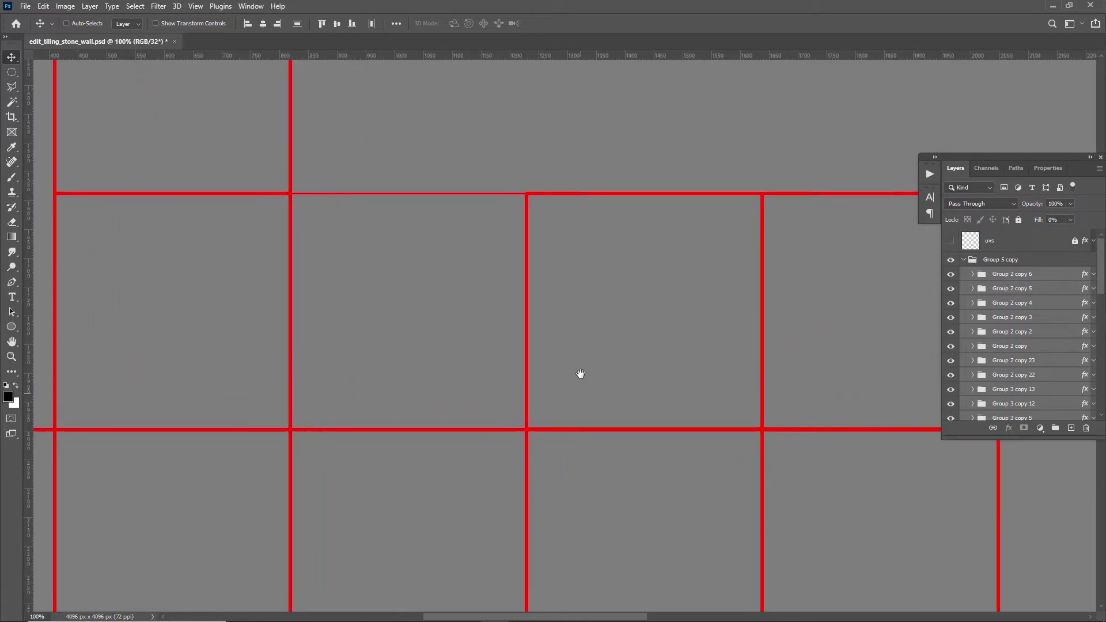
Switch to Photoshop and save a copy of the red tile outlines as the OpenEXR file tiling_stone_wall_limits_v2.exr.
key("ctrl+alt+s")
left_click(231, 281)
left_click(231, 312)
left_click(474, 136)
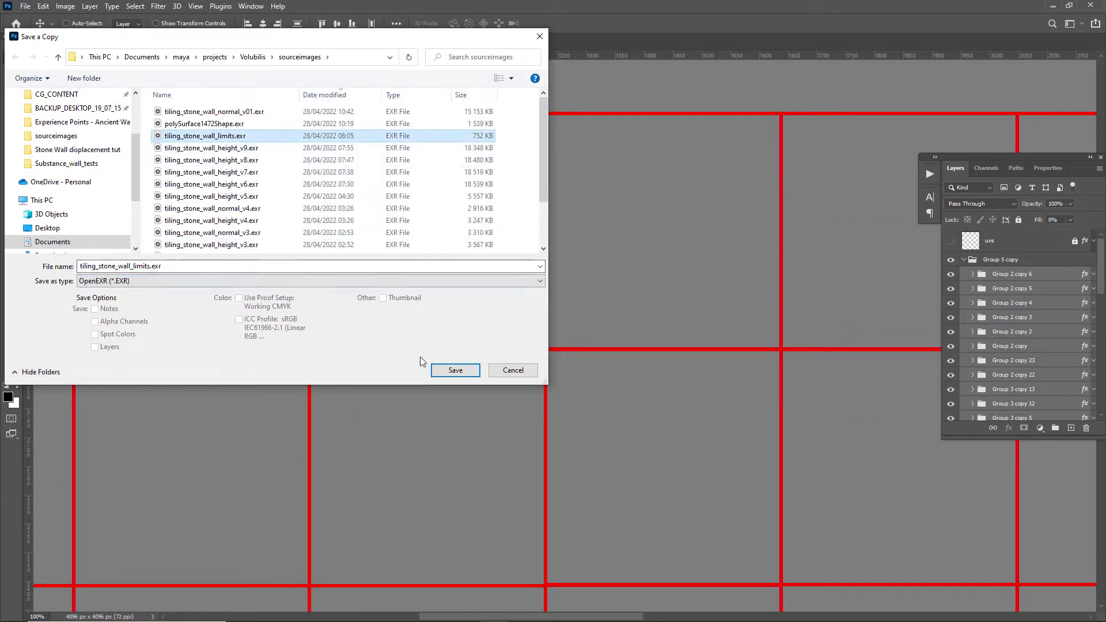
left_click(150, 266)
type("2")
key("Return")
key("Return")
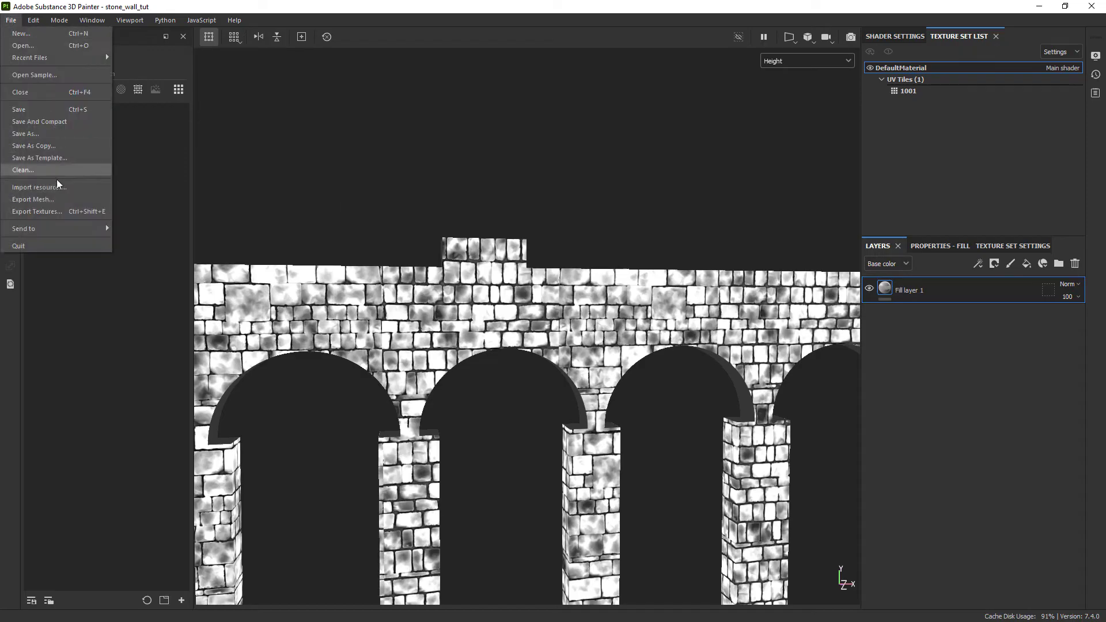
Switch to Substance 3D Painter and import tiling_stone_wall_limits_v2 as a texture resource.
left_click(60, 181)
double_click(531, 296)
double_click(553, 230)
left_click(689, 455)
left_click(686, 478)
left_click(648, 473)
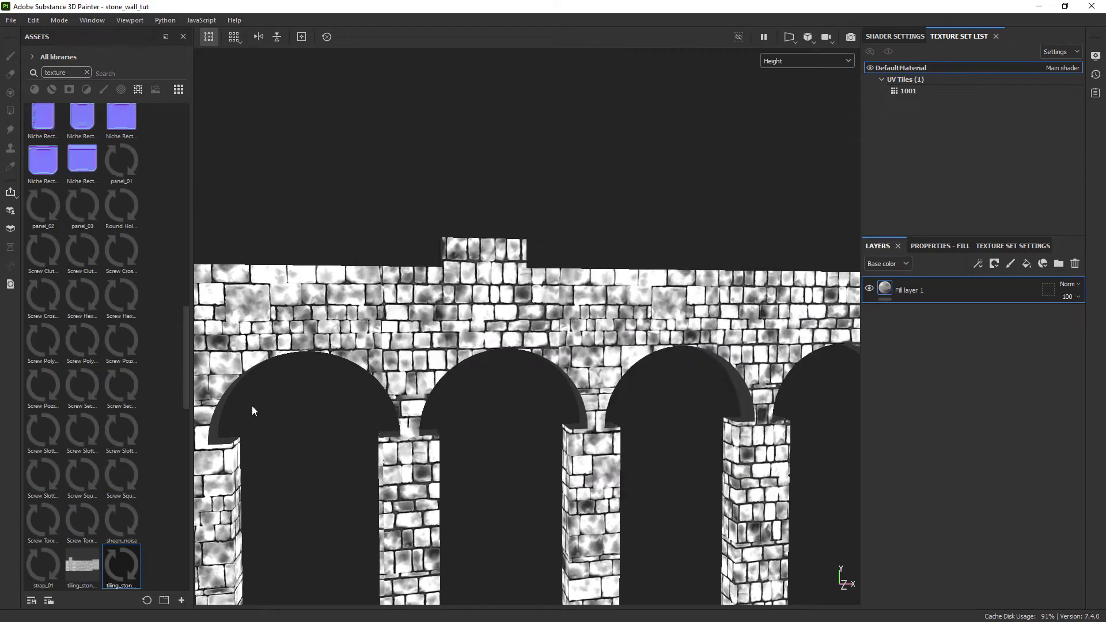
Add a second fill layer with only the color channel active and assign tiling_stone_wall_limits_v2 as its base color.
scroll(251, 409, "down", 4)
middle_click_drag(518, 369, 398, 369, "alt")
left_click(1026, 263)
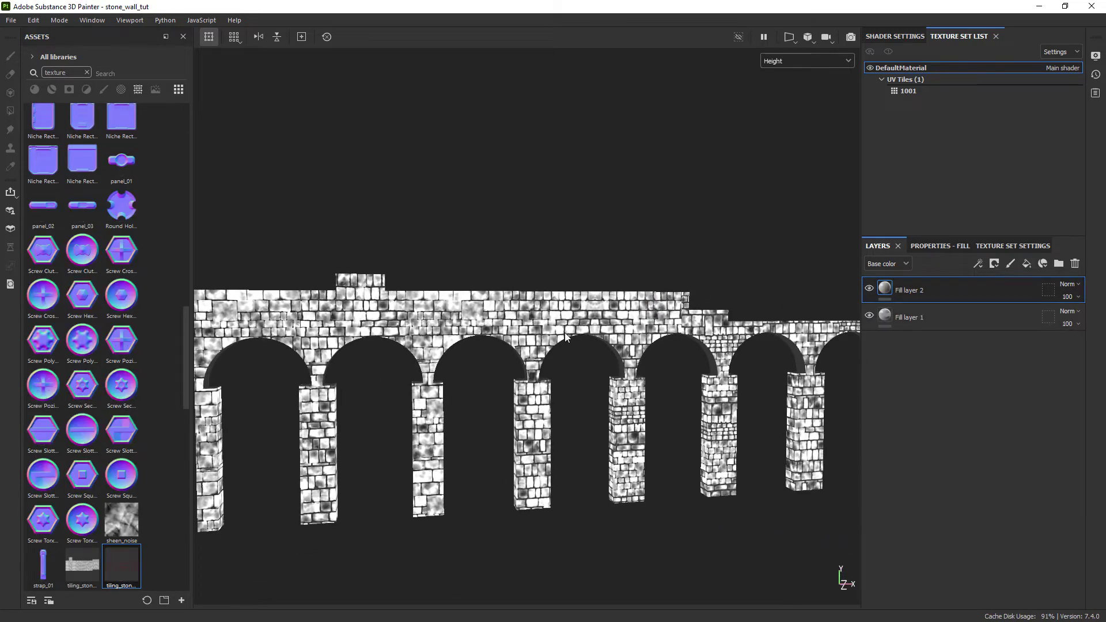
scroll(559, 349, "up", 1)
left_click(930, 246)
left_click(882, 316, "alt")
left_click_drag(121, 566, 958, 380)
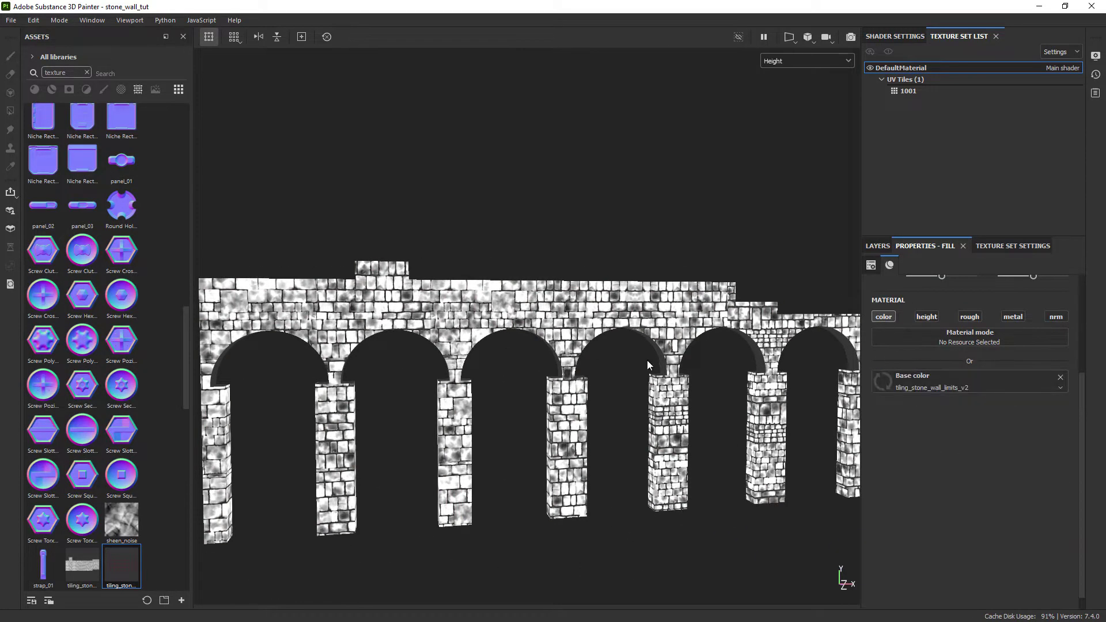
Display the full material and compare the tile seams around the raised block with Fill layer 2's red outlines shown and hidden.
key("m")
scroll(609, 334, "up", 4)
middle_click_drag(369, 305, 680, 305, "alt")
left_click(877, 246)
scroll(729, 177, "up", 2)
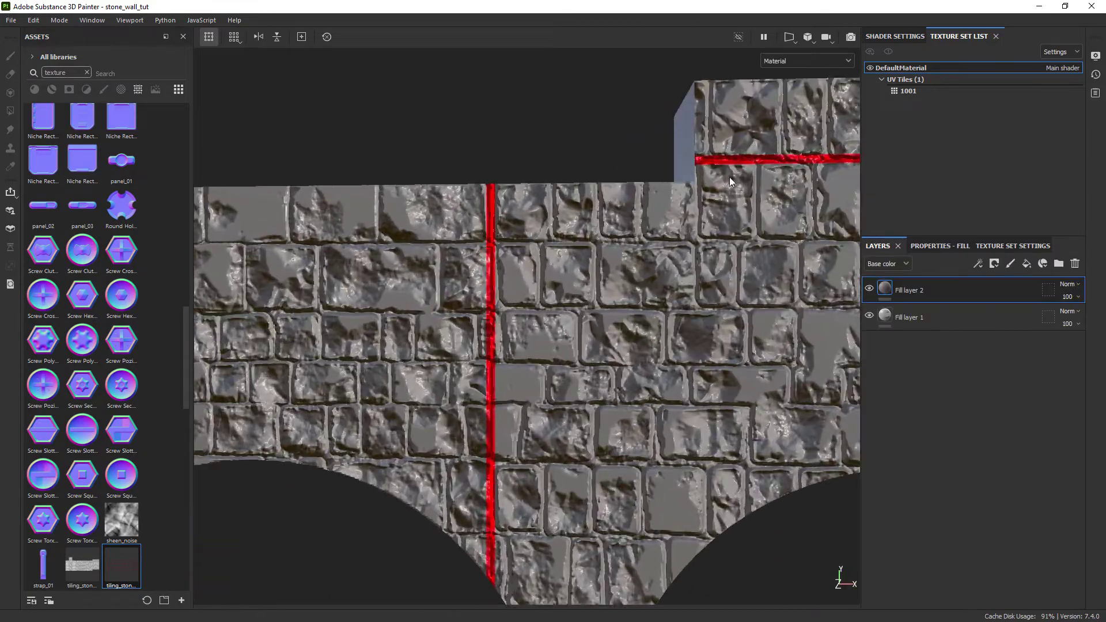
left_click(868, 291)
left_click(868, 292)
left_click(870, 292)
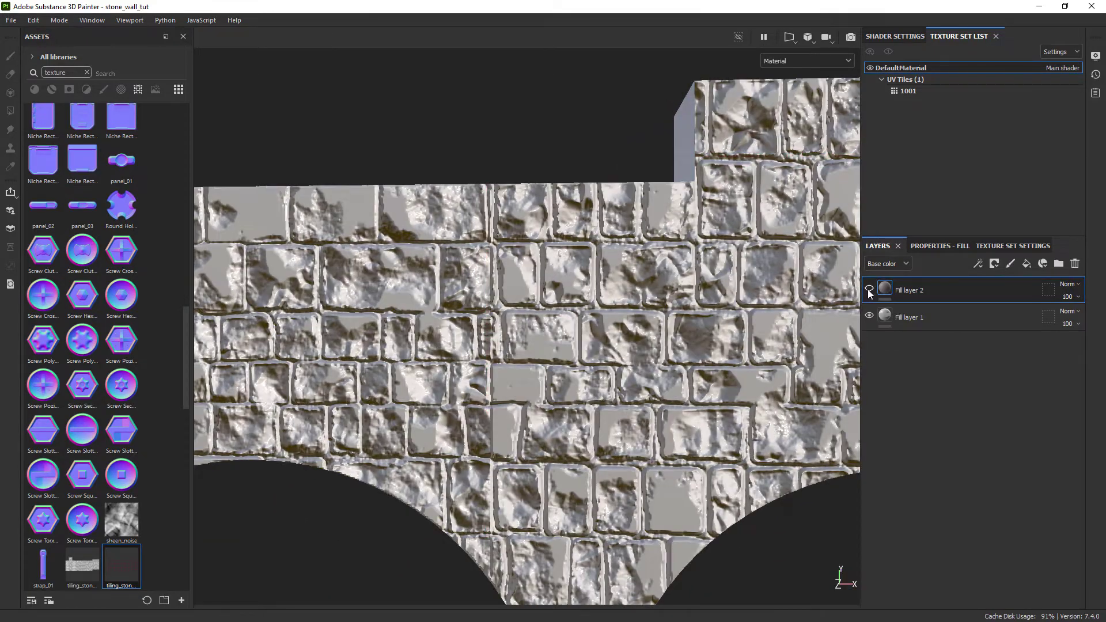
left_click(867, 290)
middle_click_drag(806, 259, 532, 293, "alt")
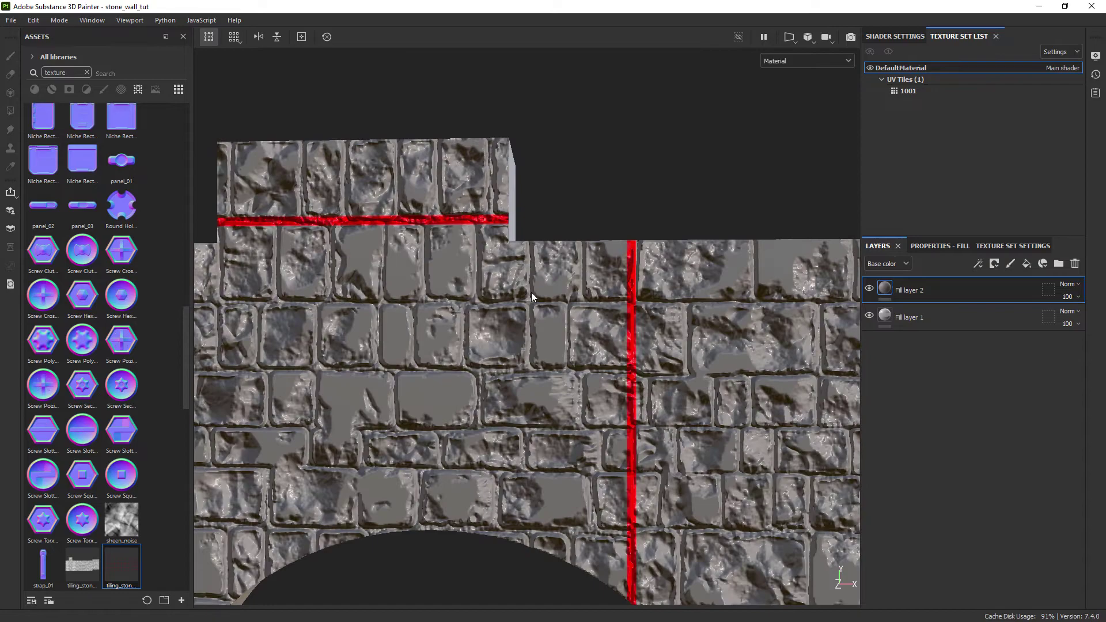
left_click(869, 290)
left_click(869, 290)
Compare the stone seams farther along the wall with and without the red outlines, leaving Fill layer 2 hidden.
middle_click_drag(821, 305, 659, 265, "alt")
middle_click_drag(835, 340, 595, 323, "alt")
scroll(645, 304, "down", 3)
scroll(595, 322, "up", 2)
left_click(871, 289)
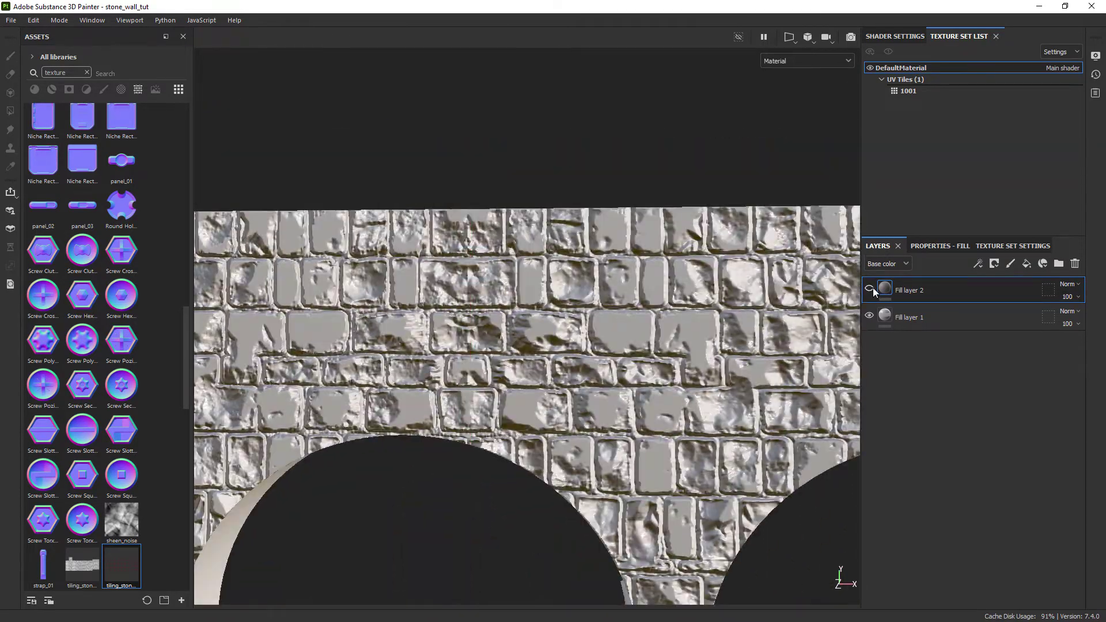
left_click(871, 288)
left_click(870, 288)
scroll(403, 402, "down", 4)
middle_click_drag(326, 421, 476, 340, "alt")
scroll(477, 340, "up", 2)
Add a paint effect to Fill layer 1.
left_click(899, 316)
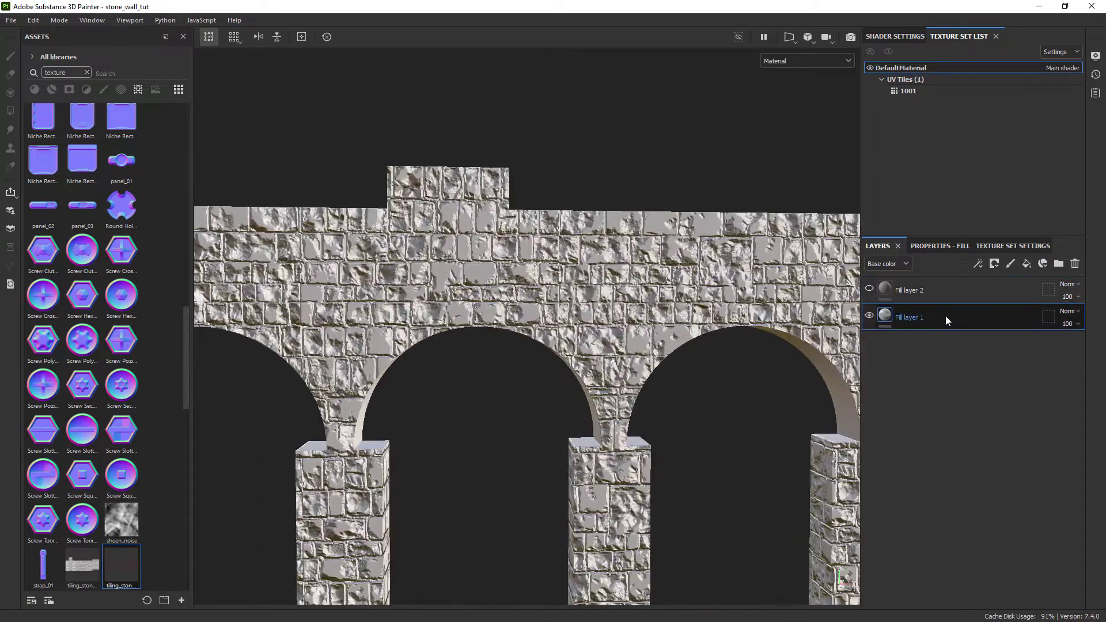
right_click(946, 317)
left_click(973, 420)
scroll(549, 344, "up", 1)
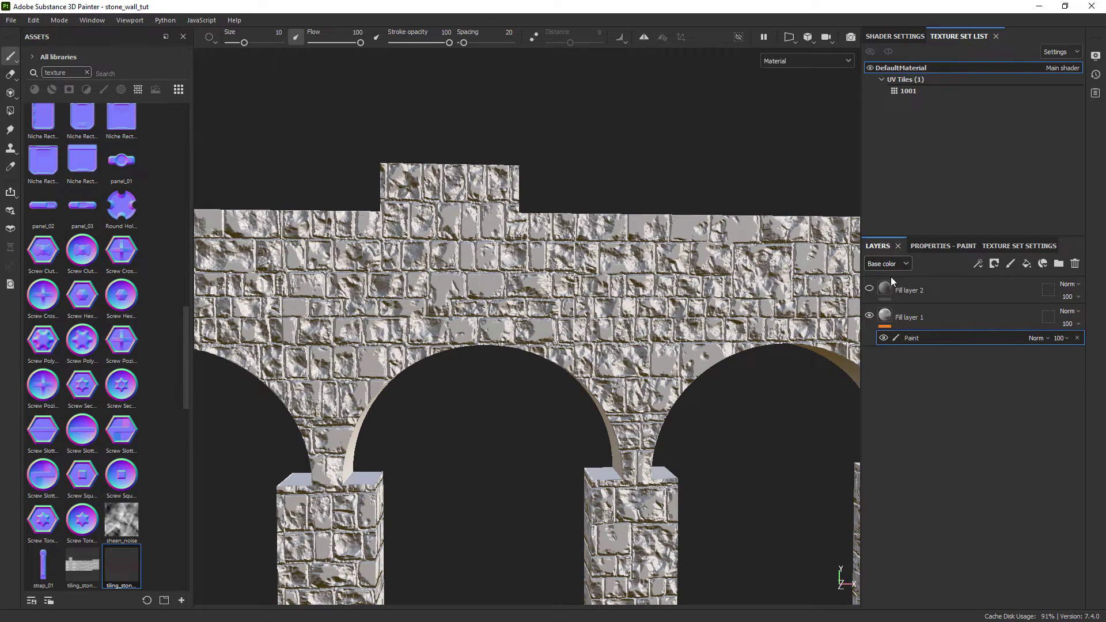
Set the Paint effect's blending mode to Passthrough for the Base color, Height and Roughness channels.
left_click(1036, 338)
left_click(1052, 49)
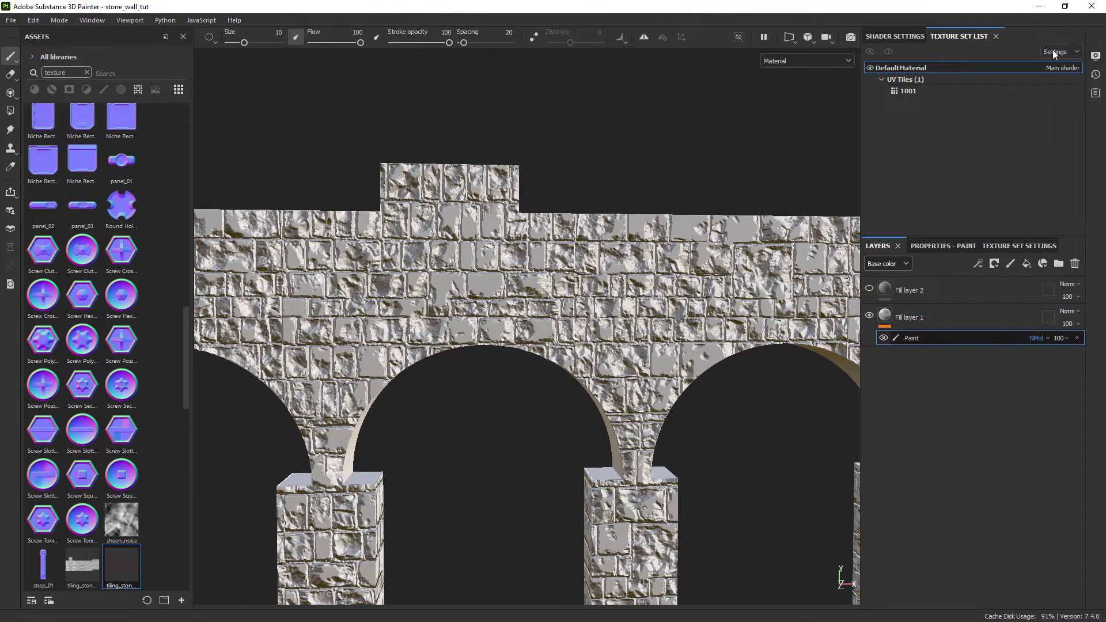
left_click(886, 290)
left_click(1039, 338)
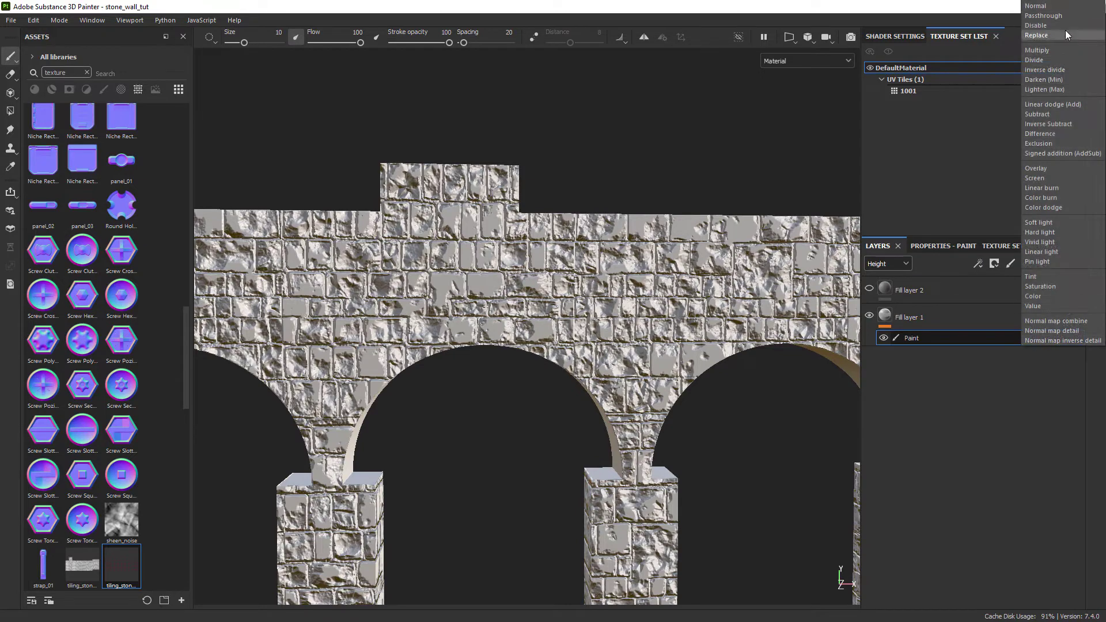
left_click(1023, 13)
left_click(892, 302)
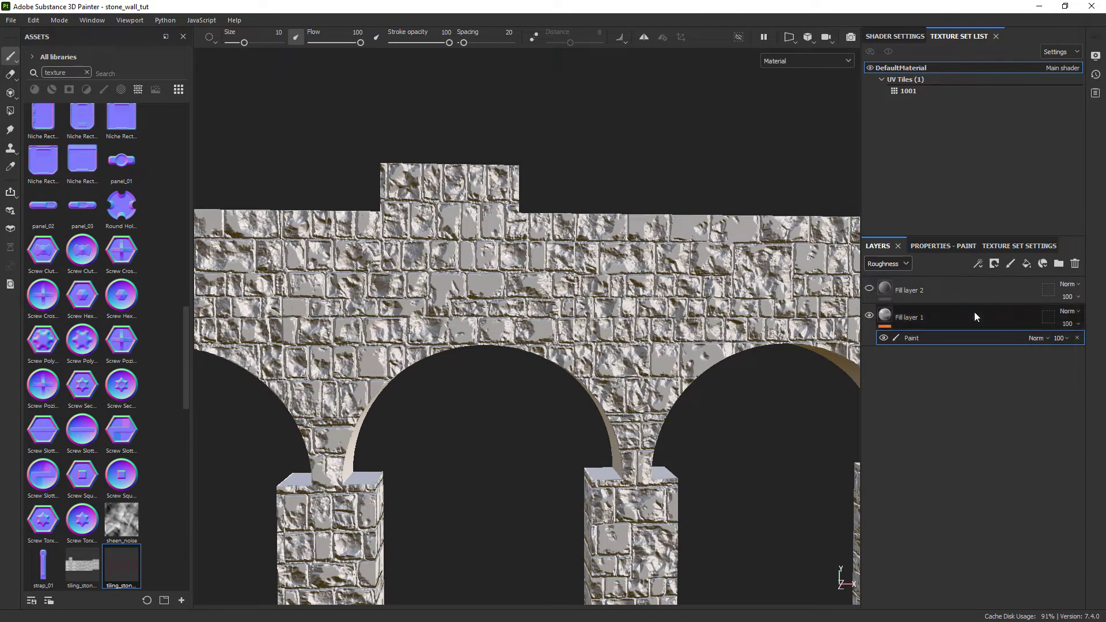
left_click(1035, 338)
left_click(1059, 16)
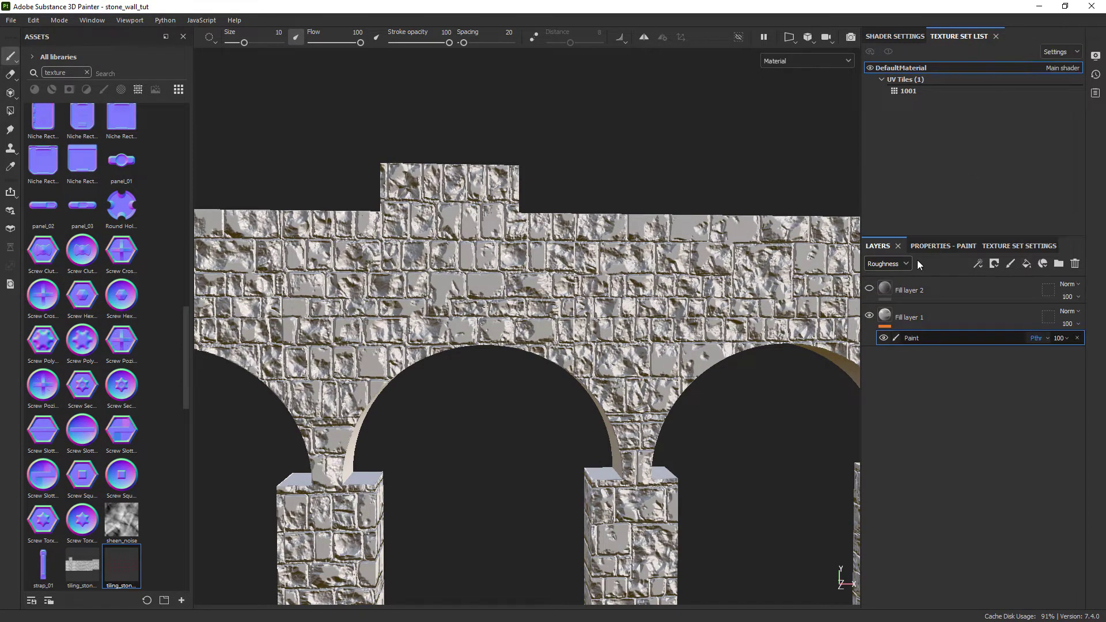
Set the Paint effect's blending mode to Passthrough for the Metallic and Normal channels.
left_click(898, 263)
left_click(916, 314)
left_click(1037, 338)
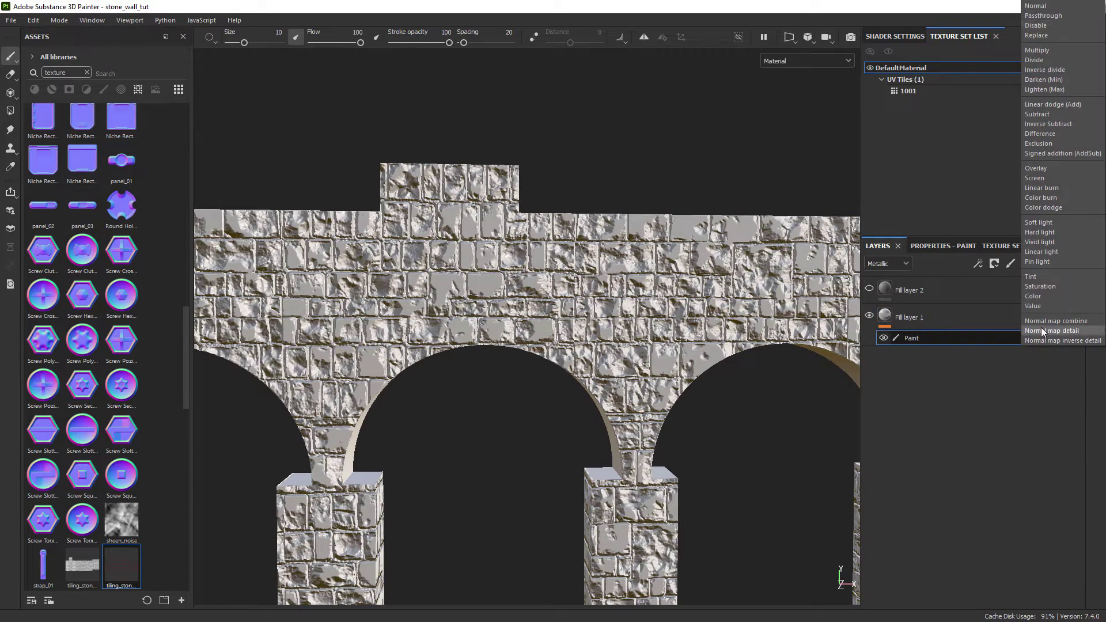
left_click(1059, 16)
left_click(887, 324)
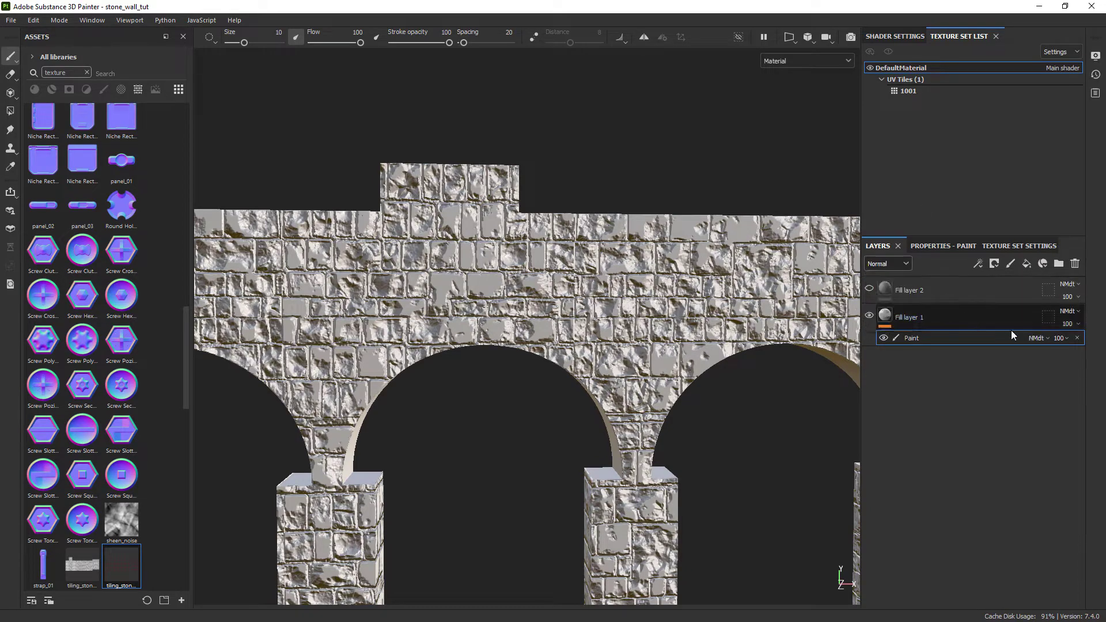
left_click(1044, 338)
left_click(1060, 17)
Check the Paint effect's blending mode in every channel, ending on Base color.
left_click(896, 267)
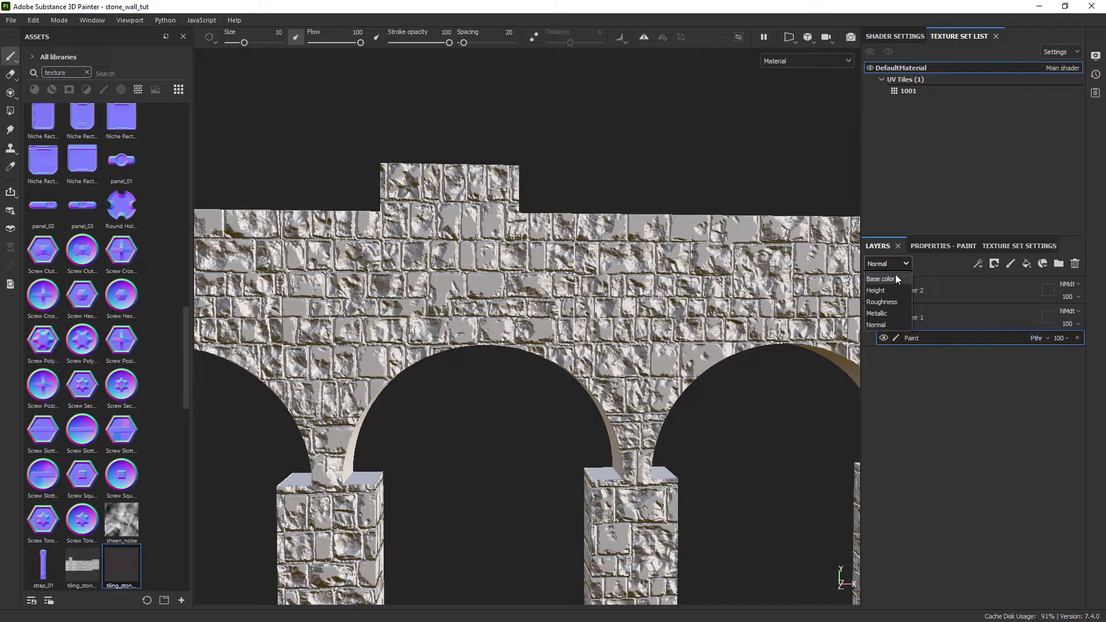
left_click(889, 291)
left_click(896, 268)
left_click(892, 301)
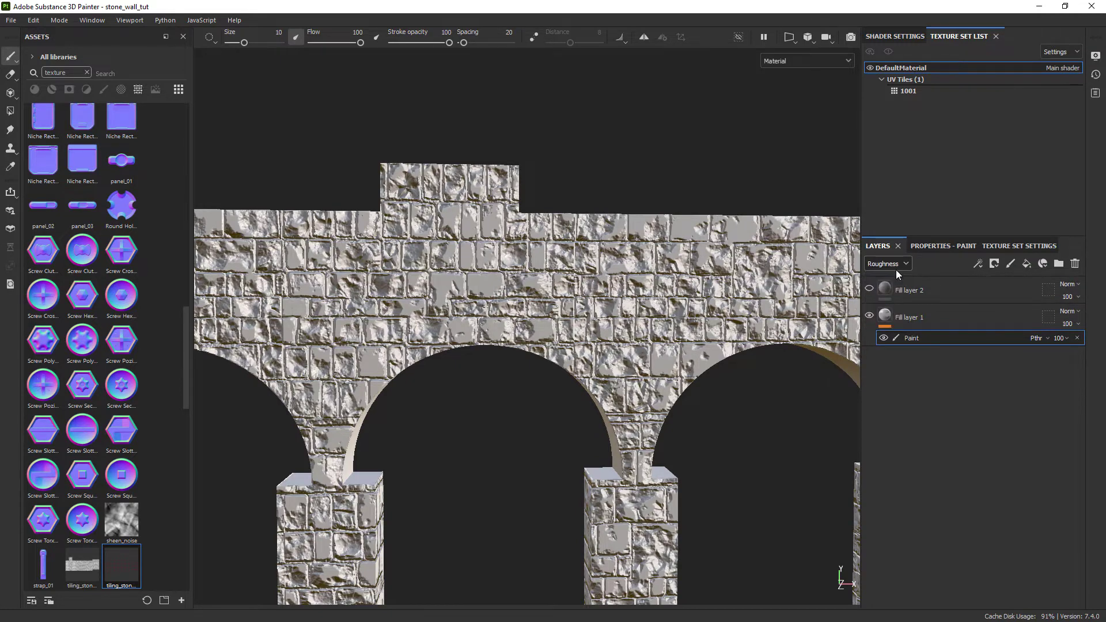
left_click(897, 269)
left_click(891, 313)
left_click(892, 316)
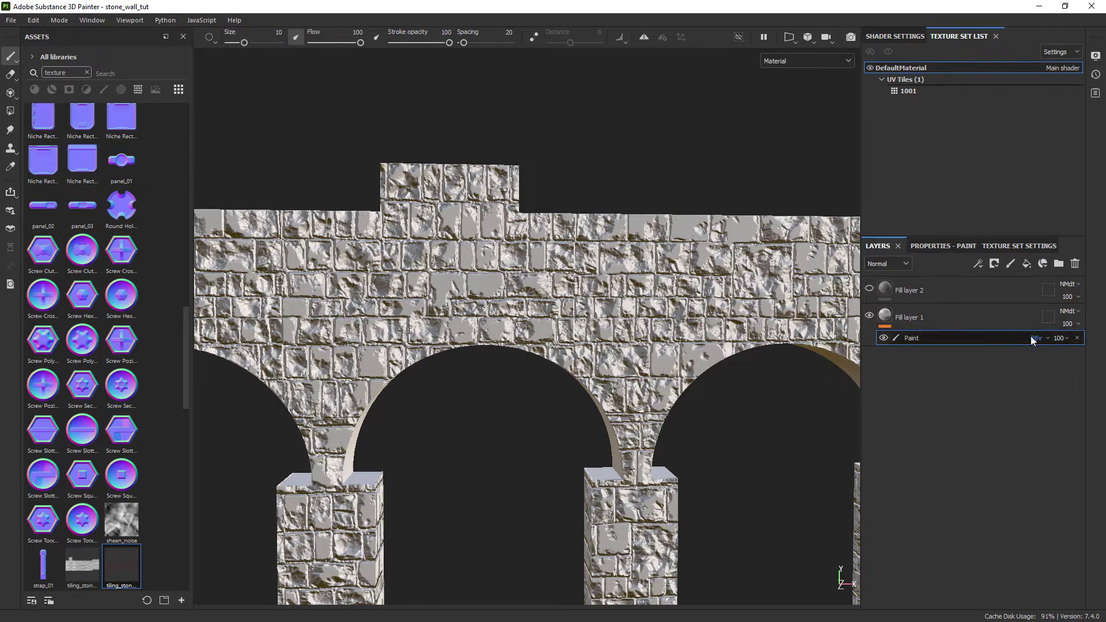
left_click(887, 264)
left_click(881, 279)
Switch to the 2D UV view and display only the Height channel of the wall.
right_click_drag(594, 373, 607, 326, "alt")
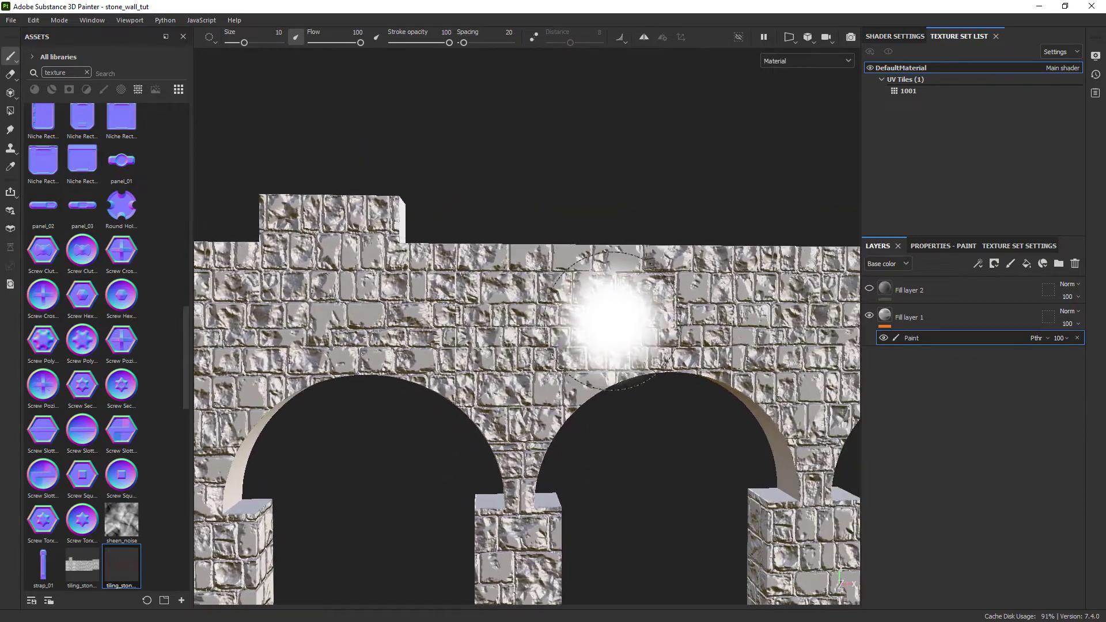
key("F3")
middle_click_drag(643, 279, 356, 437, "alt")
right_click_drag(666, 288, 644, 248, "alt")
middle_click_drag(644, 248, 540, 303, "alt")
left_click(824, 62)
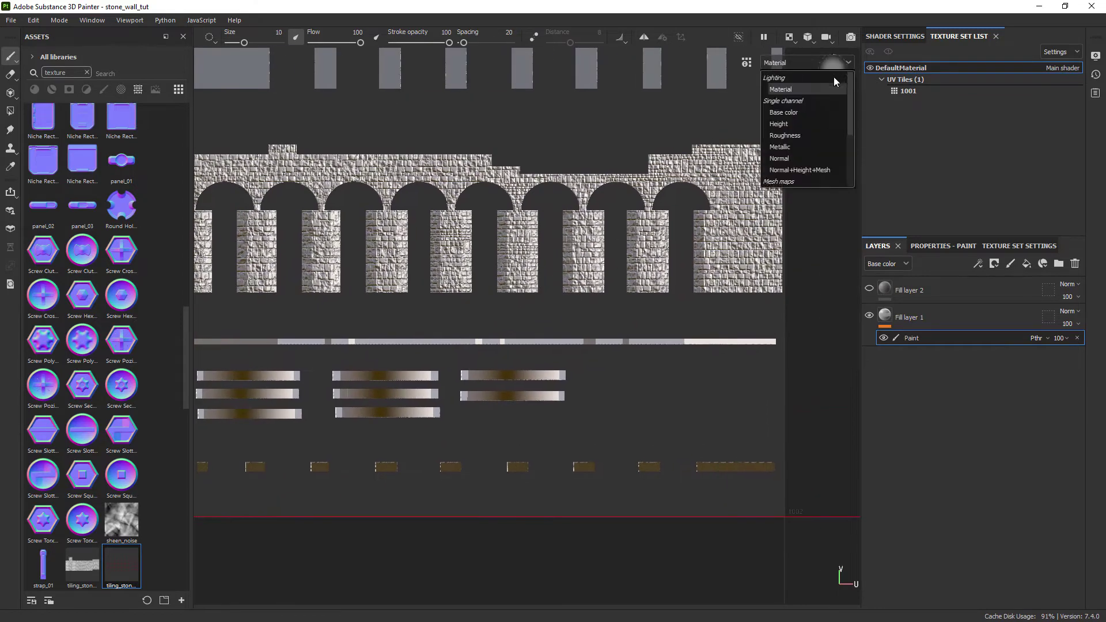
left_click(809, 122)
scroll(404, 237, "up", 3)
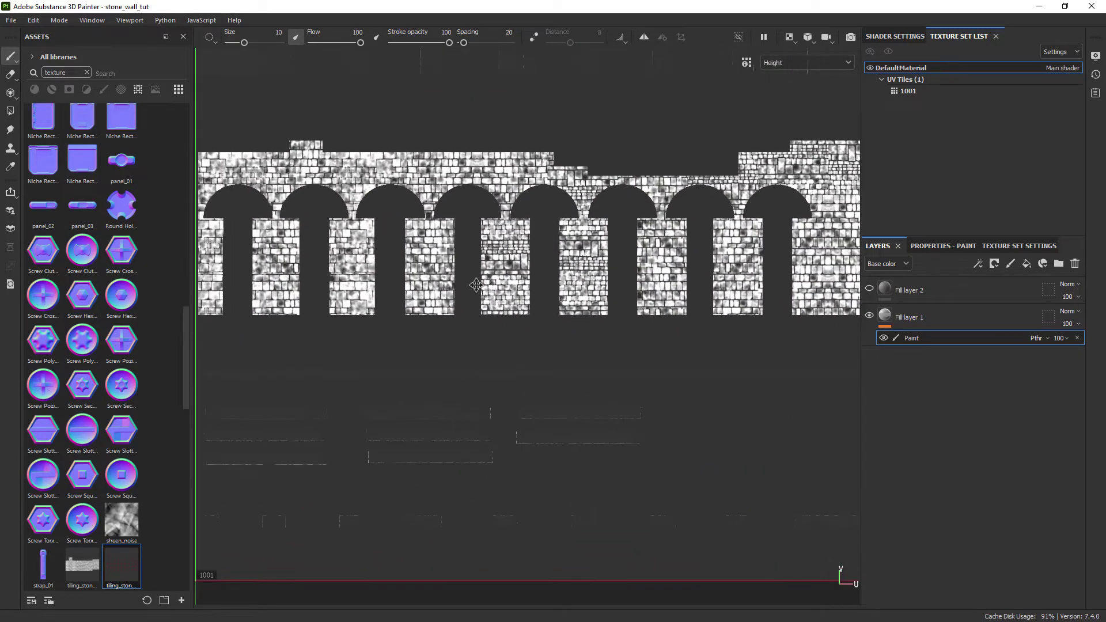
Activate the Clone tool with a brush size of 0.42 and make sure only its height and nrm material channels are active.
scroll(383, 246, "up", 5)
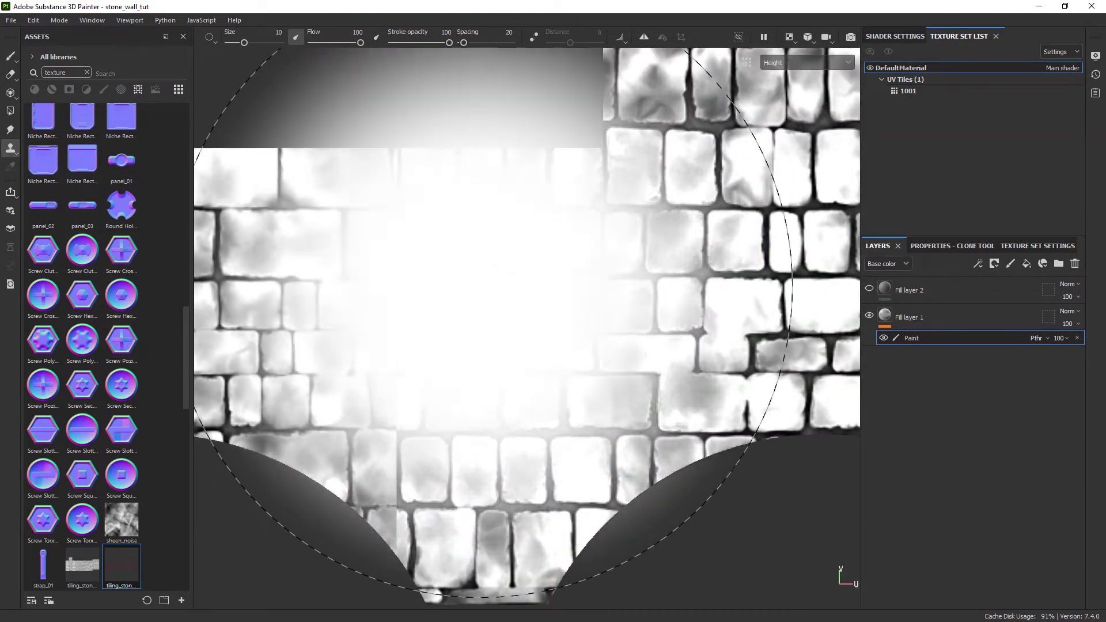
mouse_move(470, 283)
right_mouse_down("ctrl")
mouse_move(391, 283)
mouse_move(437, 270)
mouse_move(425, 262)
right_mouse_up("ctrl")
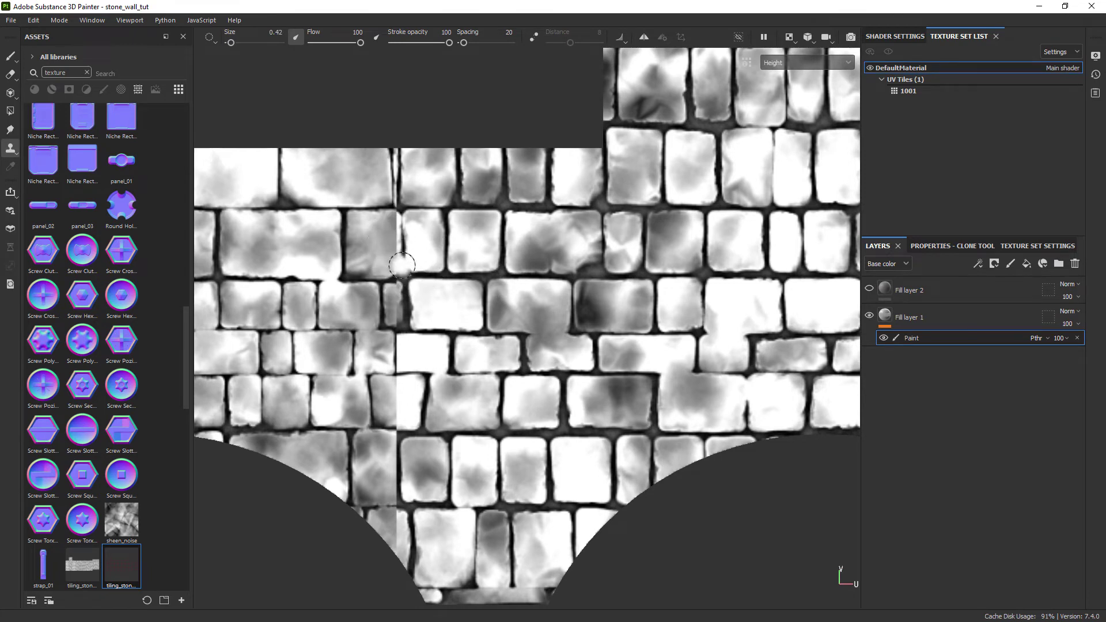
scroll(401, 265, "up", 3)
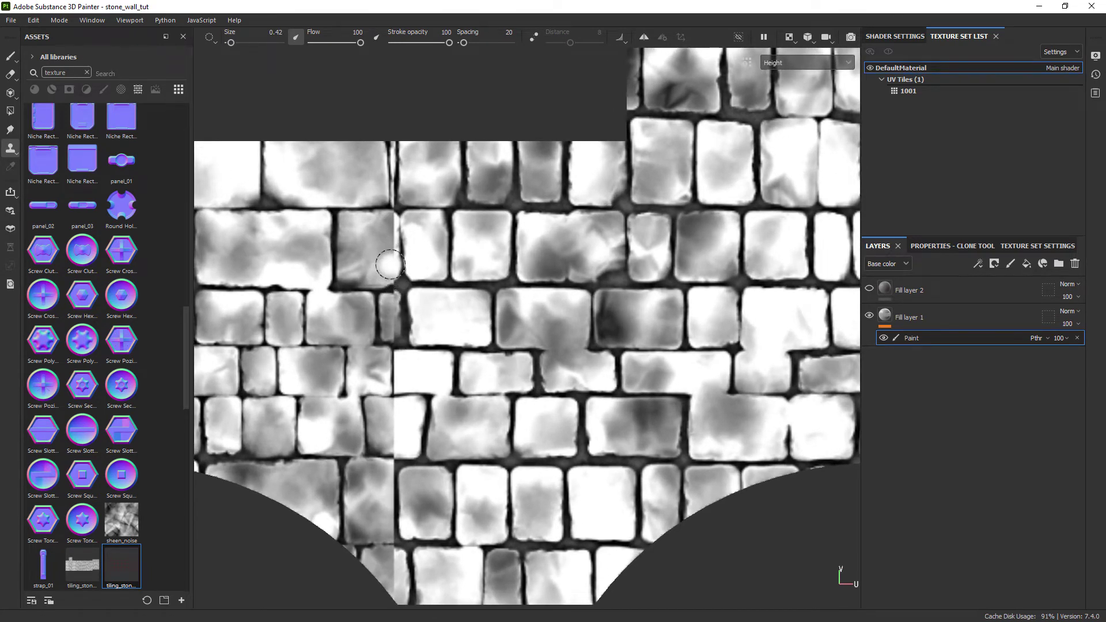
scroll(390, 264, "up", 1)
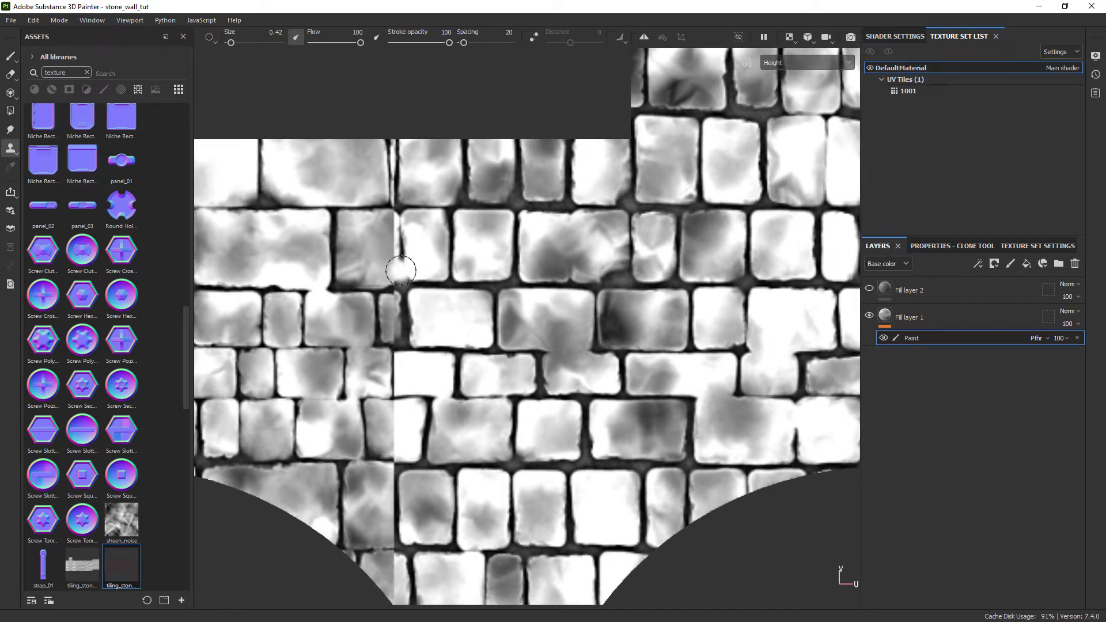
left_click(959, 246)
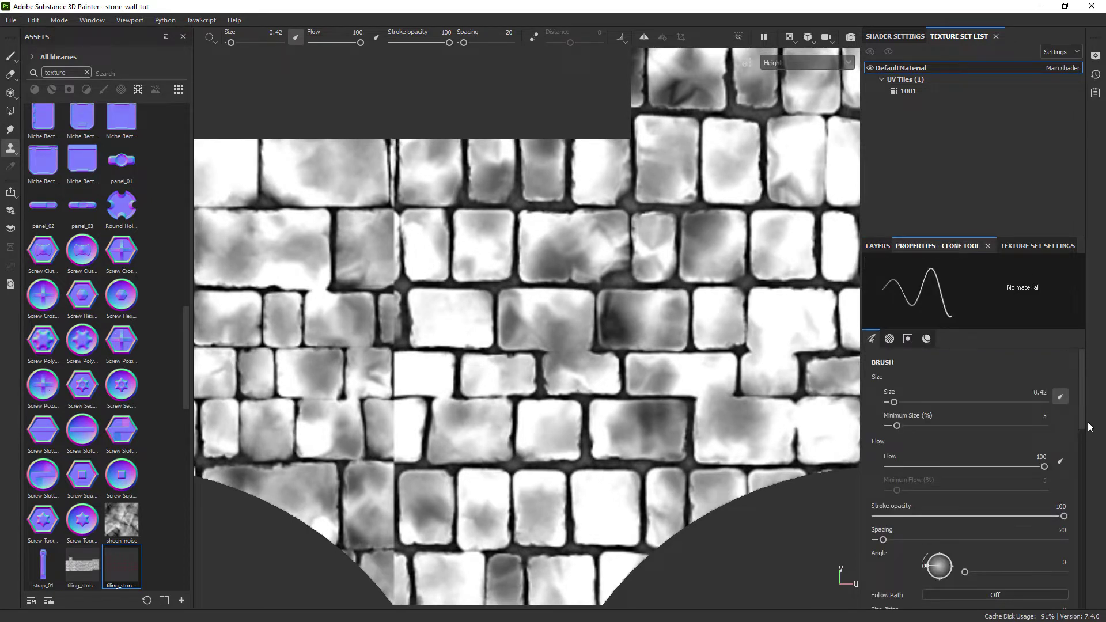
left_click_drag(1080, 397, 1066, 559)
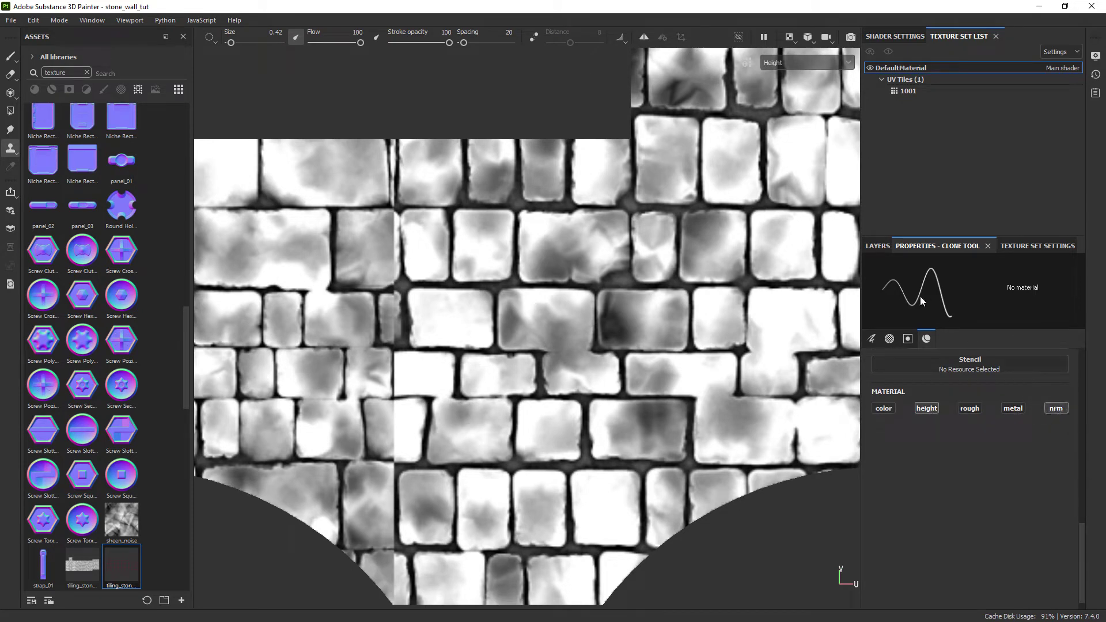
left_click(878, 246)
Clone stone texture over the vertical seam crossing the cut-off stone in the wall's second row.
scroll(736, 338, "up", 2)
scroll(388, 264, "up", 2)
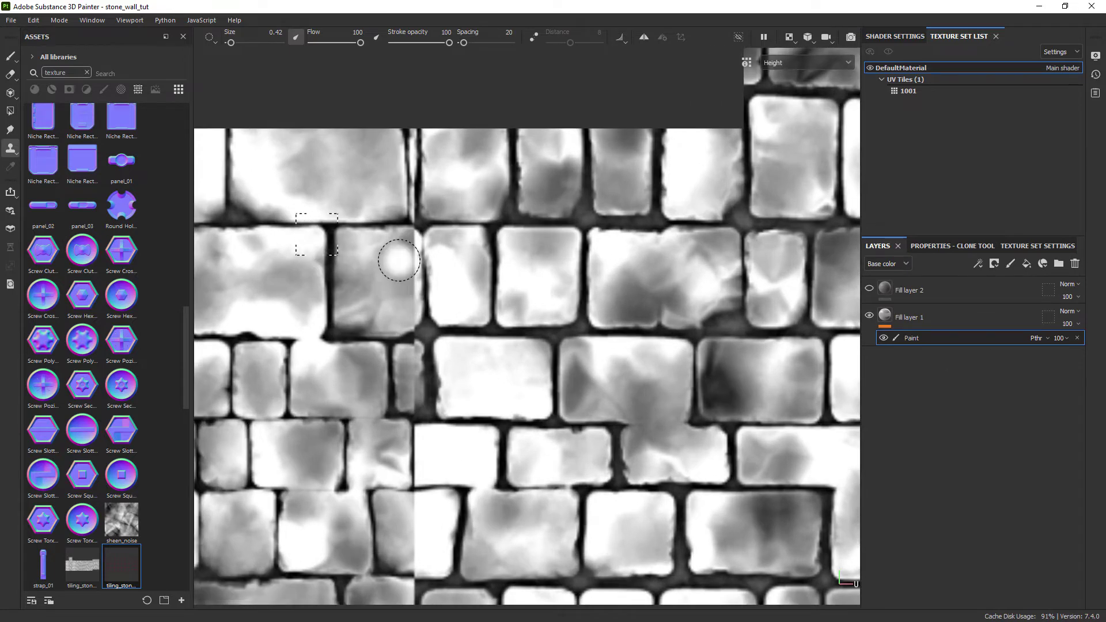
mouse_move(398, 260)
left_mouse_down()
mouse_move(398, 293)
mouse_move(375, 308)
left_mouse_up()
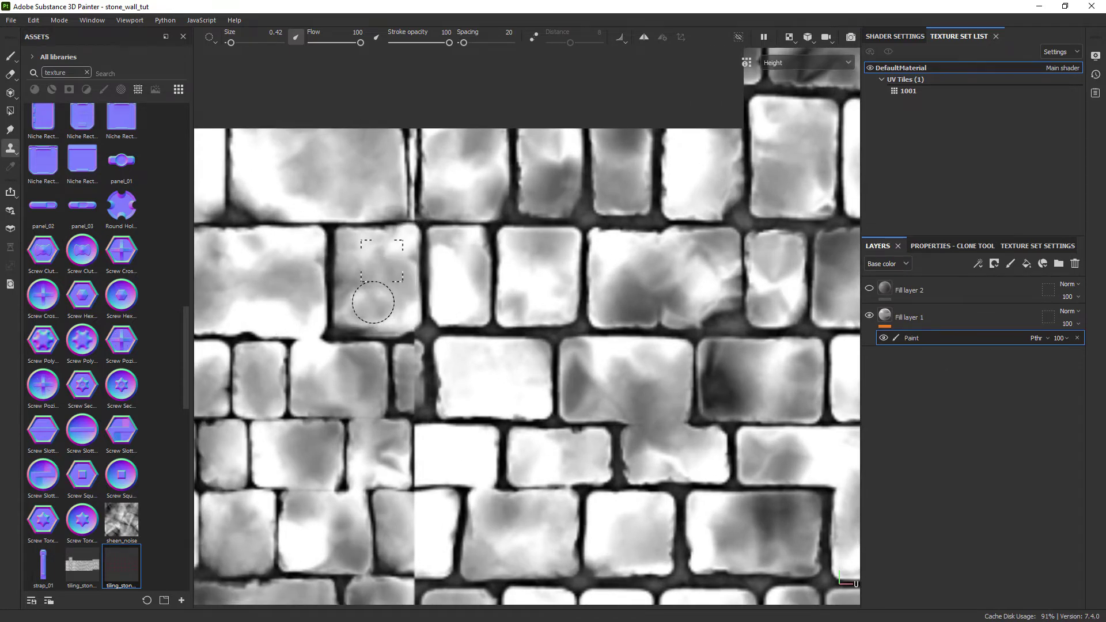
scroll(507, 346, "down", 2)
Display the Normal channel to check the cloned stone there, and return to the Height channel.
key("1")
left_click(815, 65)
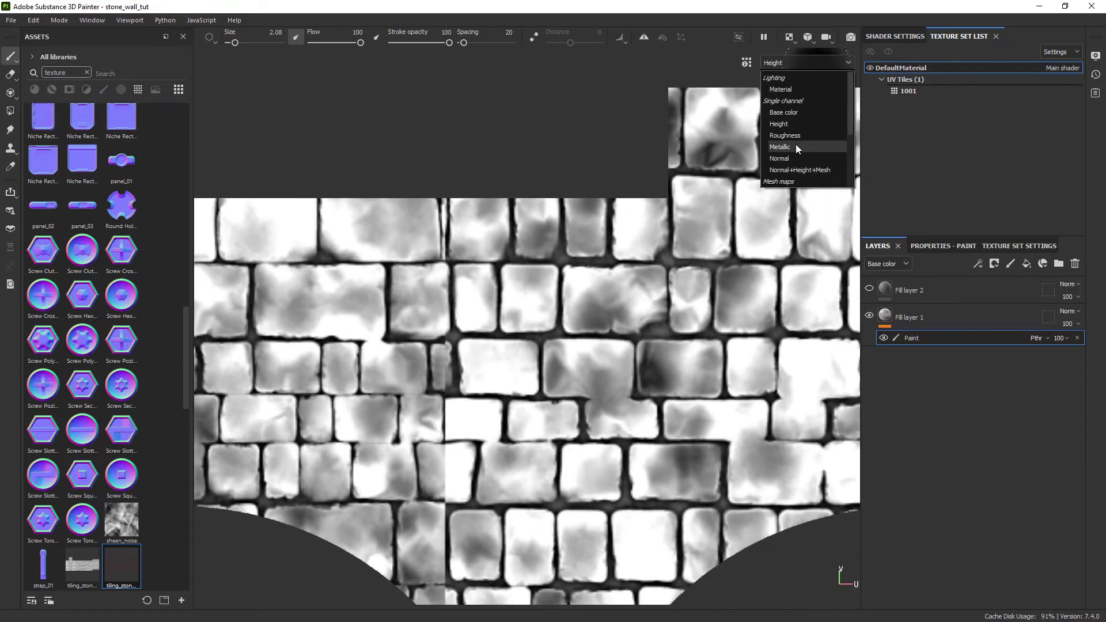
left_click(789, 158)
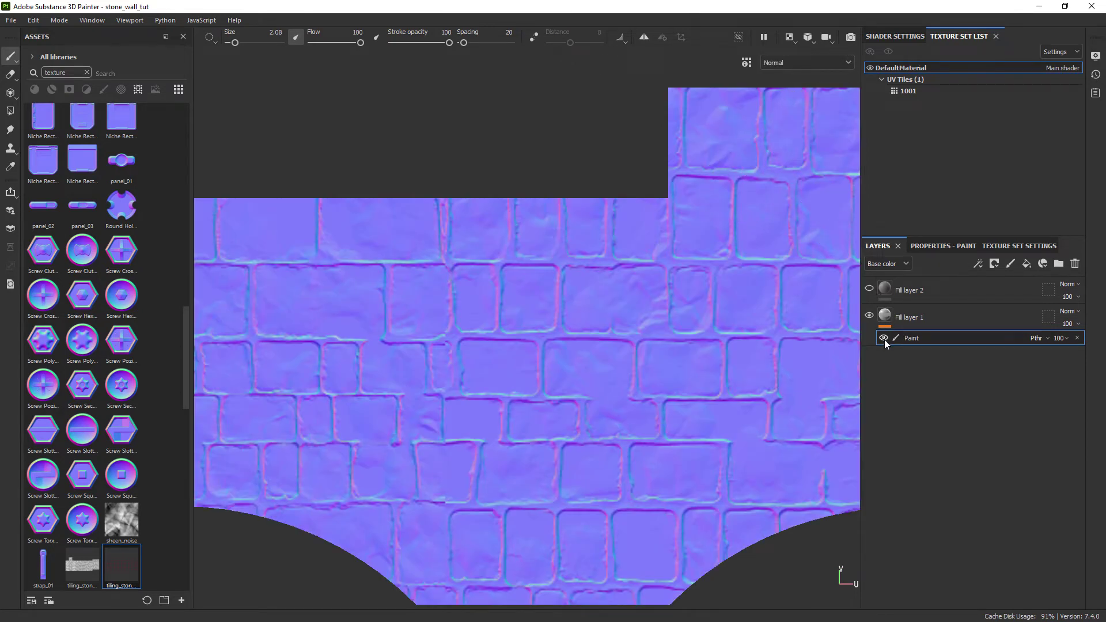
left_click(806, 62)
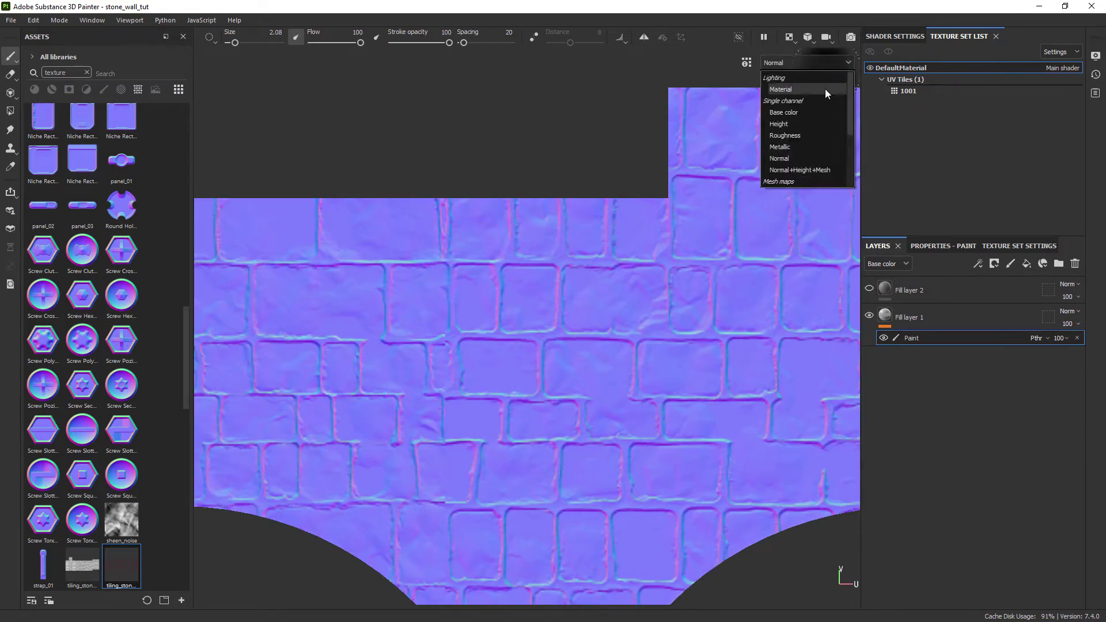
left_click(789, 123)
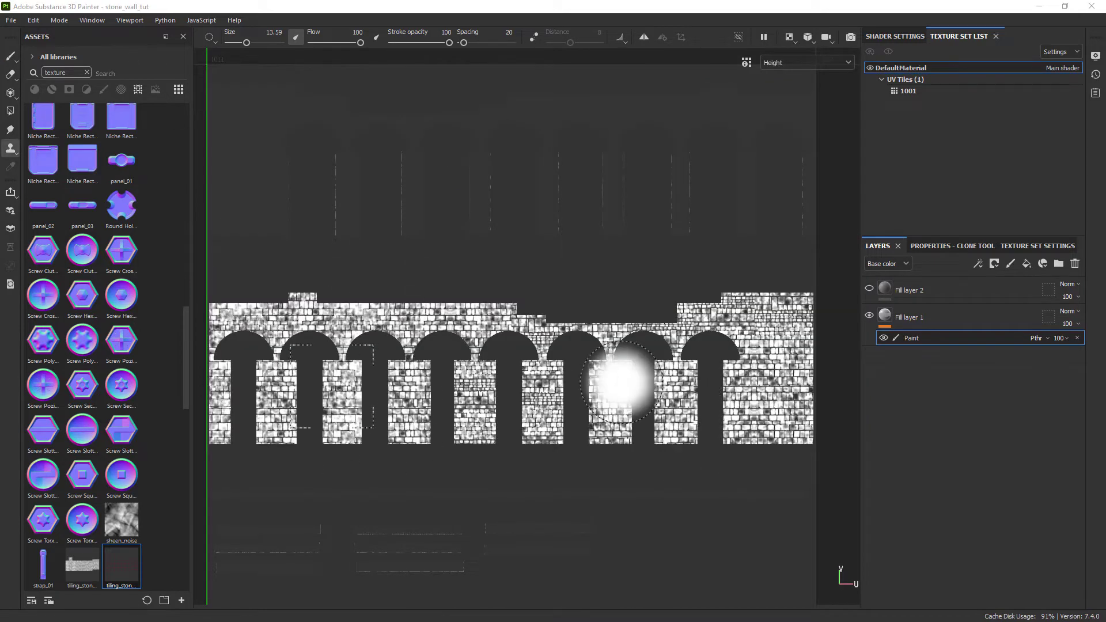
Try to clone stone texture across the arches and pillars near the wall's wide end with a 13.59 brush.
key("v")
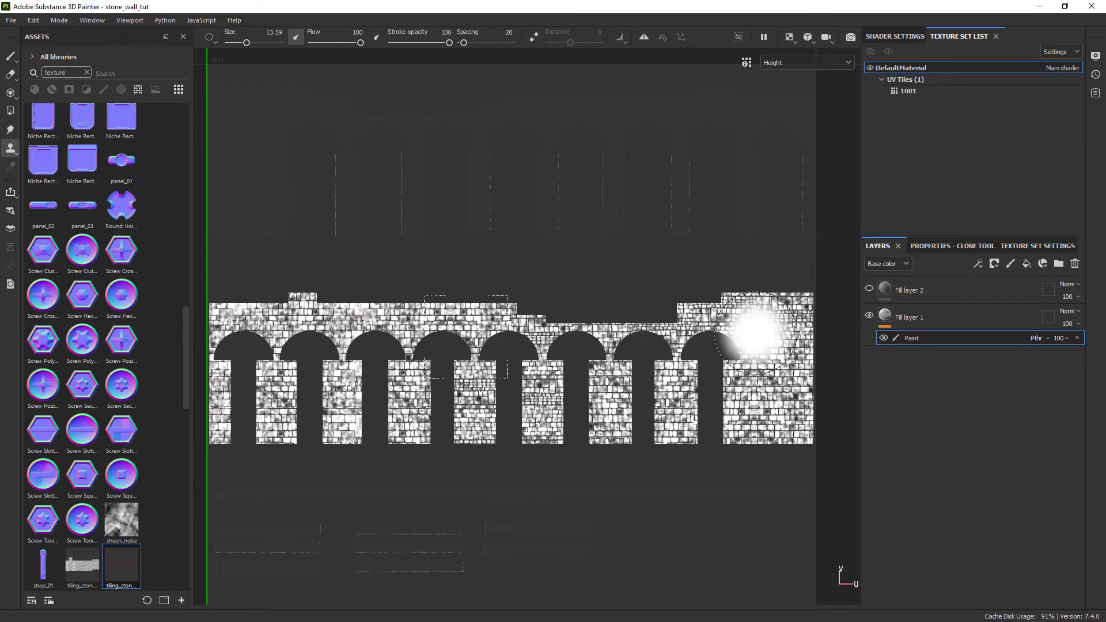
mouse_move(755, 332)
left_mouse_down()
mouse_move(758, 432)
mouse_move(716, 326)
mouse_move(758, 367)
mouse_move(637, 343)
left_mouse_up()
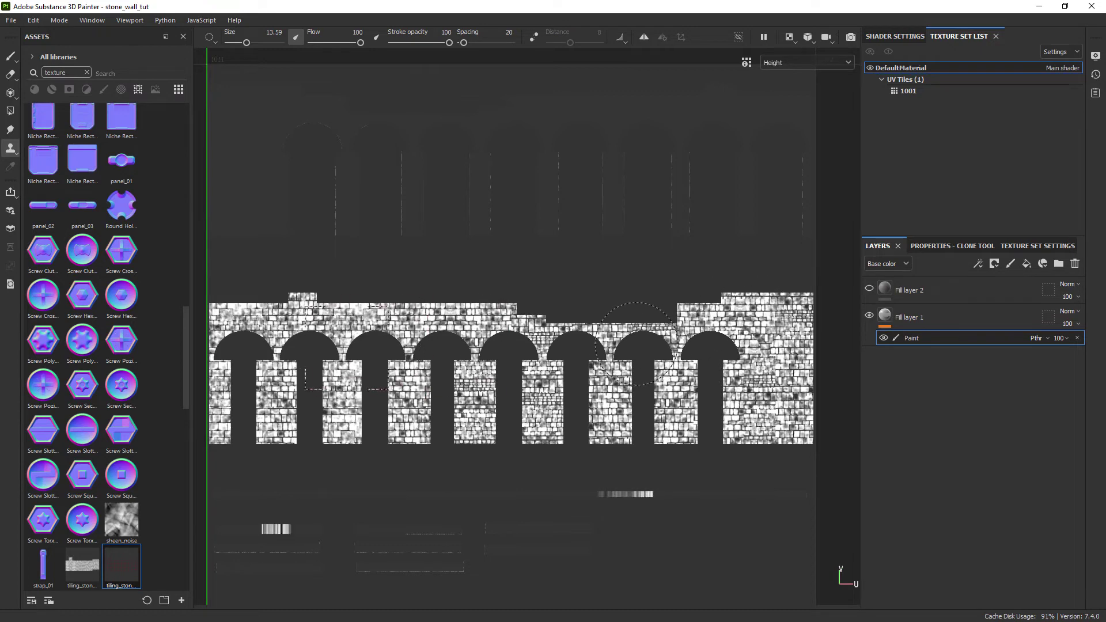
left_click_drag(570, 375, 755, 404)
right_click_drag(337, 184, 337, 183, "ctrl")
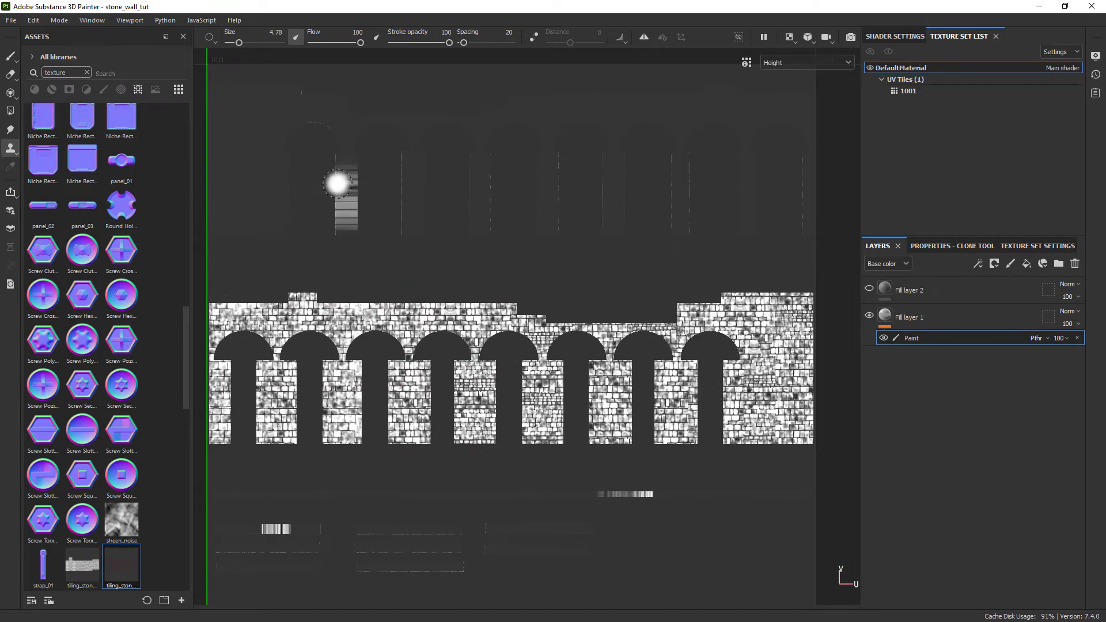
Remove the Paint effect from Fill layer 1 and add a fresh one in its place.
right_click(936, 339)
left_click(951, 346)
right_click(946, 320)
left_click(938, 323)
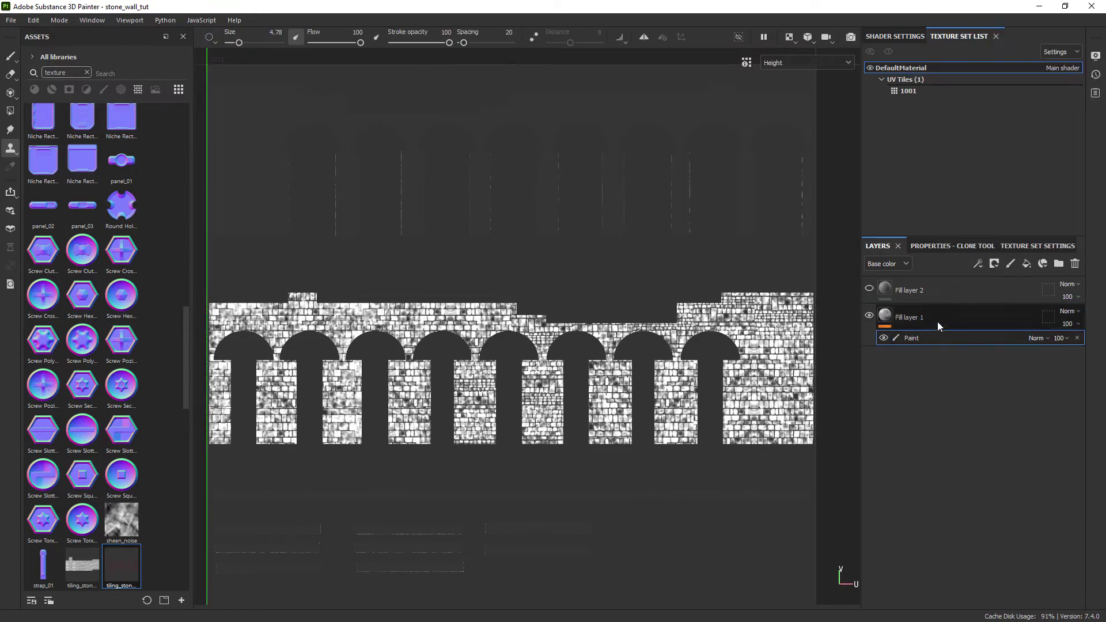
Set the new Paint effect to Passthrough in the Base color and Height channels.
left_click(1038, 340)
left_click(1054, 16)
left_click(889, 263)
left_click(887, 289)
left_click(1038, 339)
left_click(1054, 16)
Set the new Paint effect to Passthrough in the Roughness and Metallic channels.
left_click(893, 264)
left_click(887, 301)
left_click(1054, 16)
left_click(893, 264)
left_click(887, 313)
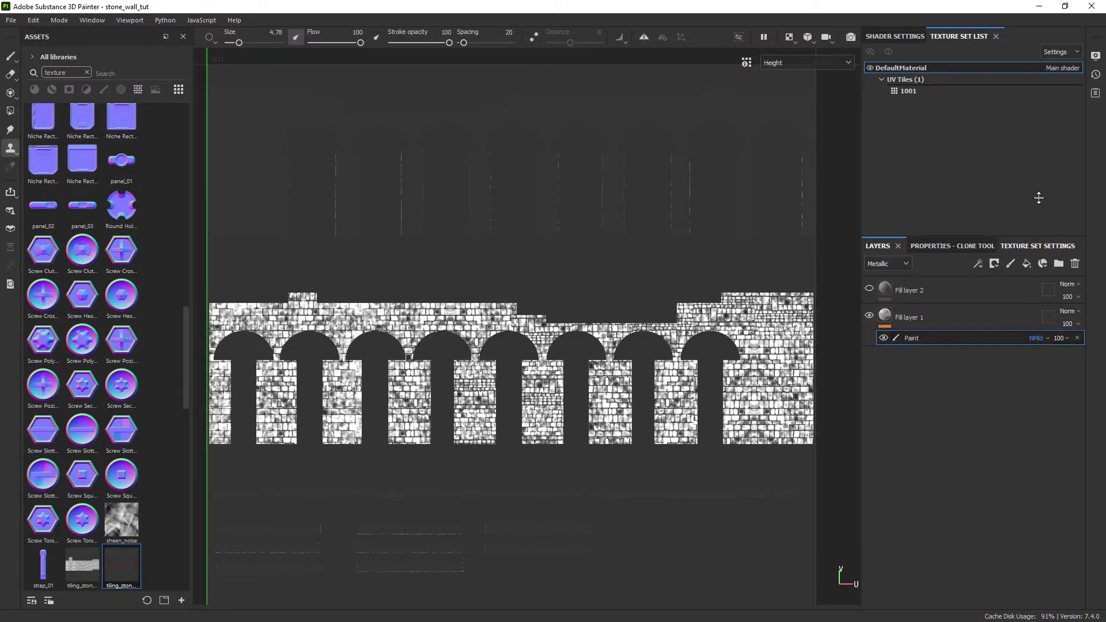
left_click(1038, 338)
left_click(1054, 15)
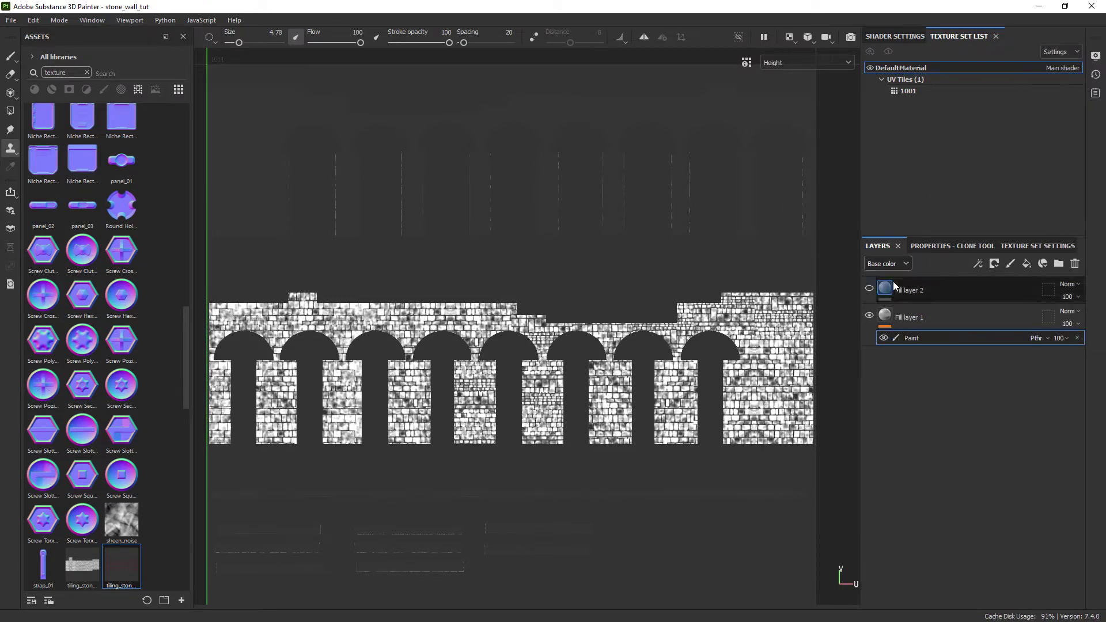
Change the Clone tool's brush alignment from Camera to Tangent | Planar.
left_click(952, 245)
left_click_drag(1081, 536, 1077, 445)
left_click(930, 425)
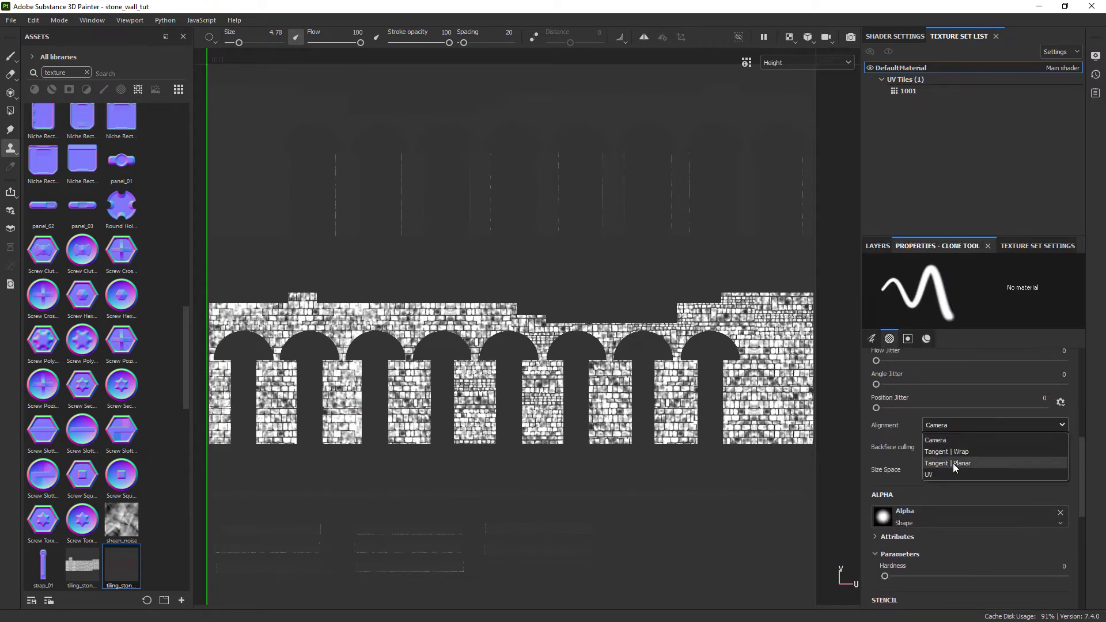
left_click(953, 463)
left_click(886, 246)
Try cloning stone texture from above the third arch onto the wall's wide end section with a 19.61 brush.
right_click_drag(563, 347, 611, 346, "ctrl")
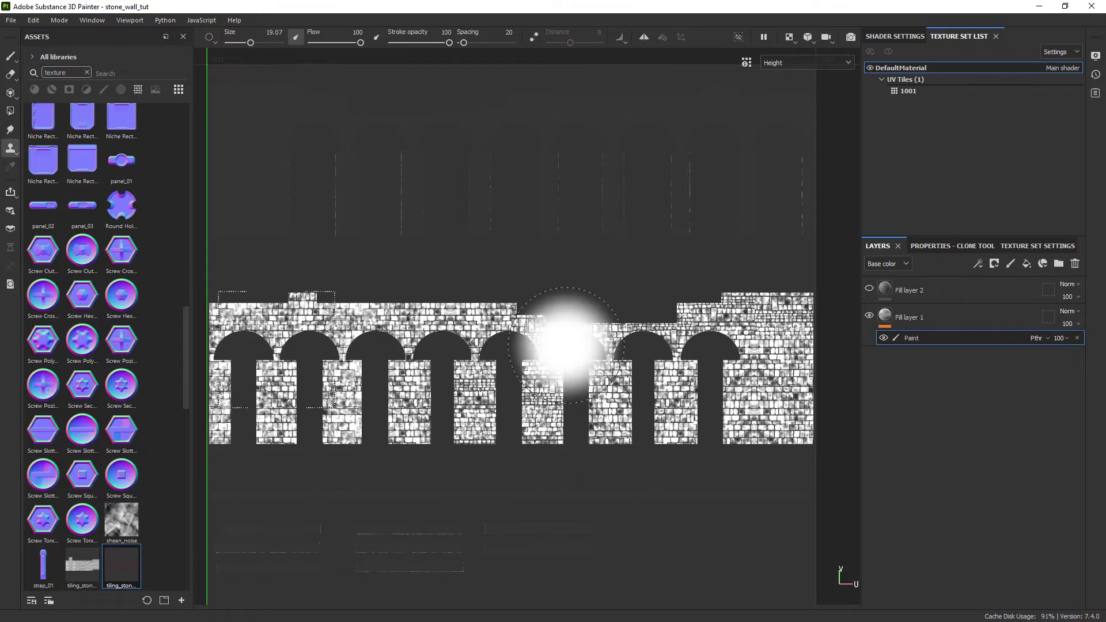
key("v")
left_click(400, 323)
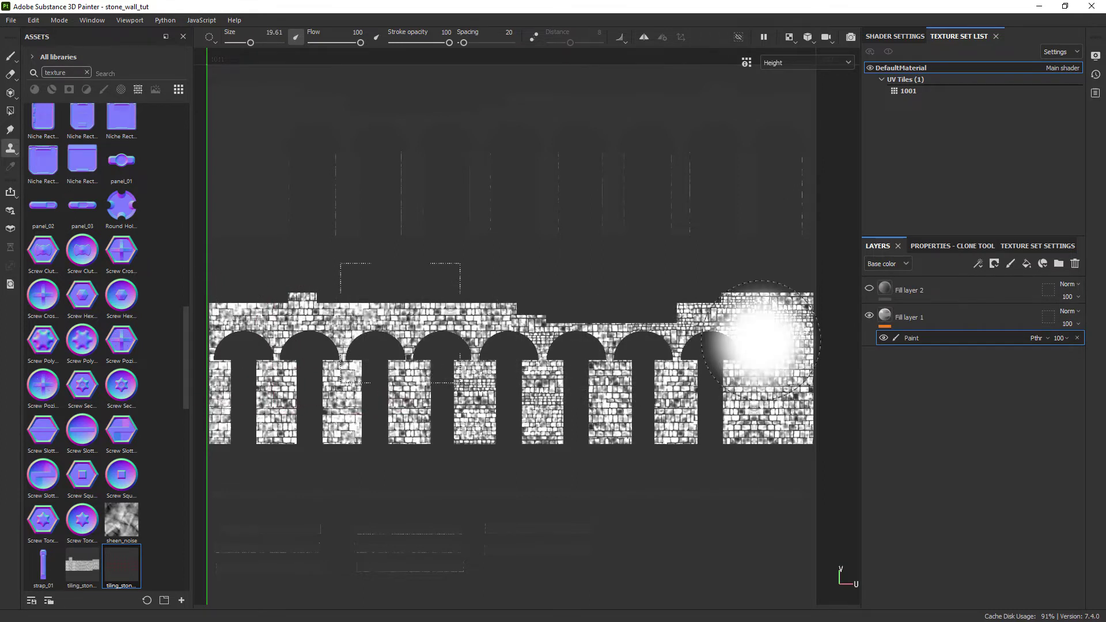
mouse_move(761, 353)
left_mouse_down()
mouse_move(748, 315)
mouse_move(674, 285)
mouse_move(662, 259)
left_mouse_up()
key("ctrl+z")
Try cloning stone texture from above the third arch onto the wall's end piers with a 5.05 brush.
right_click_drag(625, 381, 578, 381, "ctrl")
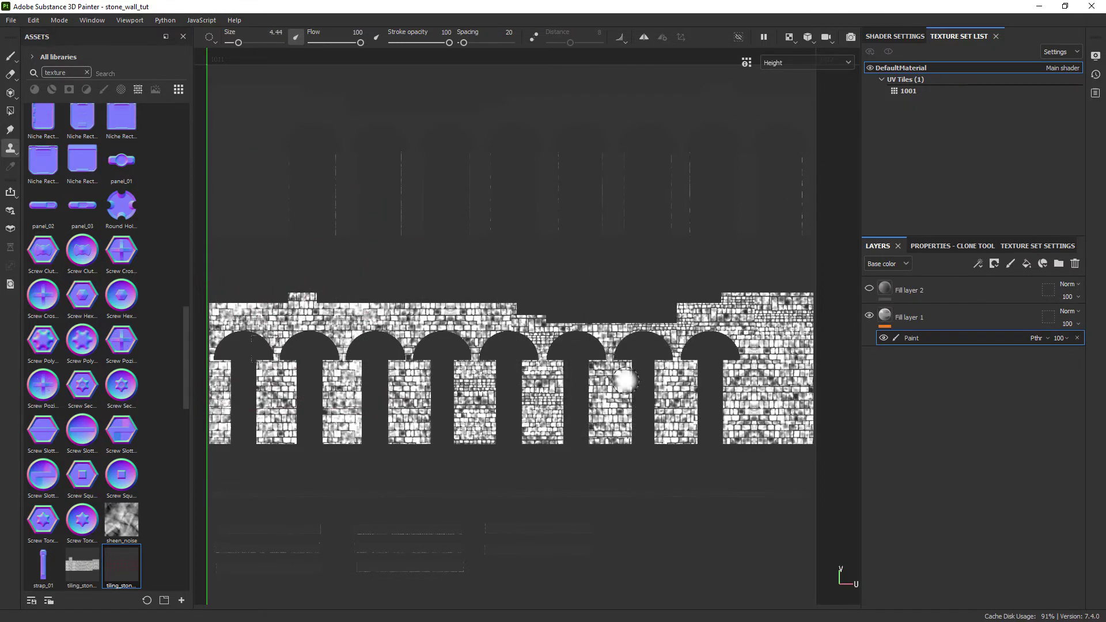
key("v")
left_click(383, 315)
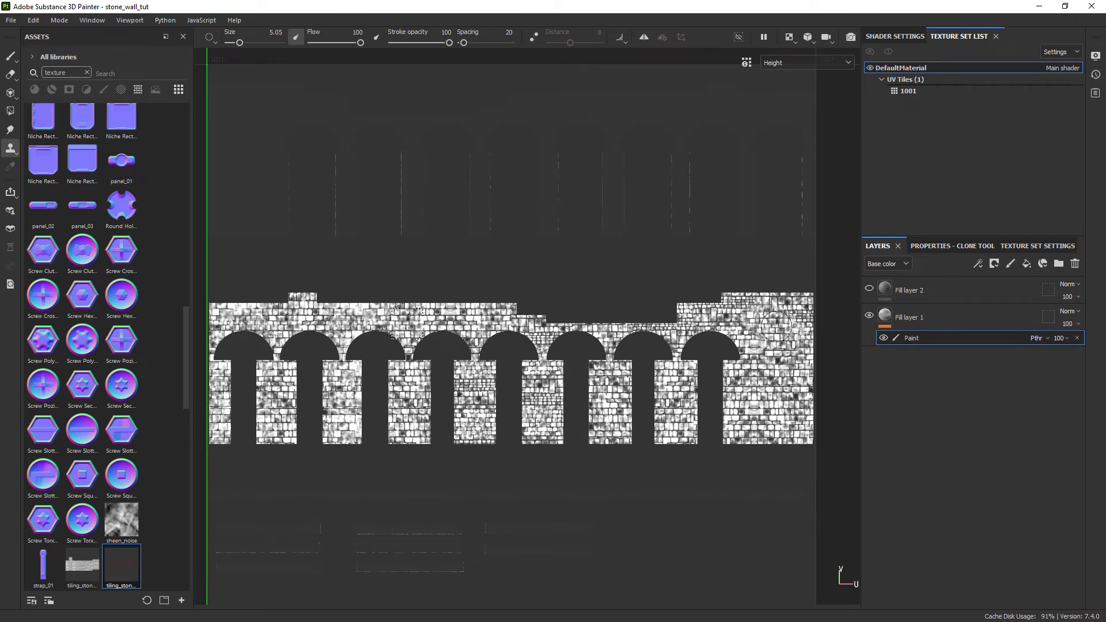
mouse_move(764, 449)
left_mouse_down()
mouse_move(751, 326)
mouse_move(667, 435)
left_mouse_up()
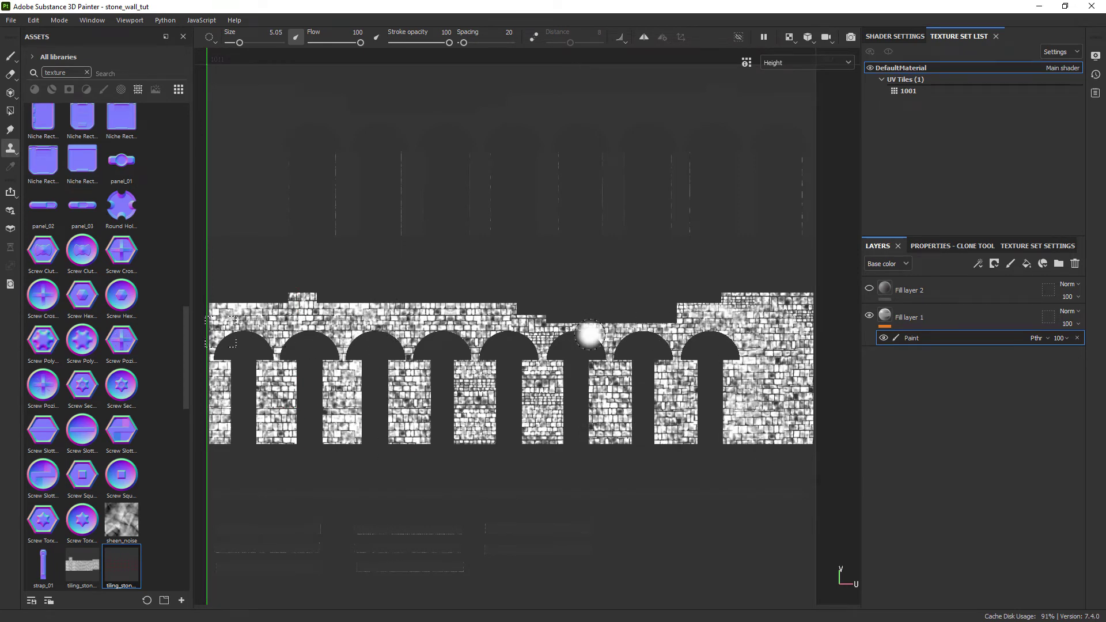
key("ctrl+z")
Reduce the Clone brush size to 0.38 for the vertical tile seam beside the raised wall block.
middle_click_drag(531, 326, 647, 363, "alt")
scroll(647, 363, "up", 5)
right_click_drag(536, 355, 498, 348, "ctrl")
scroll(536, 354, "up", 6)
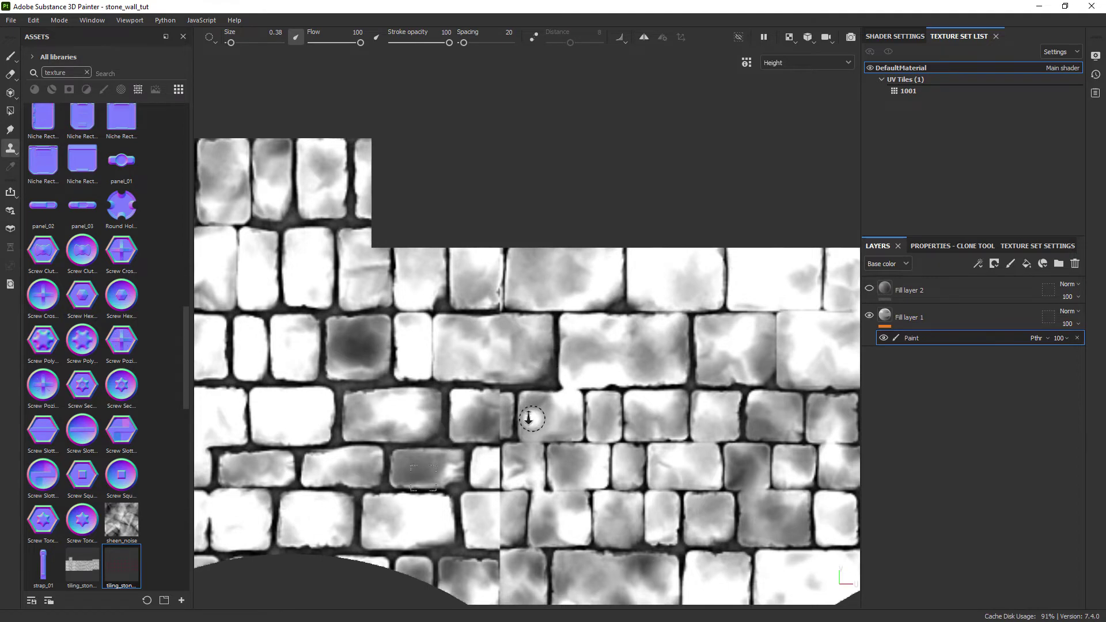
mouse_move(529, 418)
right_mouse_down("alt")
mouse_move(521, 410)
mouse_move(551, 384)
mouse_move(535, 362)
right_mouse_up("alt")
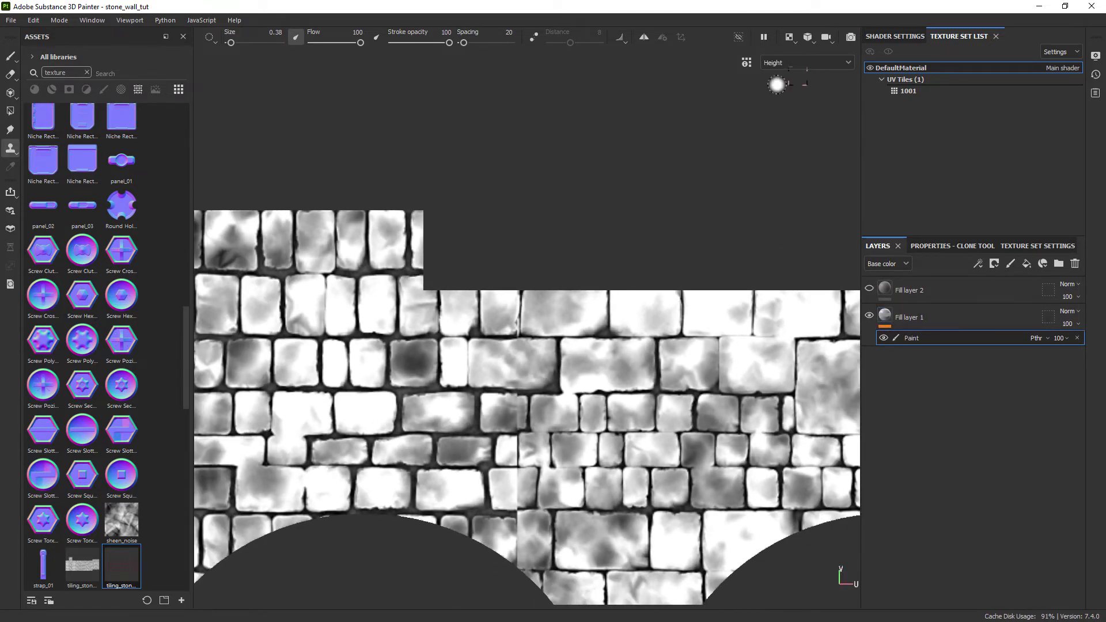
Compare the stone pattern around the seam in the Normal and Height channel views.
left_click(806, 62)
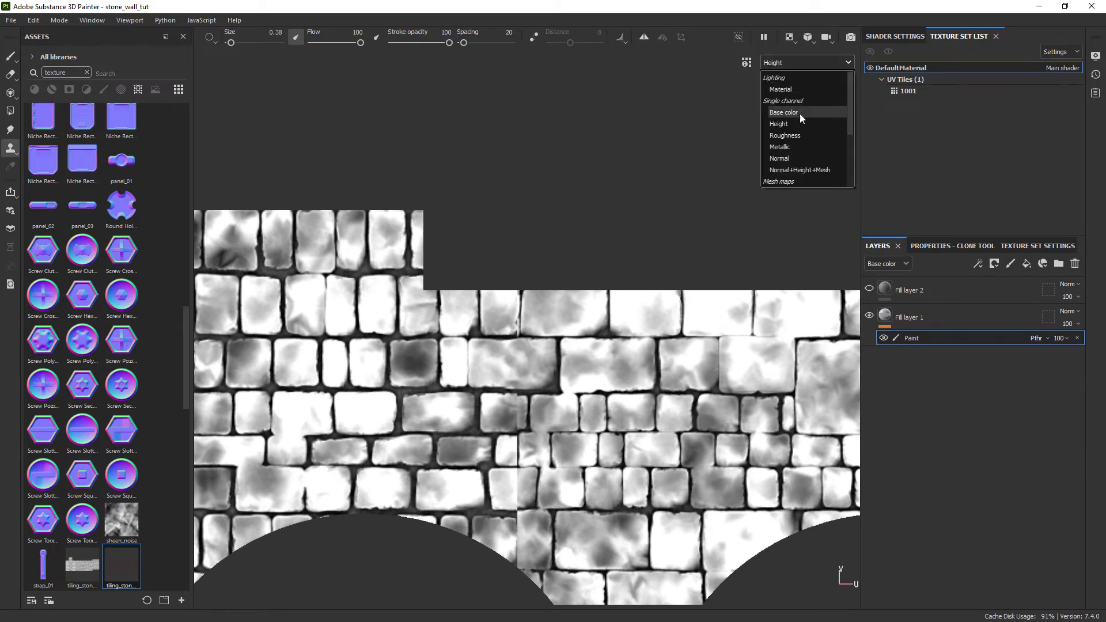
left_click(799, 113)
left_click(806, 62)
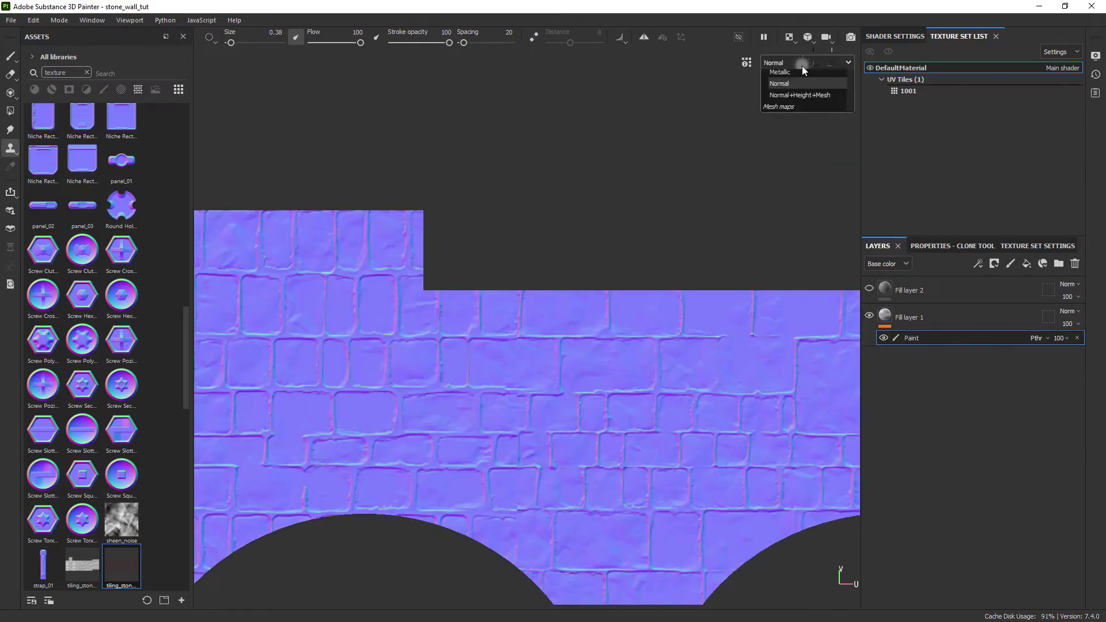
left_click(792, 90)
Clone stone and mortar over the upper part of the vertical seam with a 0.14 brush and 44 stroke opacity.
right_click_drag(616, 483, 628, 505, "alt")
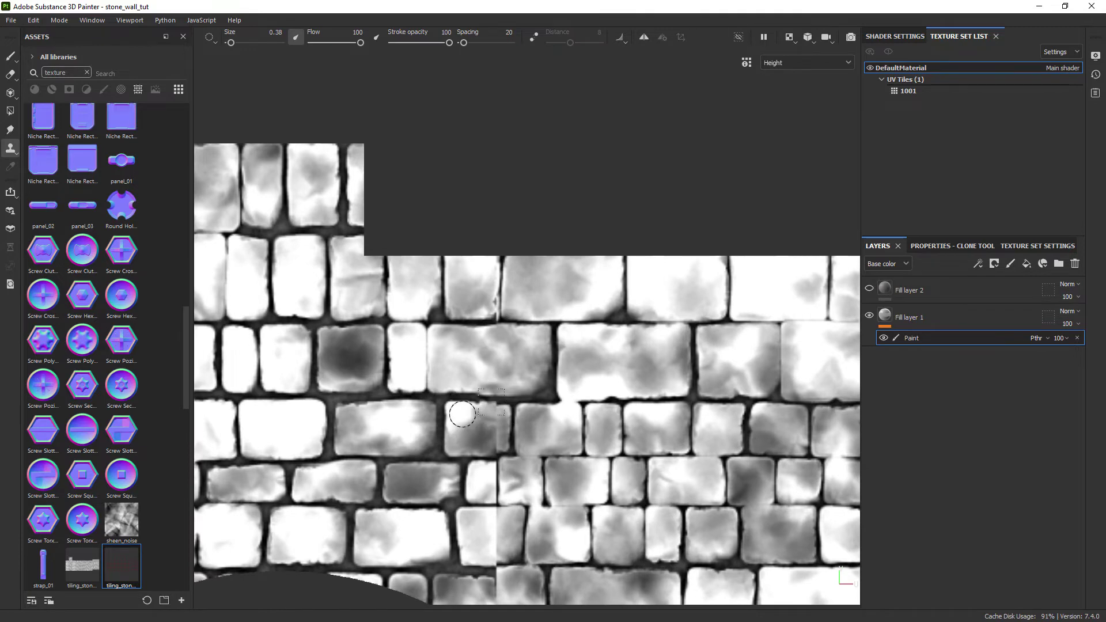
mouse_move(706, 407)
right_mouse_down("alt")
mouse_move(605, 414)
mouse_move(645, 426)
right_mouse_up("alt")
right_click_drag(518, 394, 397, 393, "ctrl")
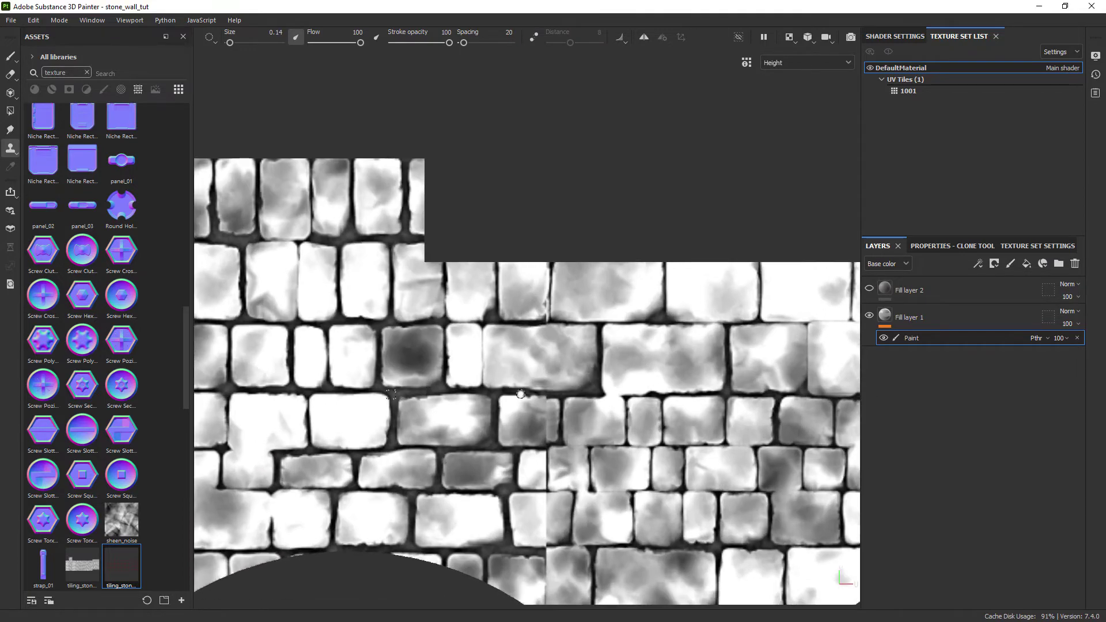
left_click_drag(524, 391, 580, 380)
key("ctrl+z")
middle_click_drag(552, 400, 555, 400, "alt")
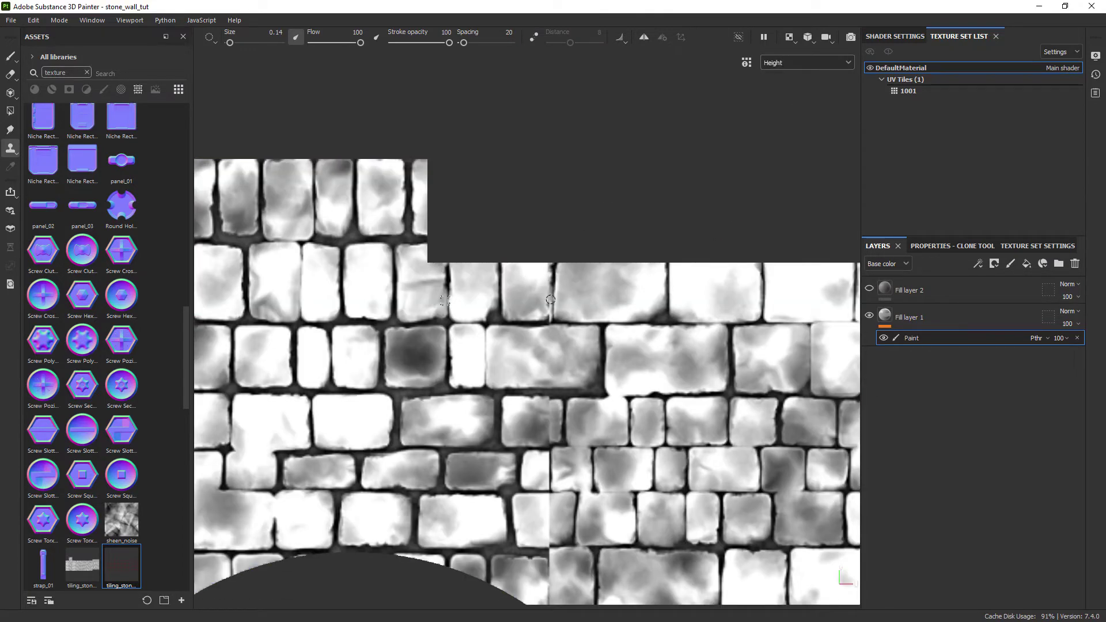
right_click_drag(799, 70, 822, 72, "alt")
middle_click_drag(404, 493, 430, 422, "alt")
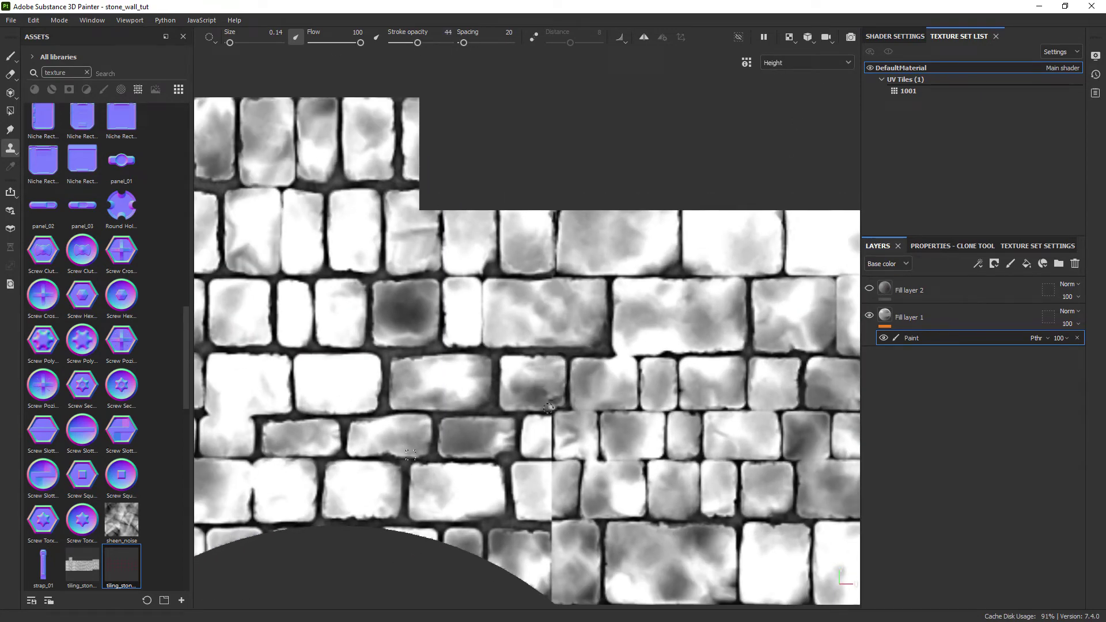
Clone over more of the vertical seam down towards the arch with 52 stroke opacity, and save the project.
scroll(556, 399, "down", 2)
scroll(282, 436, "up", 2)
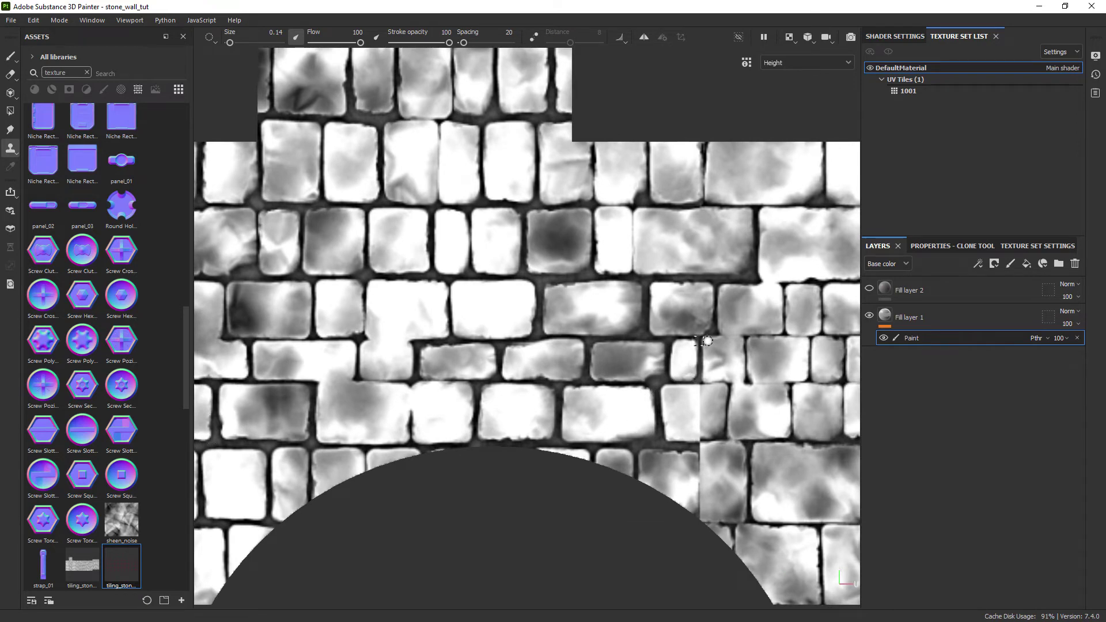
scroll(708, 340, "up", 1)
middle_click_drag(707, 340, 668, 309, "alt")
key("ctrl+s")
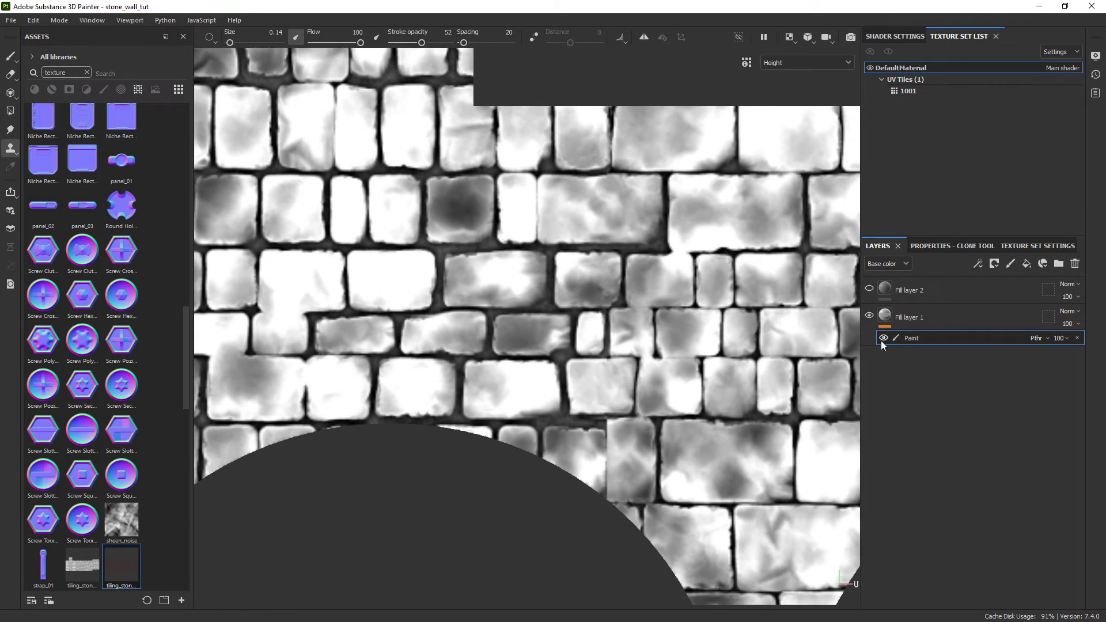
Compare the wall with the Paint effect hidden and shown in the Height and Normal channel views.
scroll(575, 373, "down", 3)
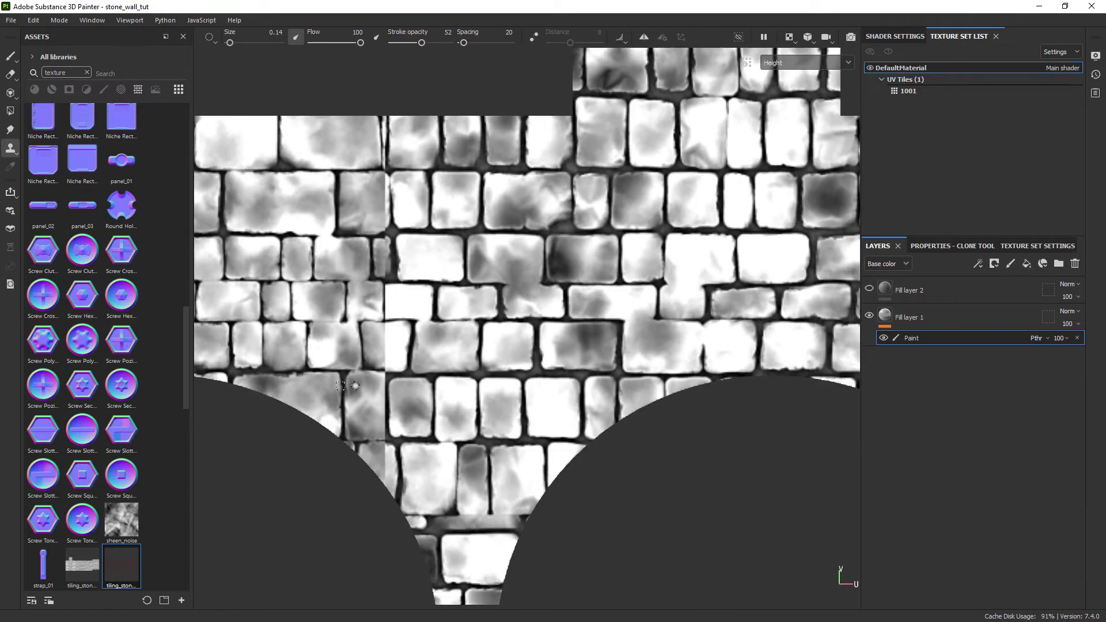
scroll(575, 373, "up", 1)
scroll(642, 398, "down", 1)
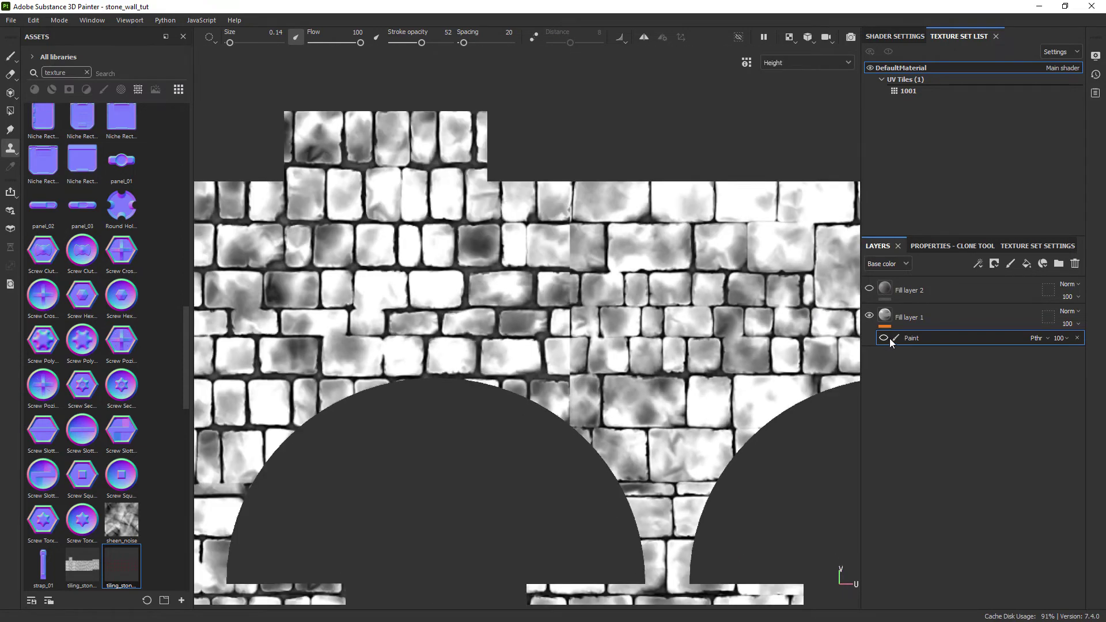
left_click(806, 62)
left_click(788, 158)
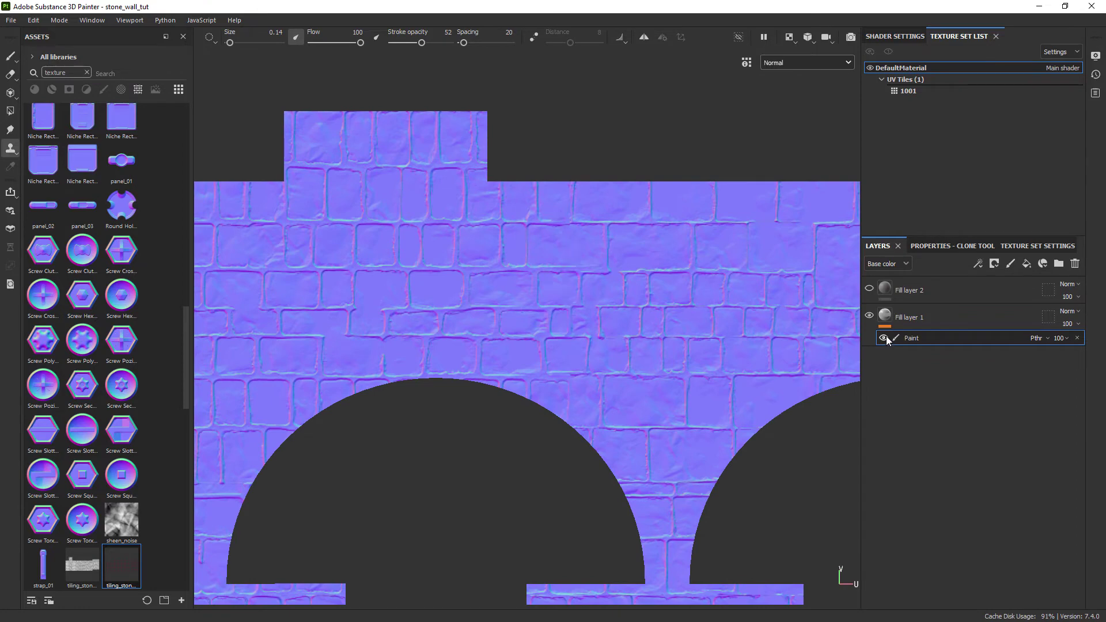
left_click(806, 62)
left_click(800, 122)
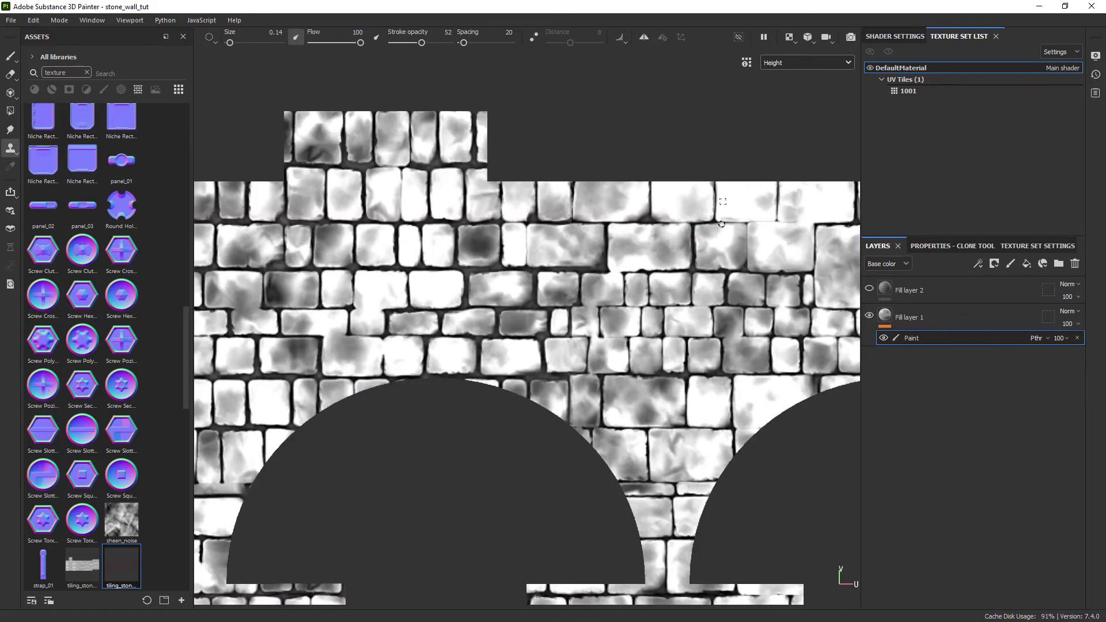
Inspect the wall in the Material view with Fill layer 2 shown and hidden.
scroll(775, 348, "down", 1)
left_click(807, 62)
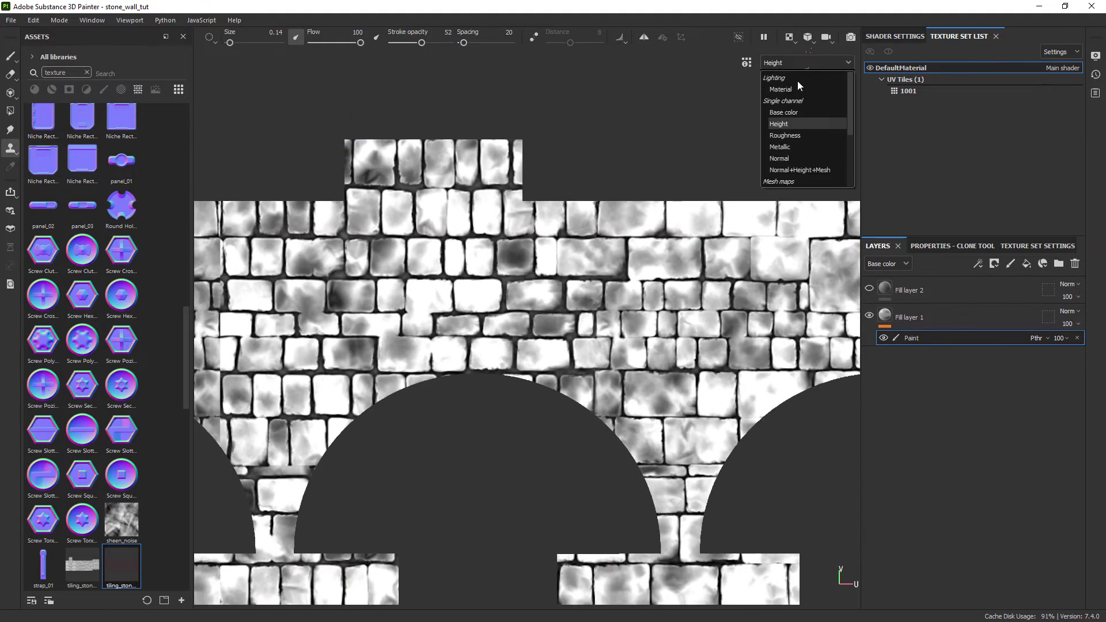
left_click(792, 88)
scroll(648, 229, "down", 3)
left_click(869, 289)
left_click(869, 289)
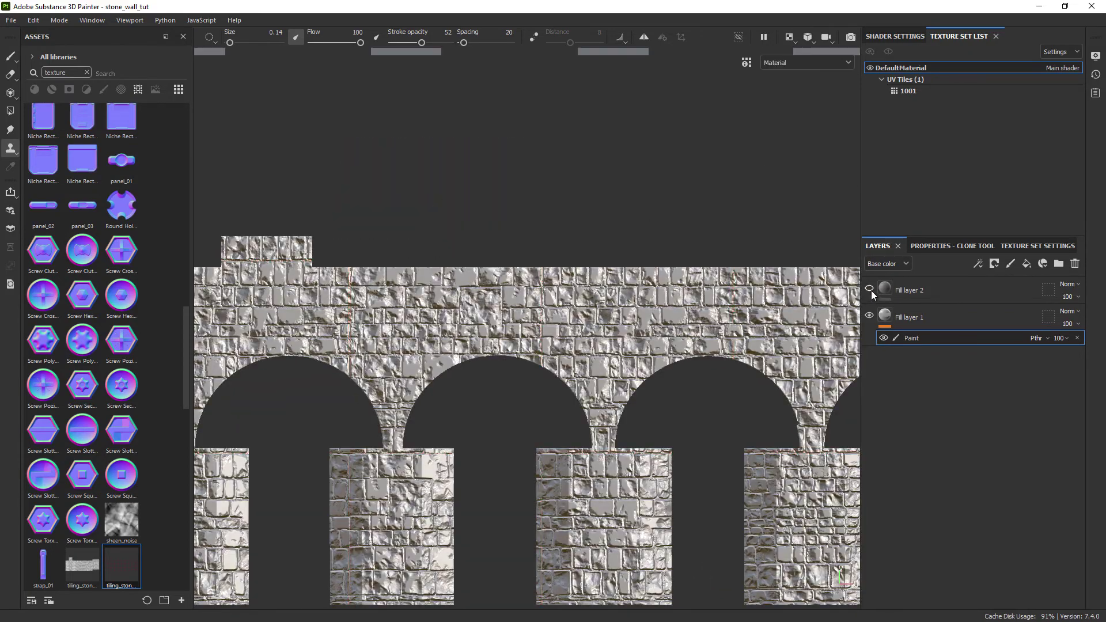
left_click(869, 289)
left_click(869, 289)
Display the wall's height in the 3D view alone and locate the Export Textures command.
key("F2")
right_click_drag(786, 80, 9, 18, "alt")
left_click(11, 20)
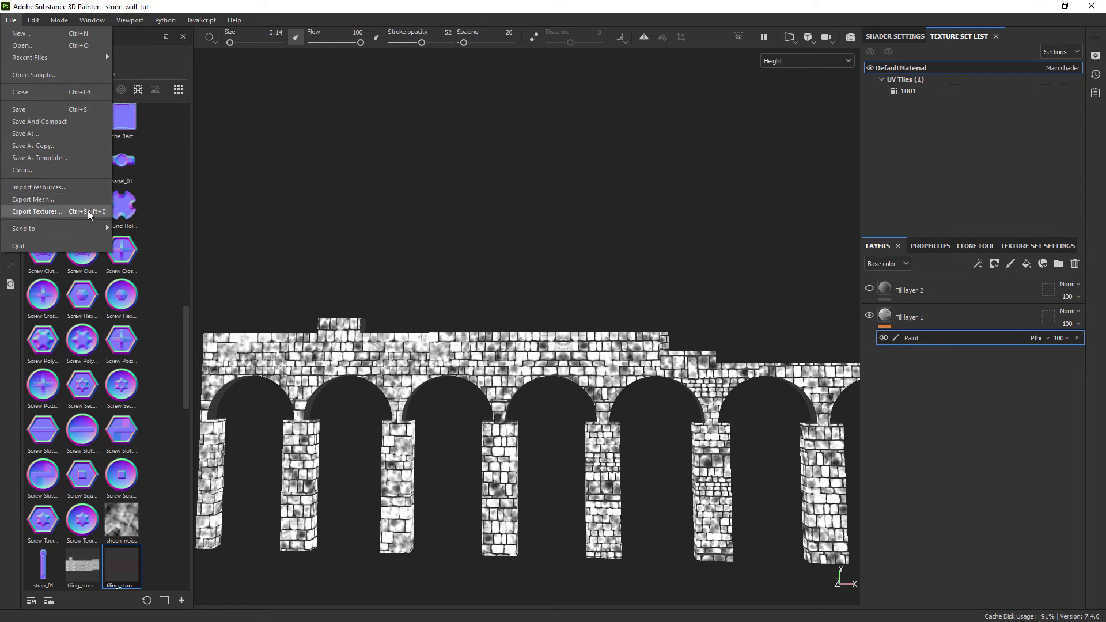
Switch to Maya, select the arched wall and show Hypershade in a pane beside the shotCAm view.
left_click(537, 278)
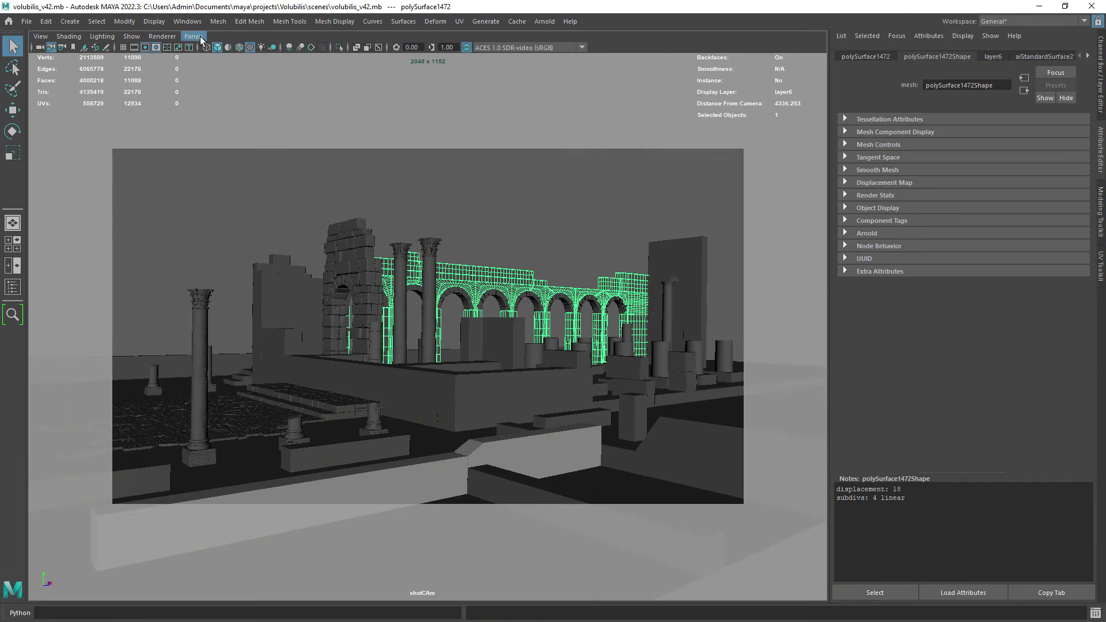
left_click(199, 36)
mouse_move(213, 120)
left_click(351, 133)
left_click(593, 36)
mouse_move(610, 97)
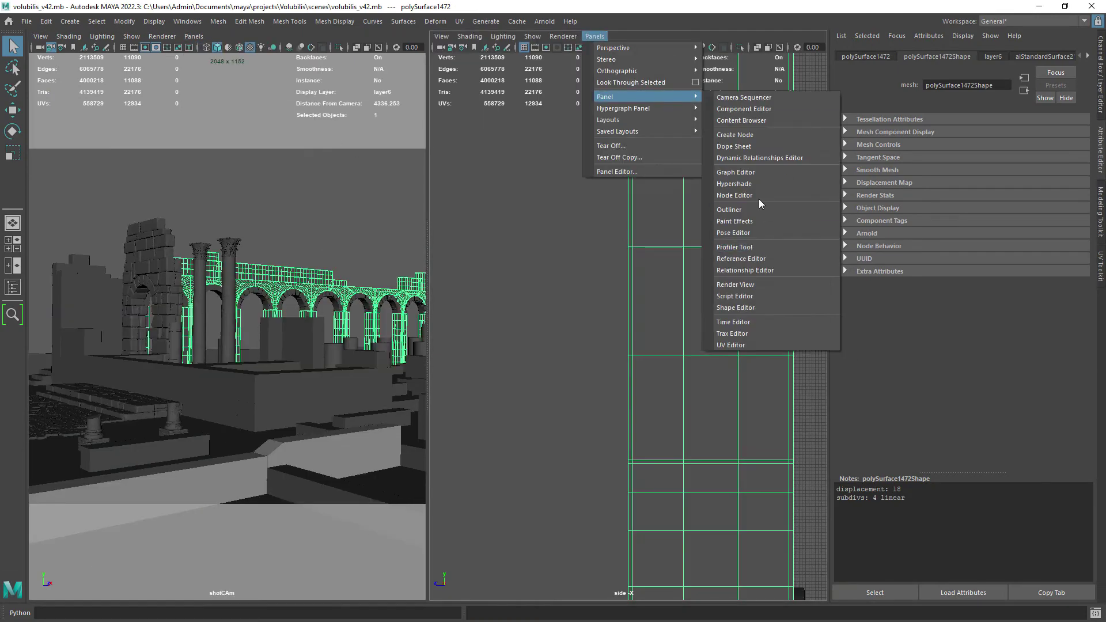
left_click(756, 186)
Reposition the aiUtility3, aiUtility3SG and aiStandardSurface22 nodes in the Hypershade graph.
middle_click_drag(493, 359, 550, 306, "alt")
scroll(549, 306, "up", 5)
left_click_drag(575, 284, 575, 235)
left_click_drag(639, 285, 638, 224)
left_click_drag(666, 332, 666, 312)
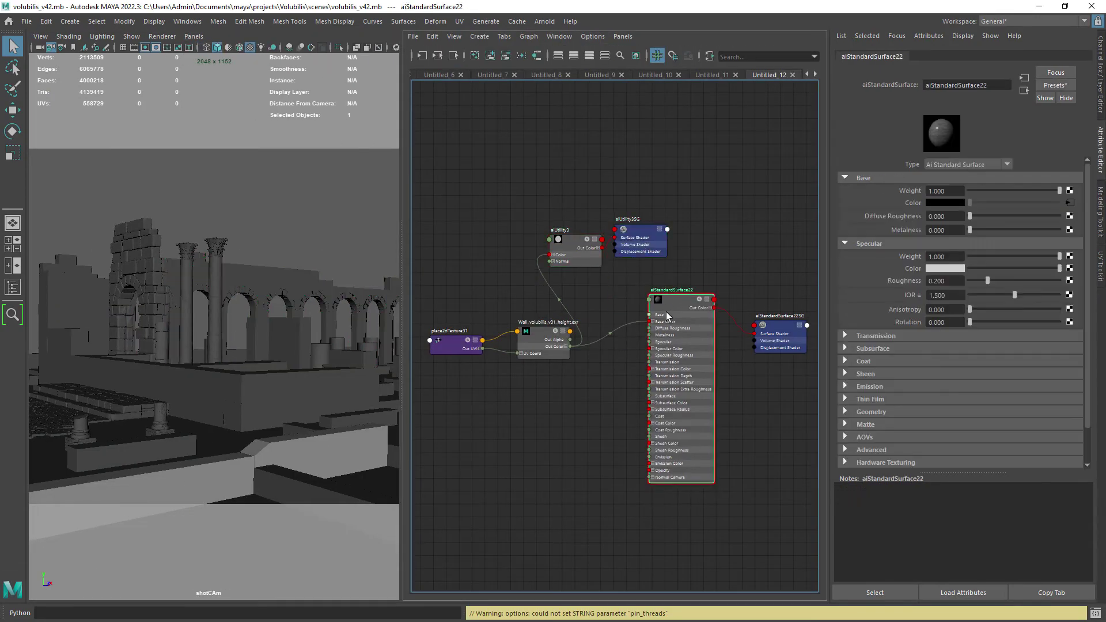
Bring up the Untitled_11 shader graph and assign the stone_wall_test_MAT material to the arched wall.
left_click(714, 74)
left_click(524, 380)
left_click(301, 277)
left_click(1068, 58)
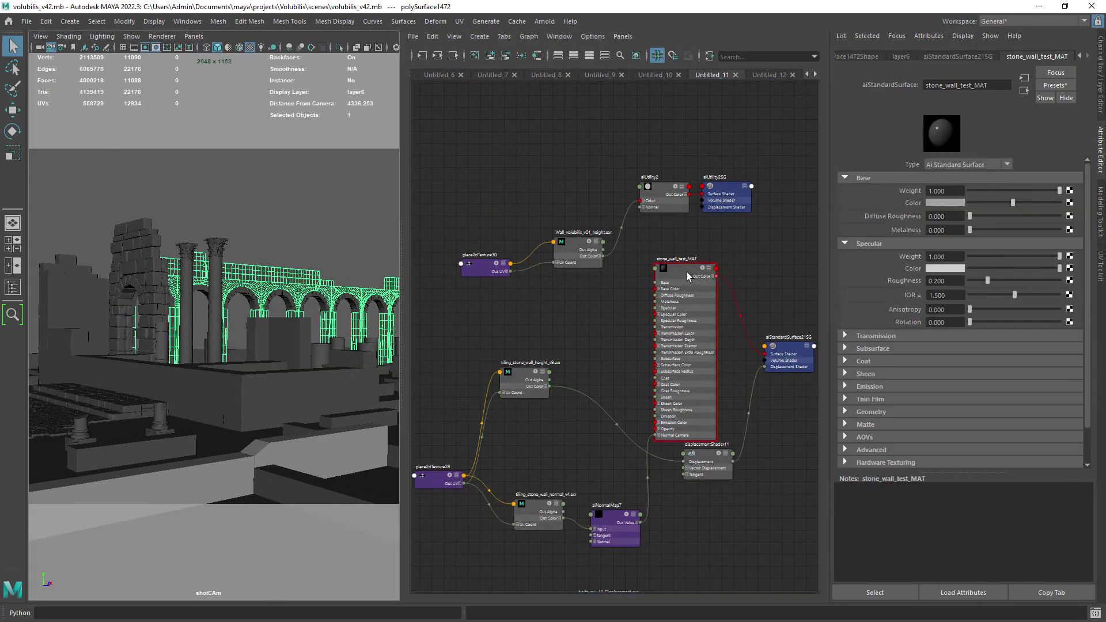
middle_click_drag(686, 271, 311, 286)
Review the height texture's image file, the normal map nodes and the arched wall's Arnold attributes.
left_click(541, 505)
left_click(526, 380)
left_click(1078, 214)
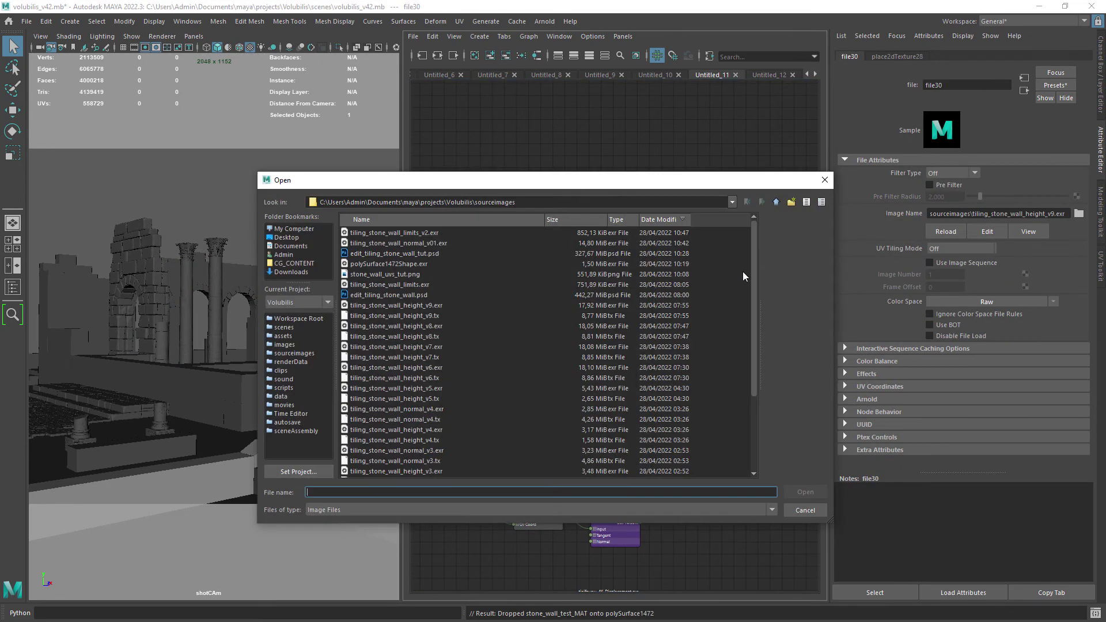
scroll(742, 271, "down", 2)
key("Escape")
left_click(612, 521)
left_click(524, 381)
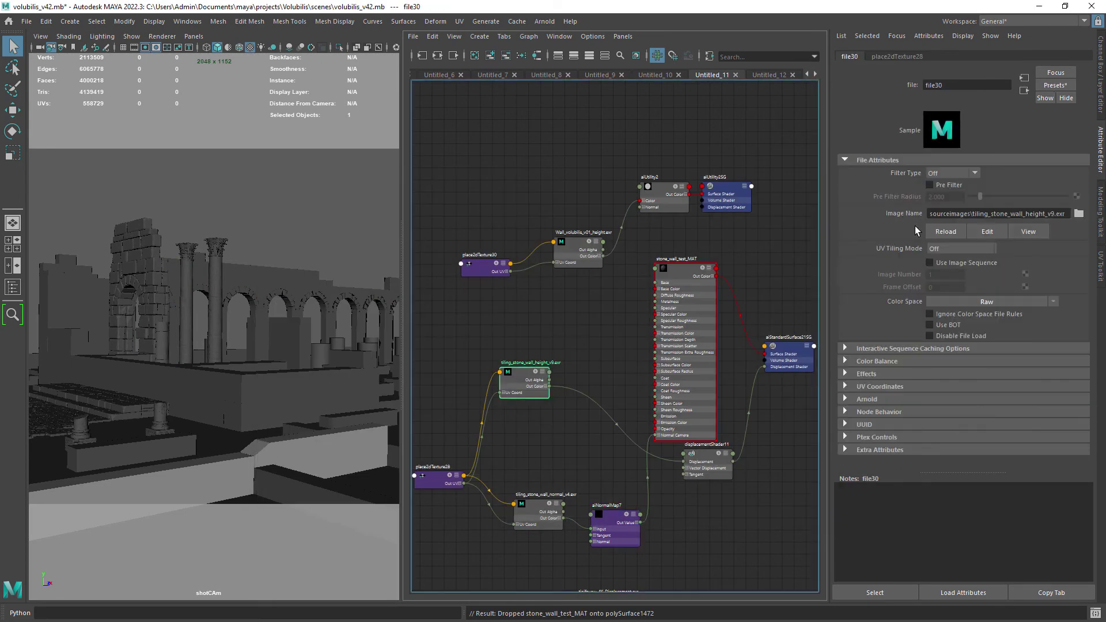
left_click(612, 521)
left_click(538, 512)
left_click(687, 274)
left_click(291, 280)
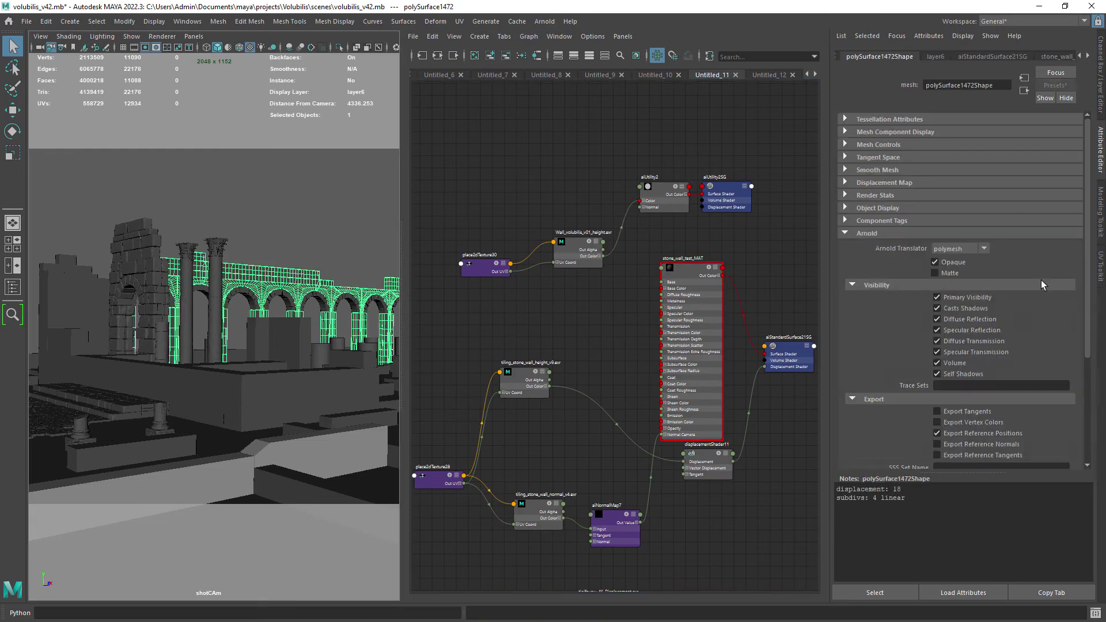
scroll(1042, 280, "down", 5)
Render the shotCAm view in Arnold RenderView and display the render at 1:1.
left_click(310, 228)
key("space")
left_click(543, 21)
left_click(567, 44)
left_click(869, 365)
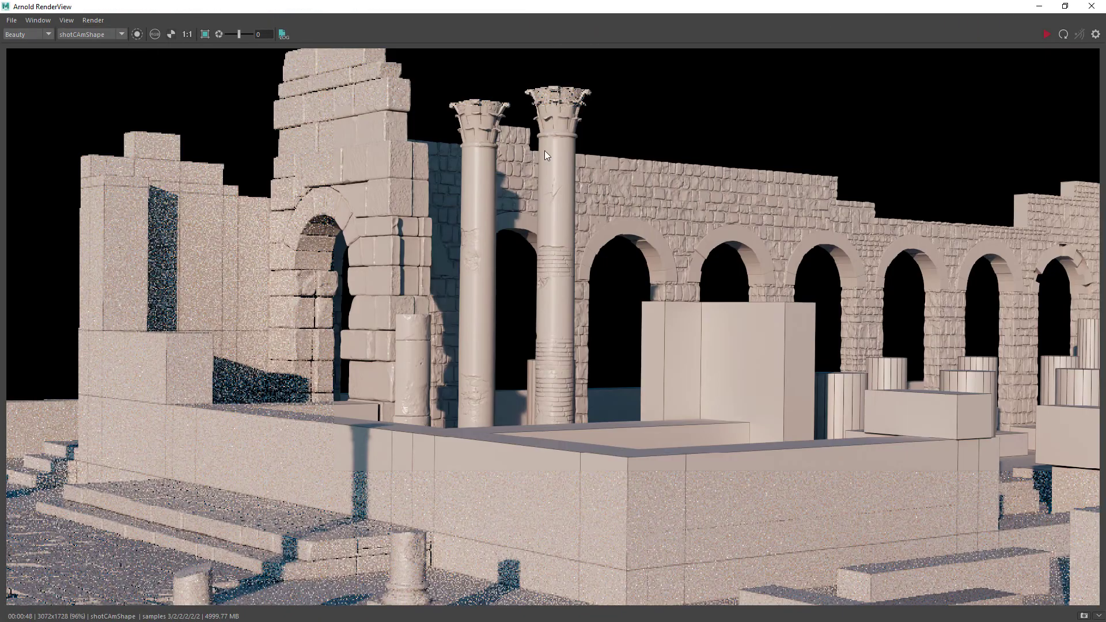
left_click(1046, 34)
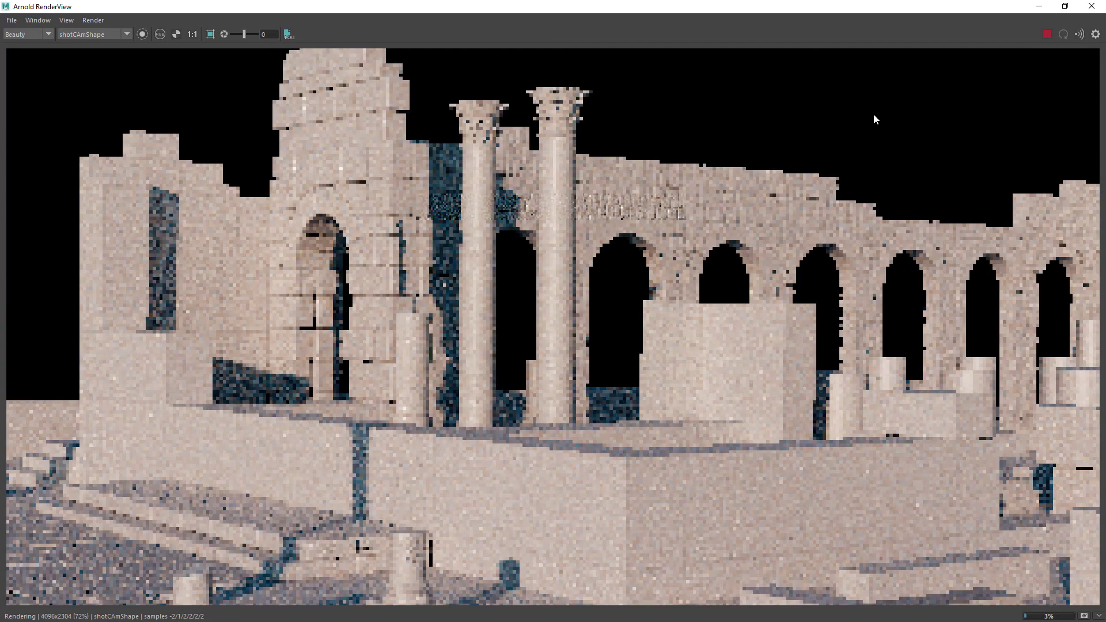
left_click(192, 34)
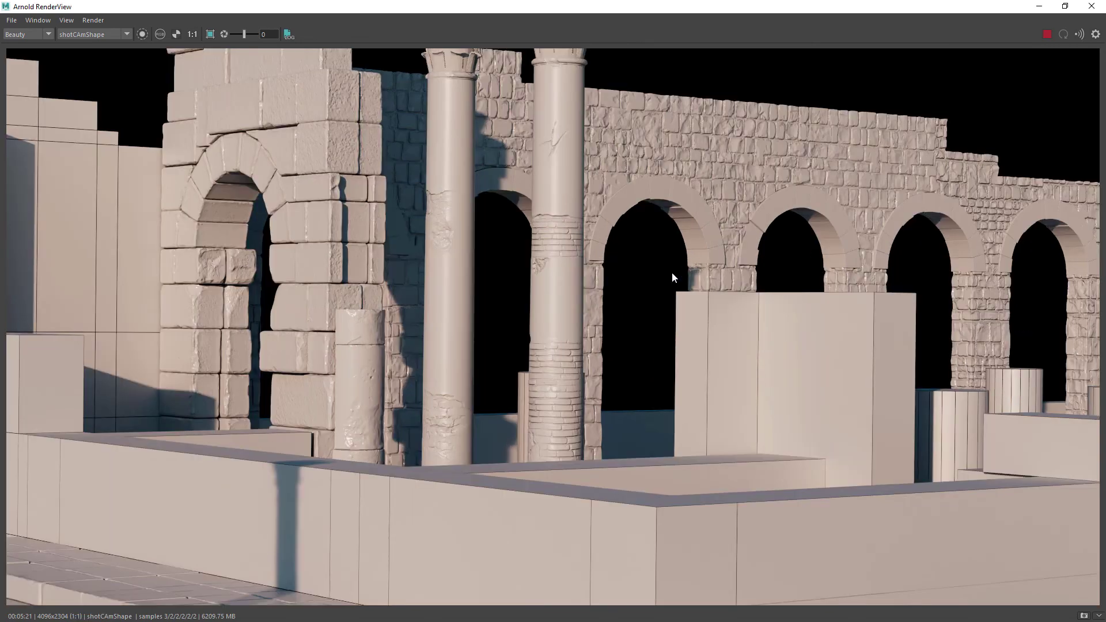
Examine the stone displacement along the rendered arched wall, both close up and within the whole scene.
middle_click_drag(758, 235, 545, 279)
middle_click_drag(734, 278, 608, 266)
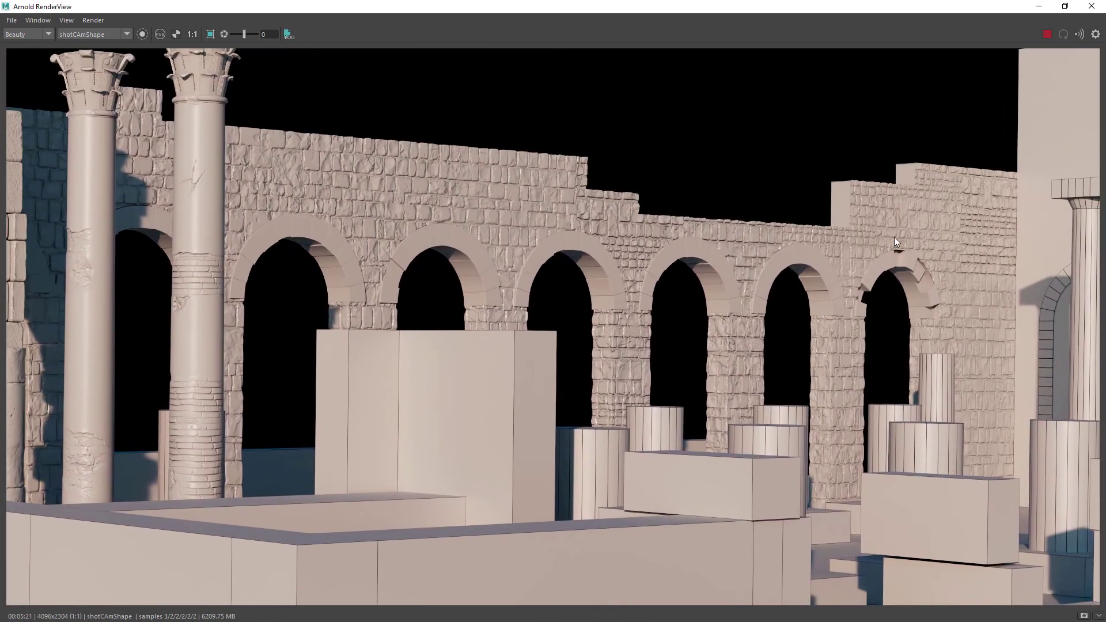
middle_click_drag(403, 318, 500, 331)
middle_click_drag(606, 285, 442, 283)
middle_click_drag(469, 319, 534, 265)
scroll(517, 268, "down", 5)
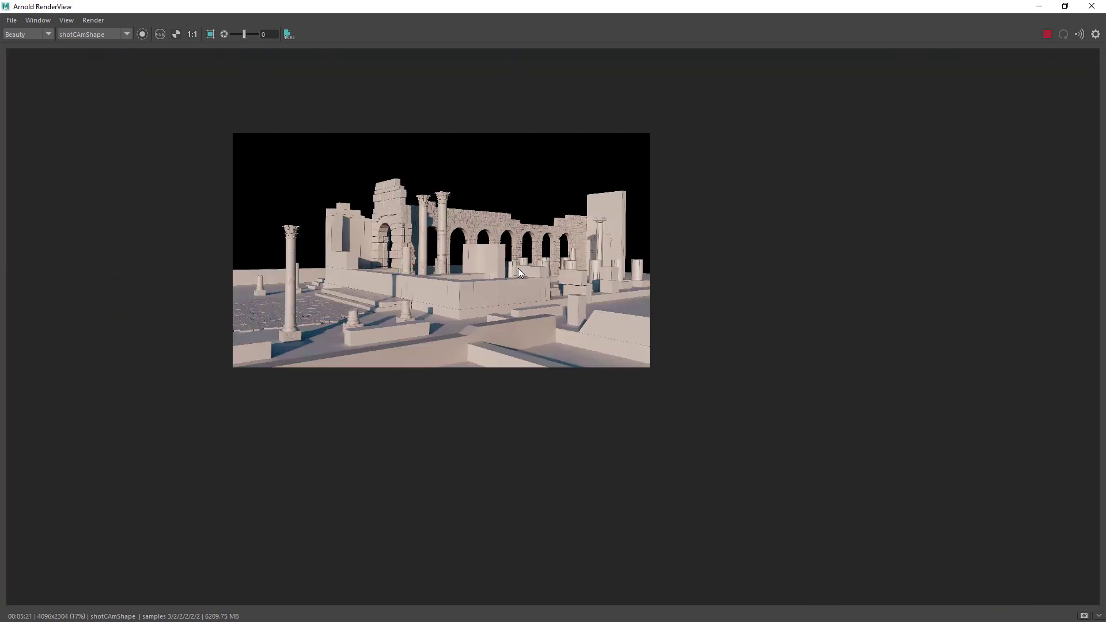
scroll(514, 267, "up", 5)
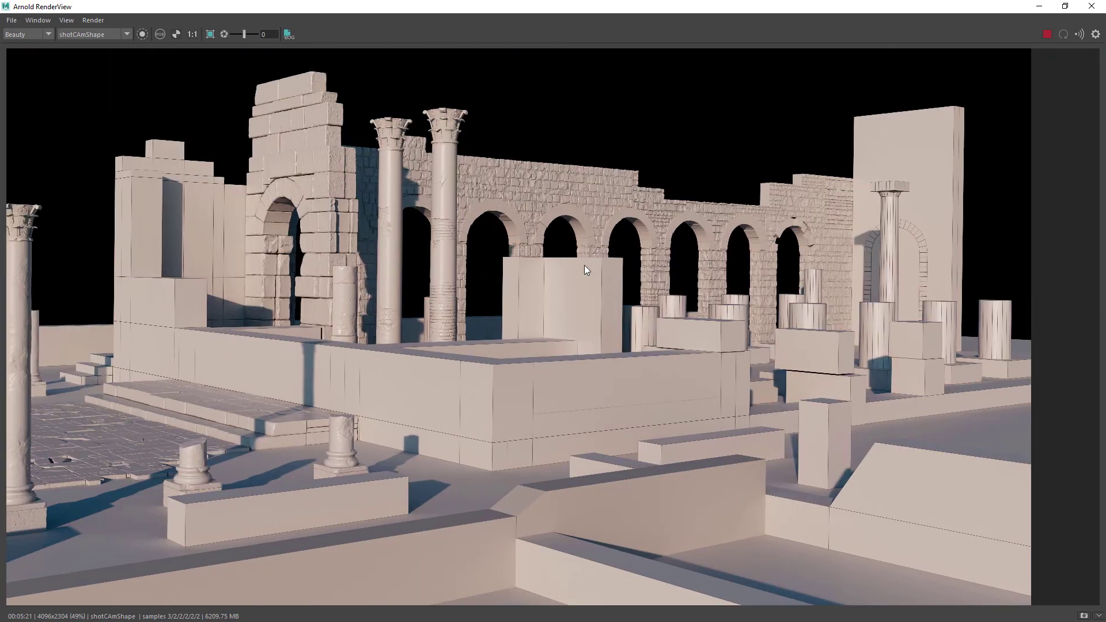
middle_click_drag(584, 265, 629, 264)
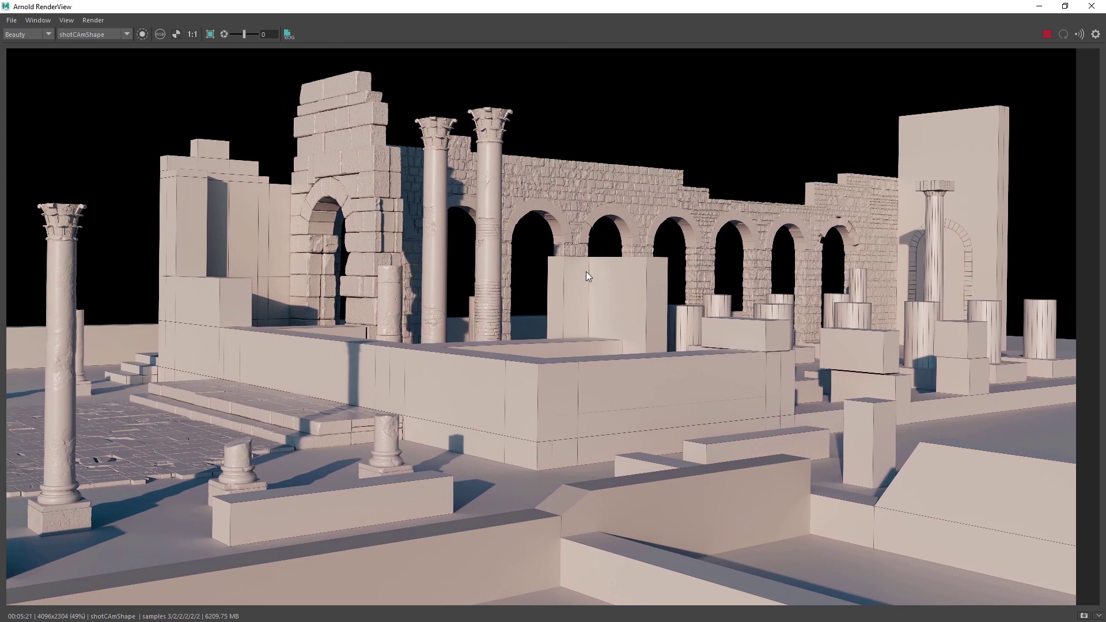